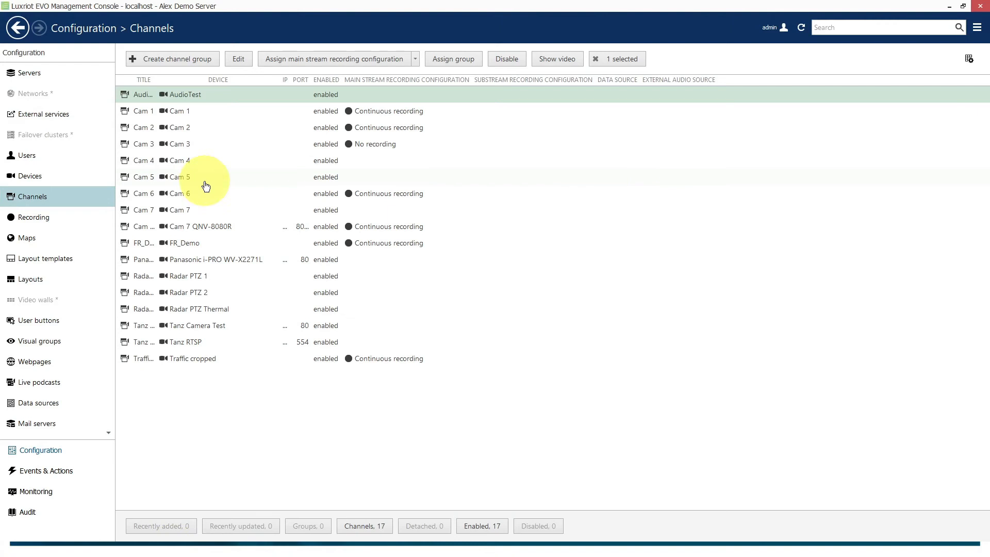
Open the video analytics settings of the Cam 3 channel and review the available options
click(189, 148)
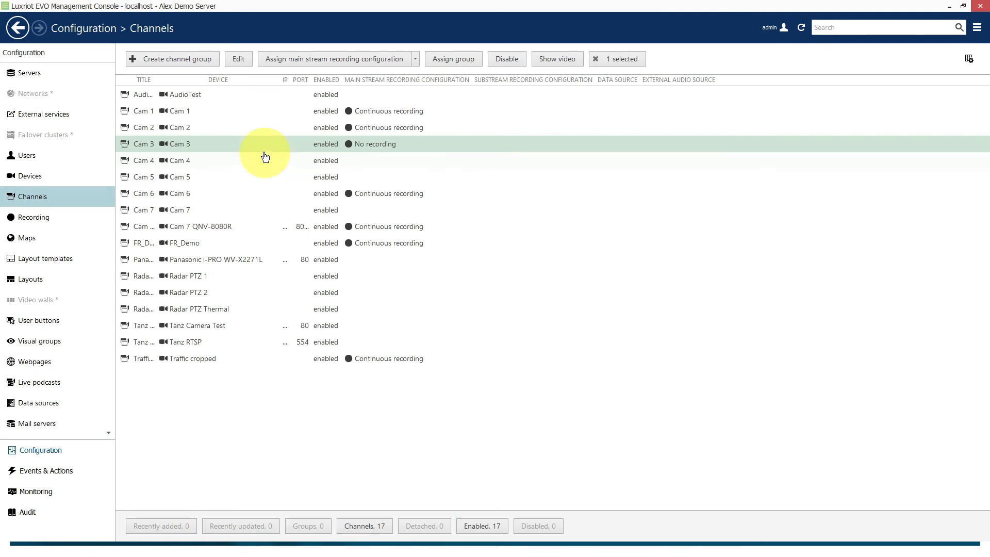
click(239, 58)
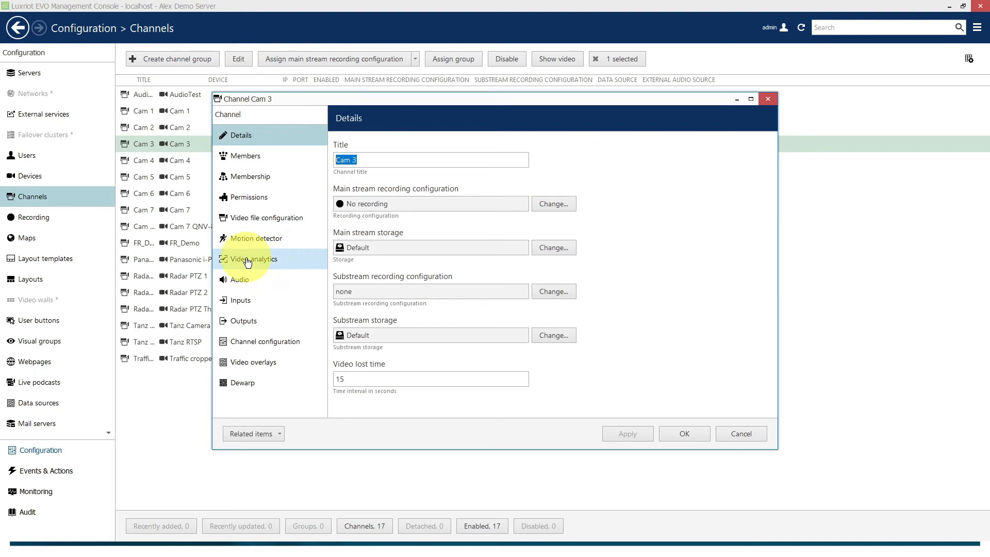
click(294, 262)
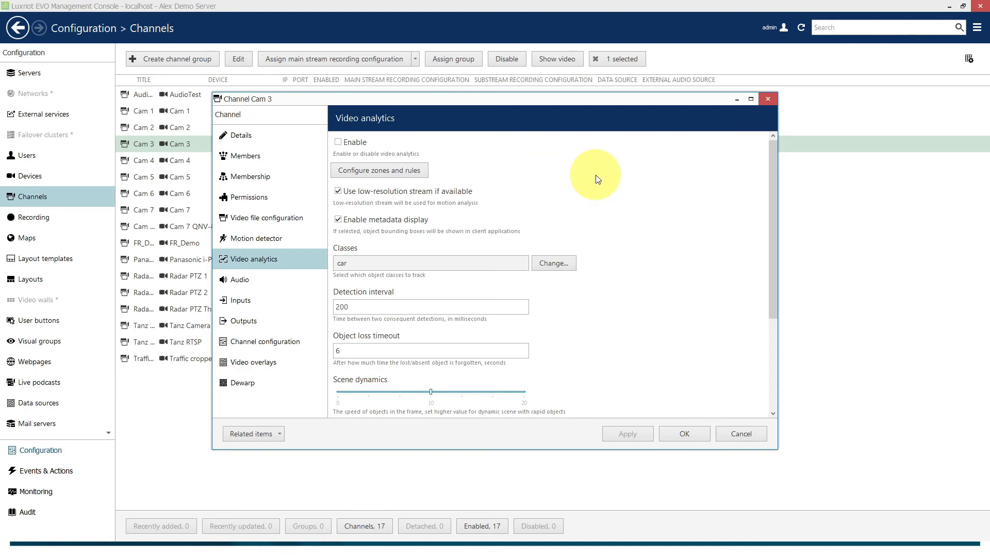
scroll(616, 198, down, 2)
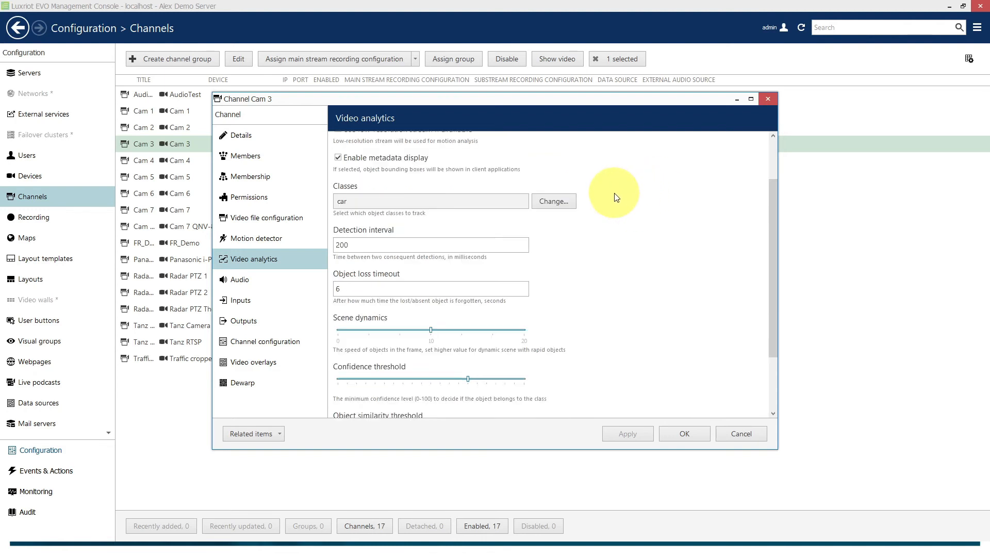
scroll(616, 197, up, 2)
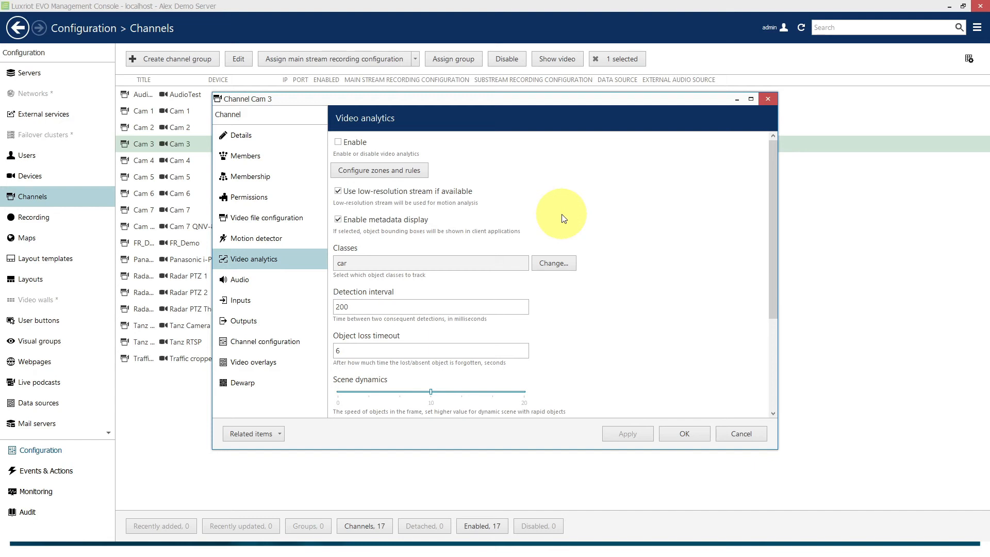
Set the object classes tracked on Cam 3 to person and car only
scroll(593, 224, down, 3)
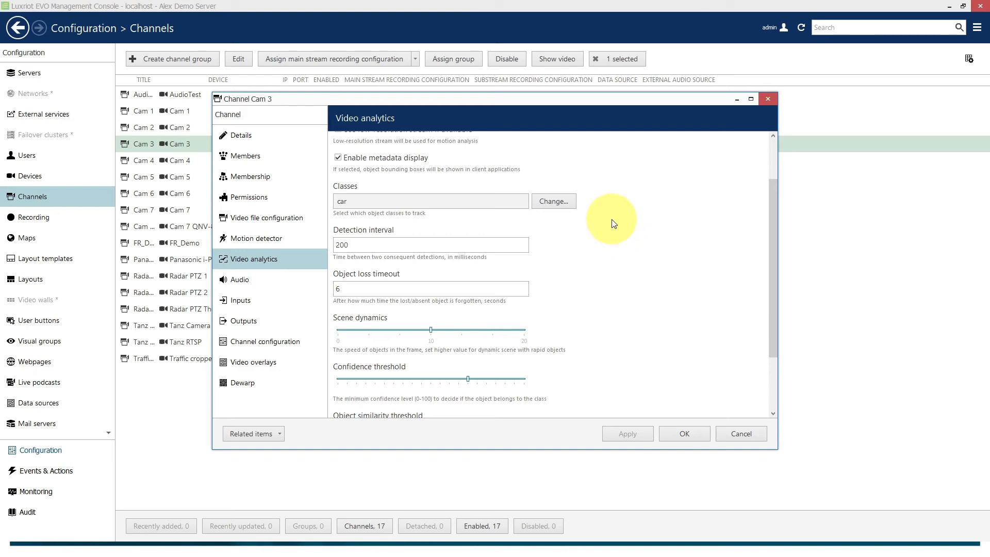
click(555, 201)
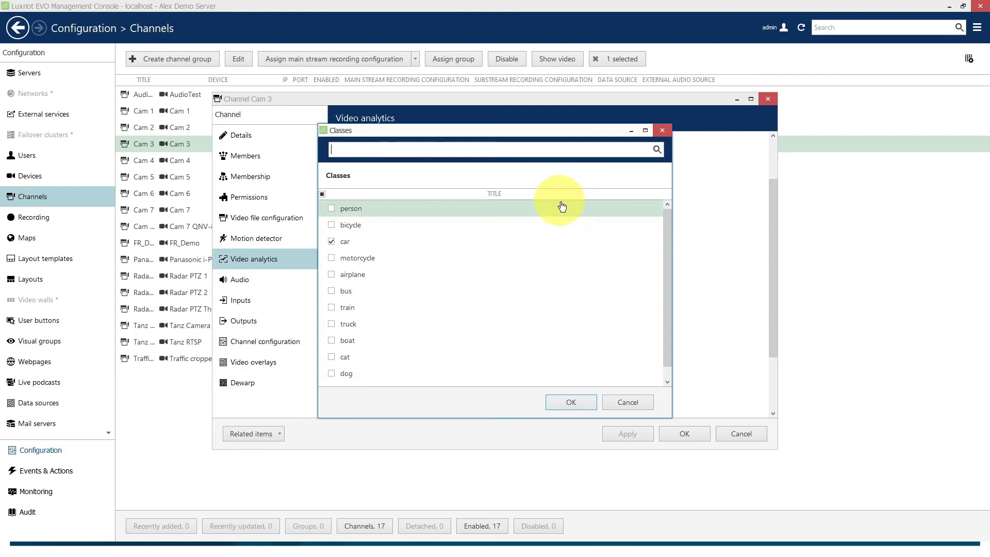
click(322, 195)
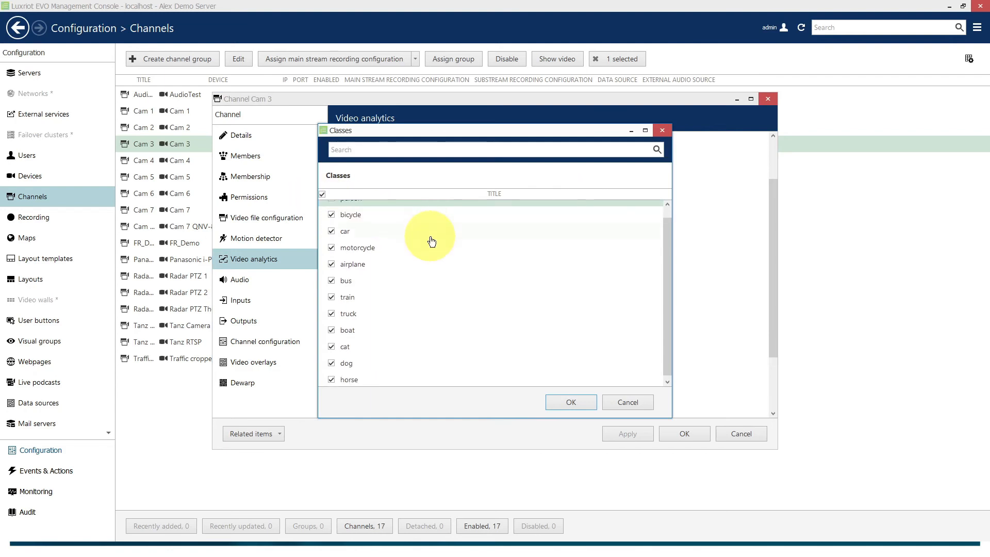
click(322, 194)
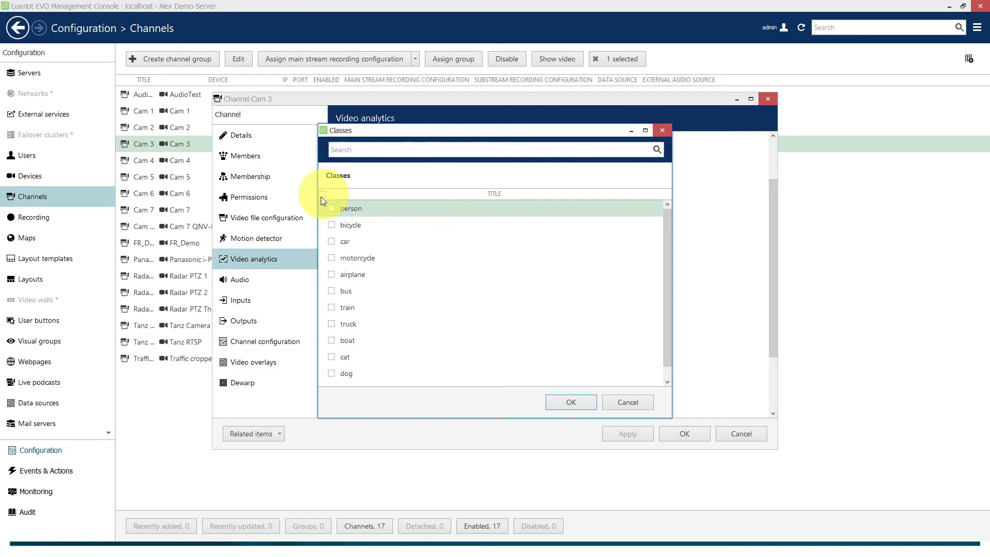
click(330, 241)
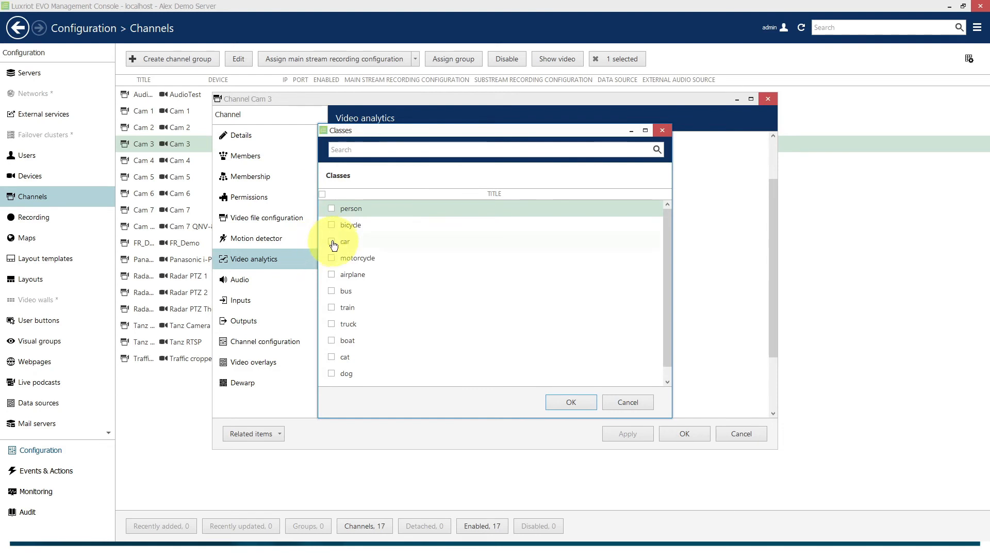
click(331, 208)
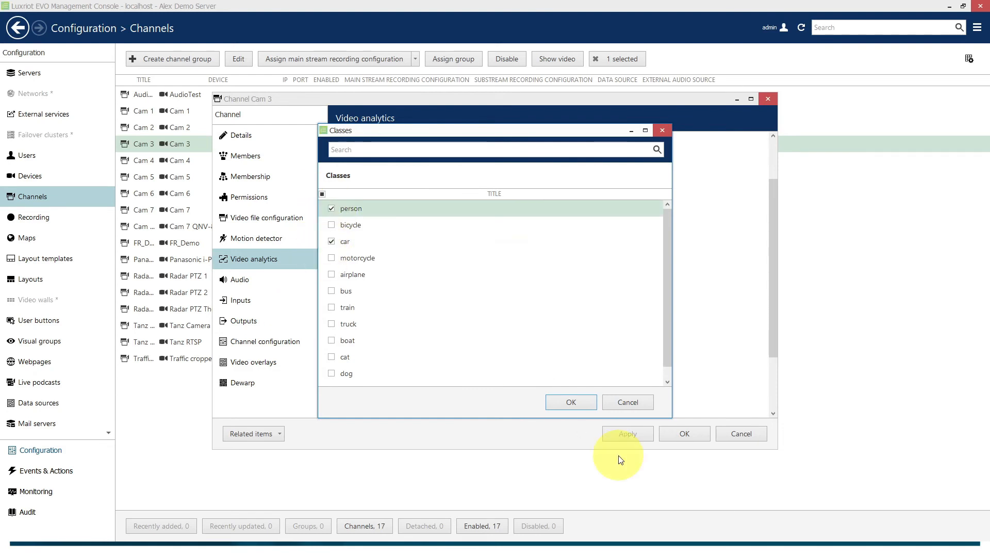
click(580, 402)
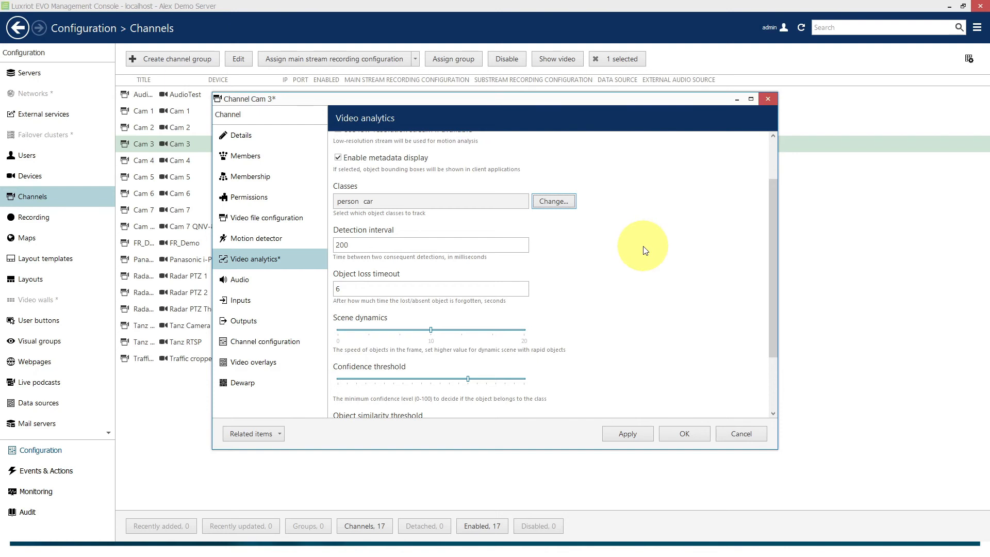
scroll(644, 251, down, 2)
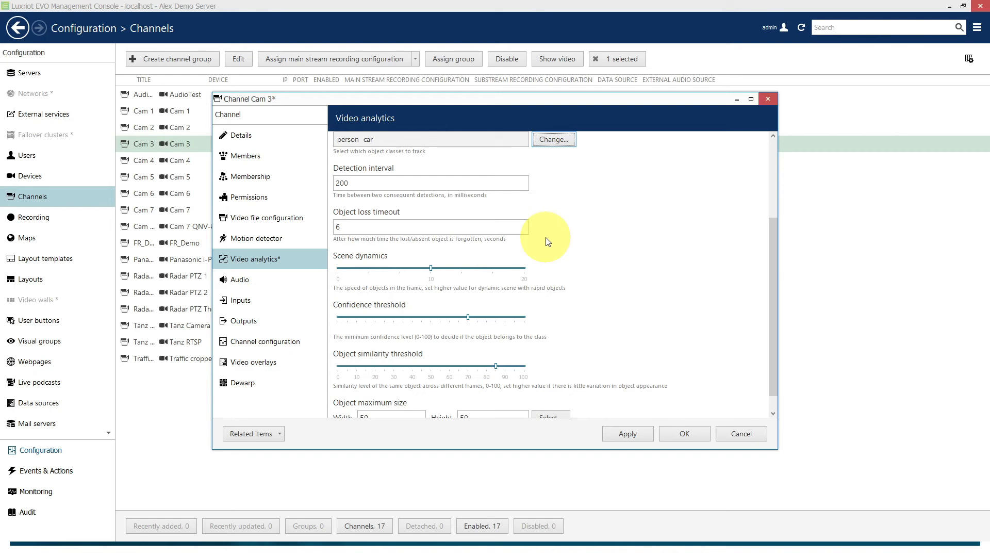
scroll(588, 230, down, 1)
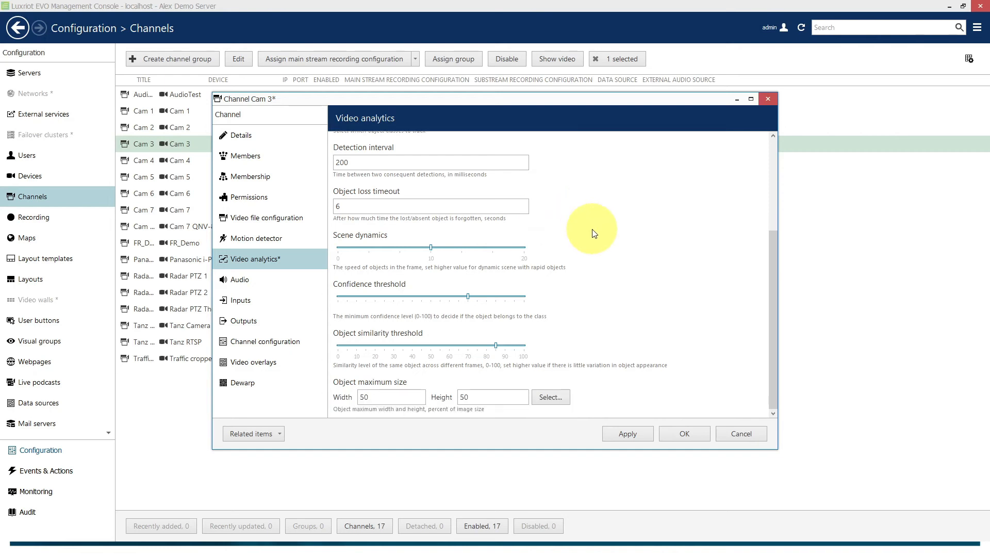
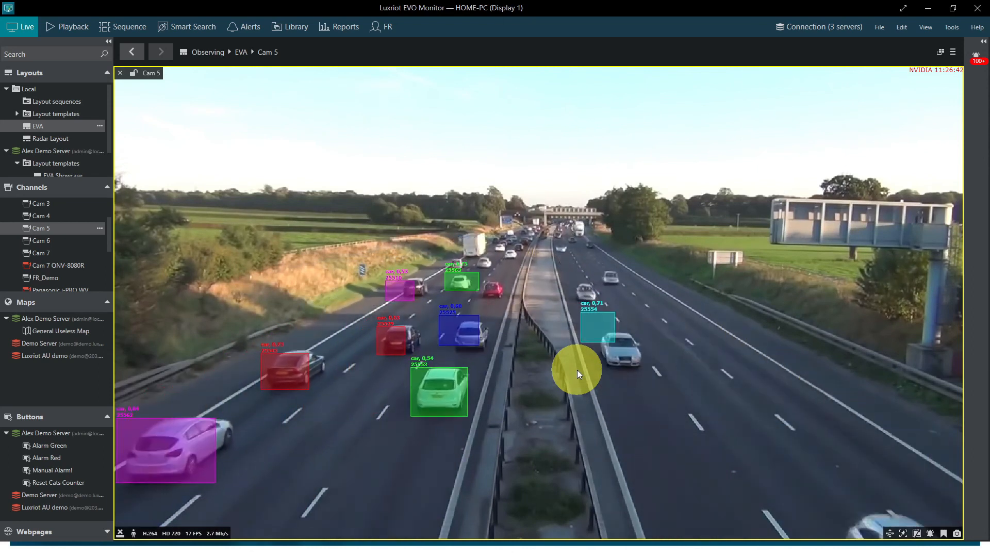
In Luxriot EVO Monitor, leave the enlarged Cam 5 view and enlarge Traffic cropped in the EVA layout to examine its object detections
double_click(542, 332)
double_click(762, 466)
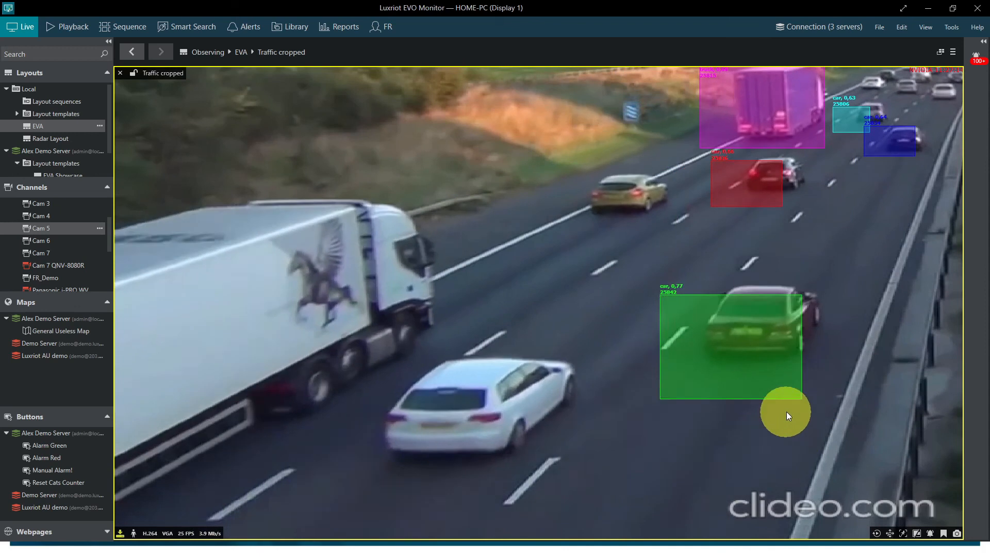
double_click(634, 369)
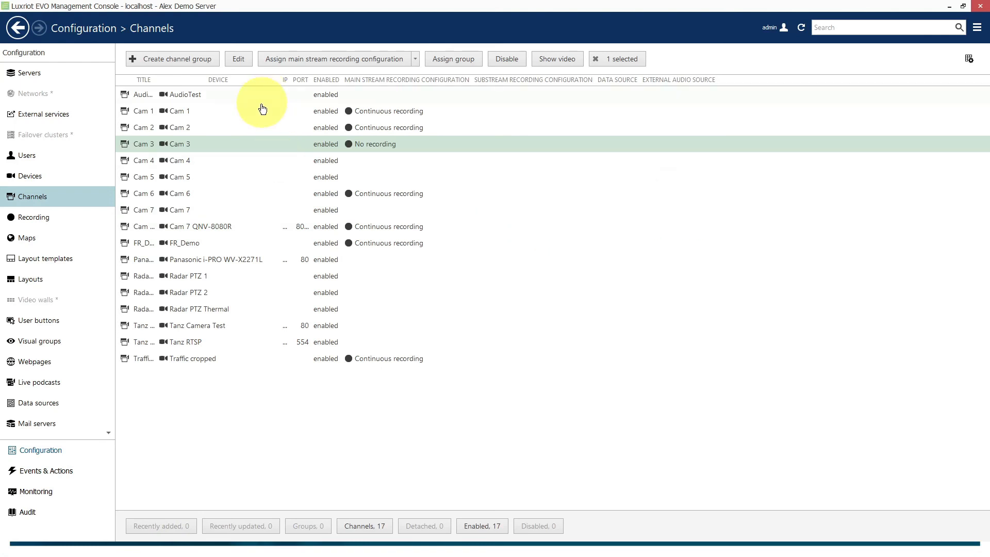
In the Management Console, open the zones and rules configuration in the Cam 2 channel's video analytics settings
click(196, 132)
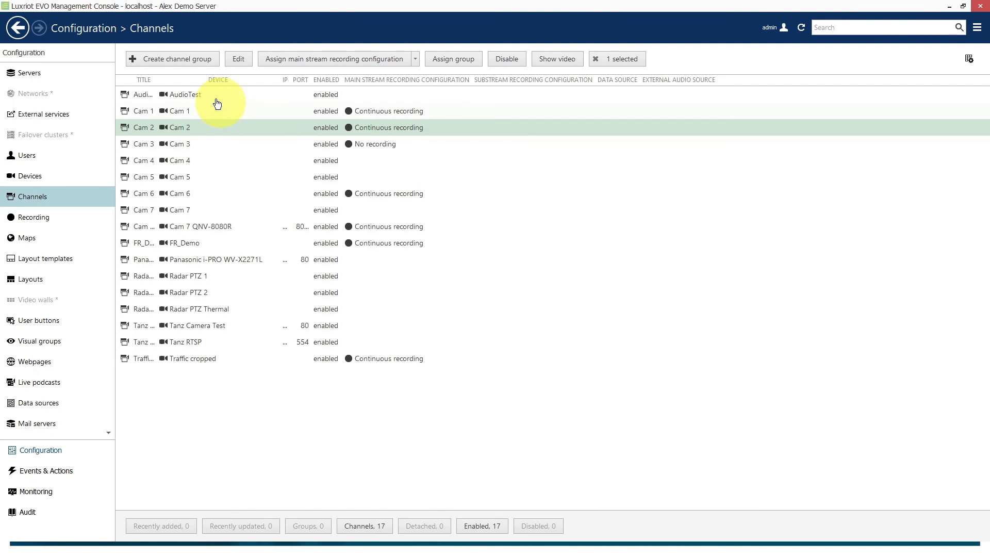
double_click(231, 134)
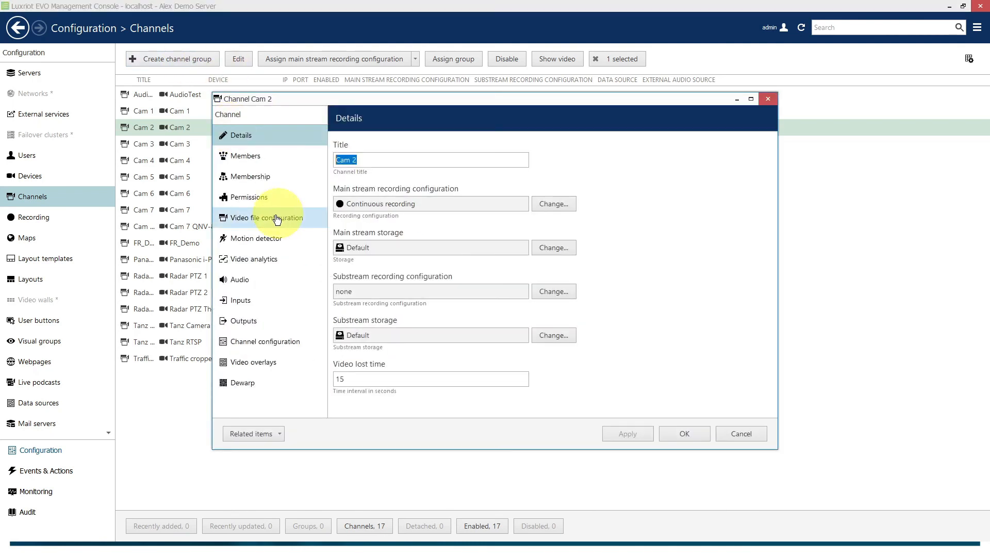
click(254, 264)
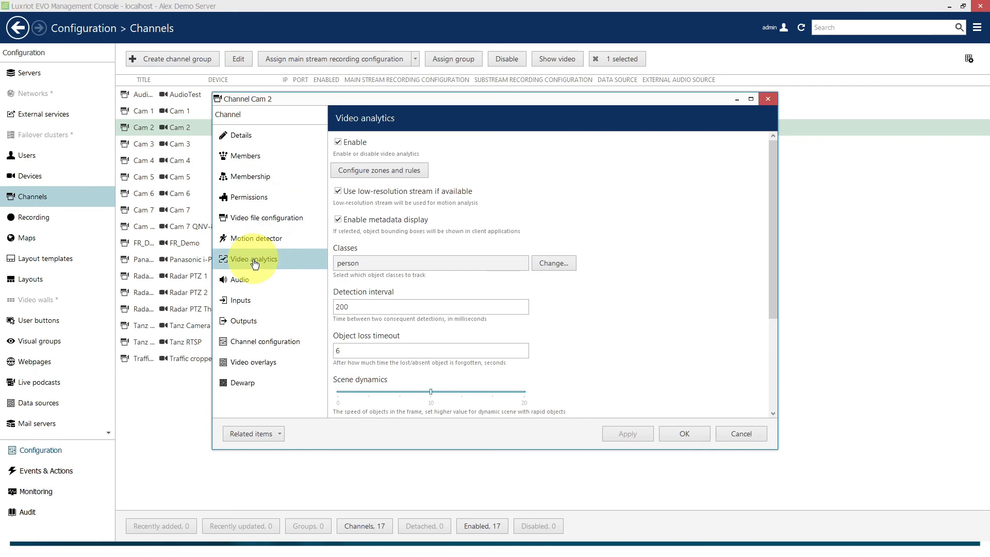
scroll(686, 234, down, 3)
scroll(665, 234, up, 3)
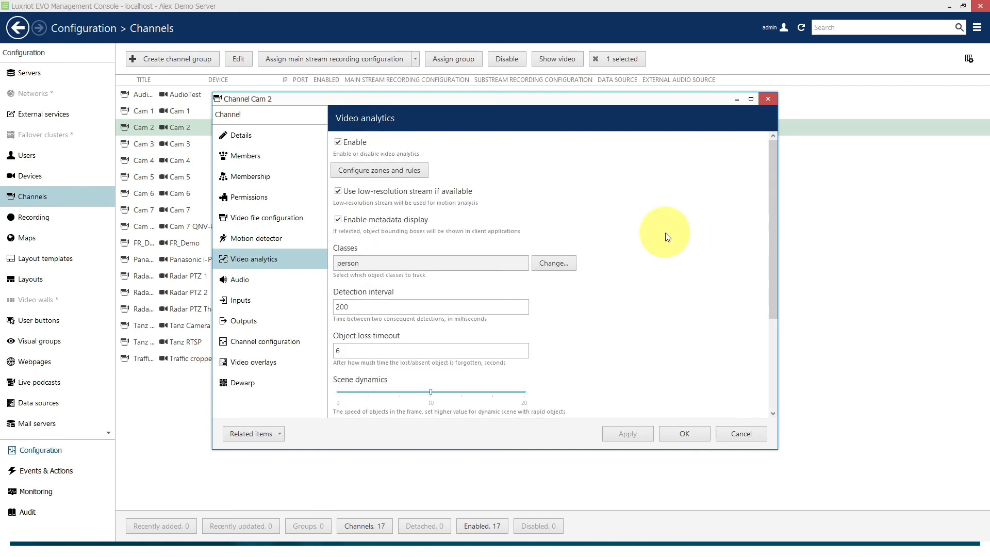
click(389, 172)
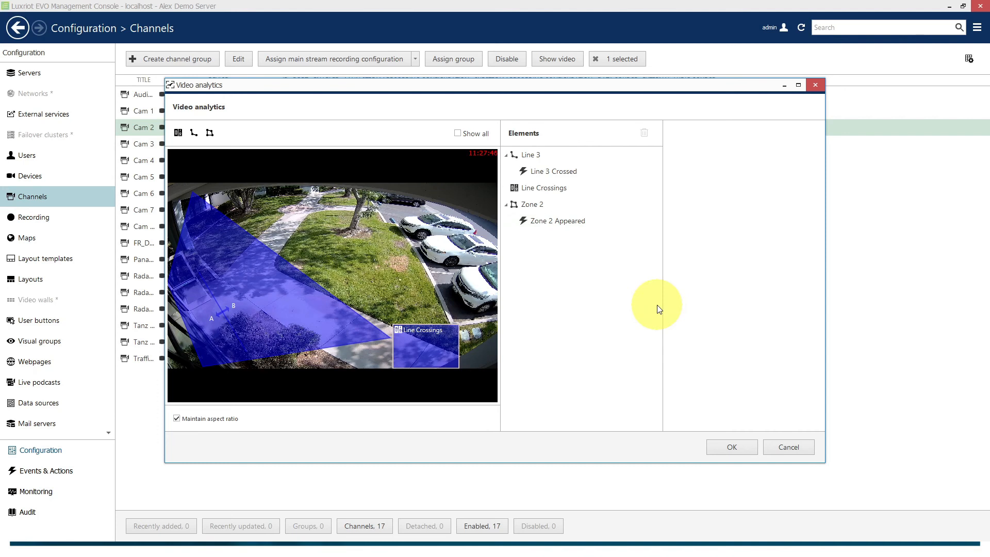
Draw a detection line across the lawn in the Cam 2 image, with its ends on the grass and at the parked cars
click(193, 133)
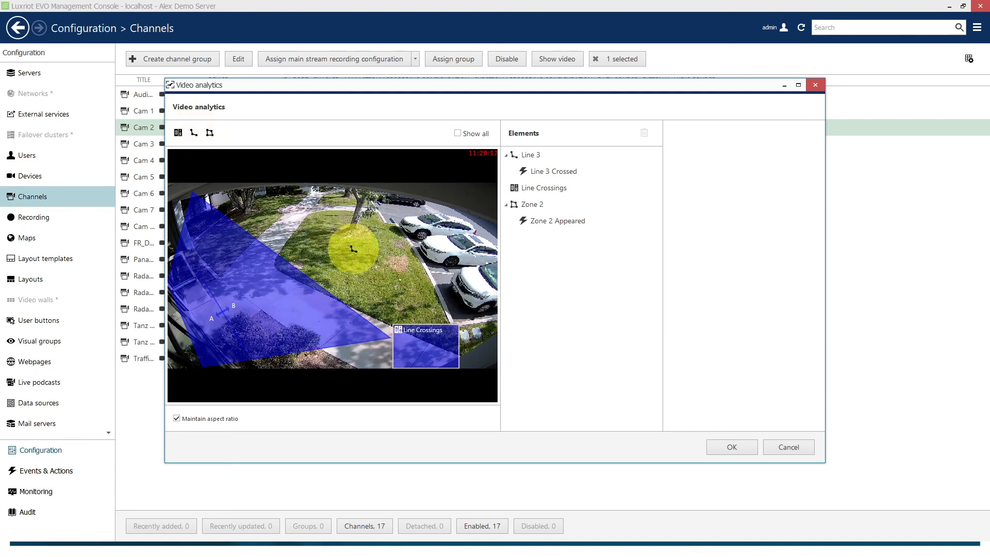
mouse_move(343, 237)
mouse_down()
mouse_move(343, 256)
mouse_move(407, 297)
mouse_move(398, 299)
mouse_up()
drag(344, 237, 308, 222)
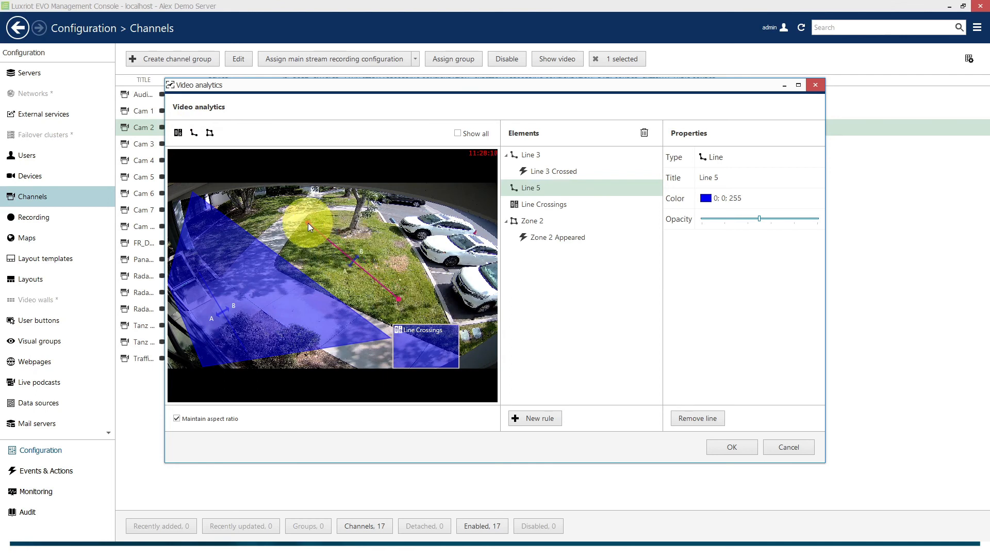
drag(404, 299, 403, 299)
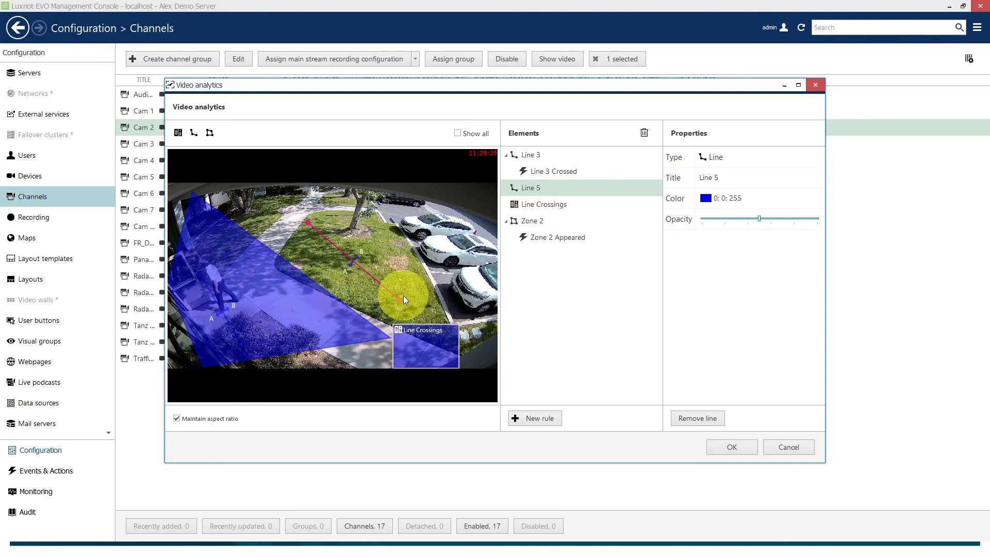
drag(399, 298, 448, 275)
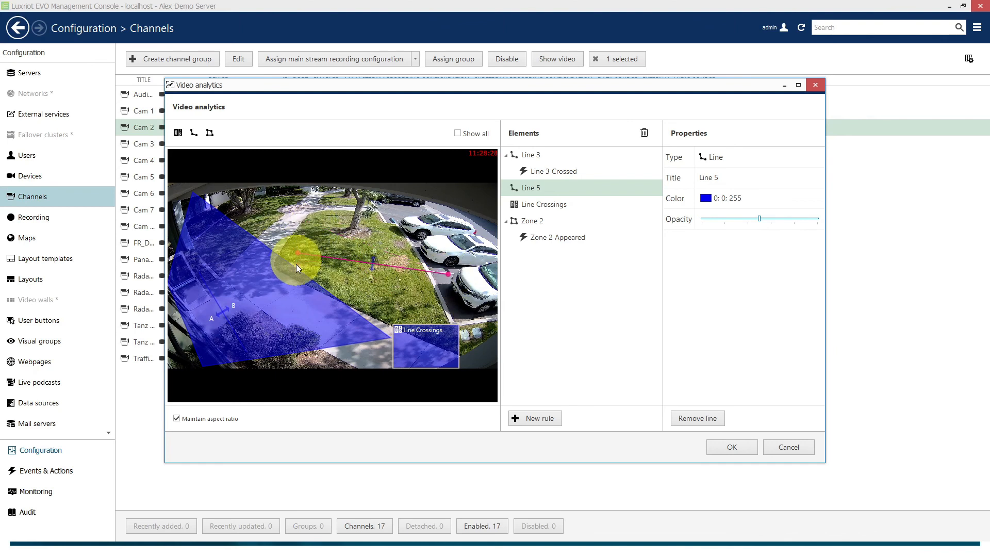
drag(301, 260, 314, 255)
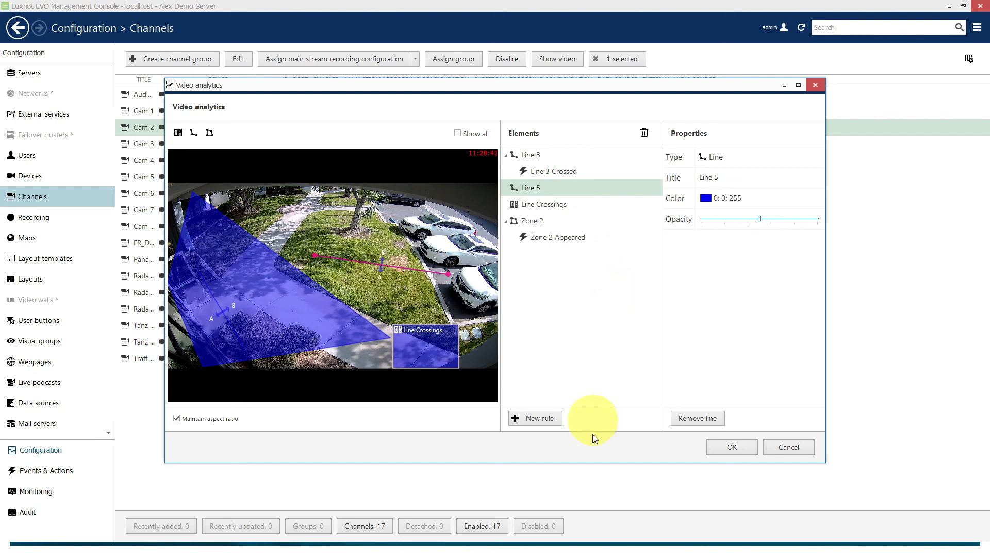
Add a rule to the new lawn line with the event Crossed and the object class person
click(531, 422)
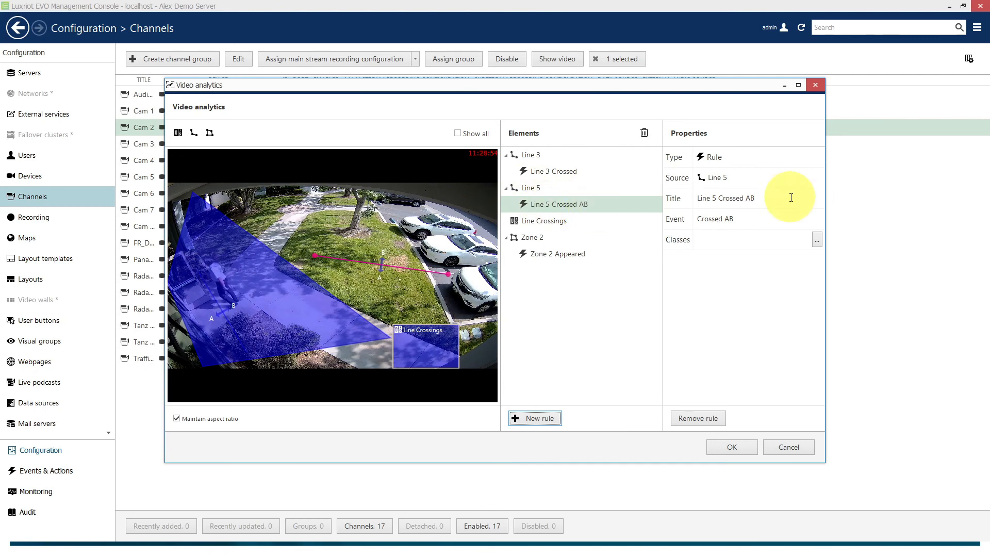
click(773, 220)
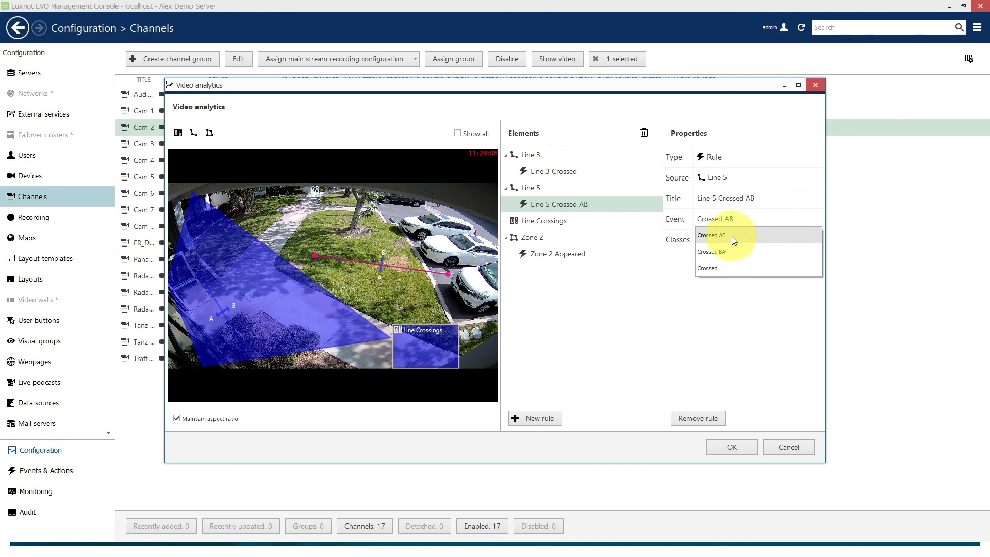
click(729, 267)
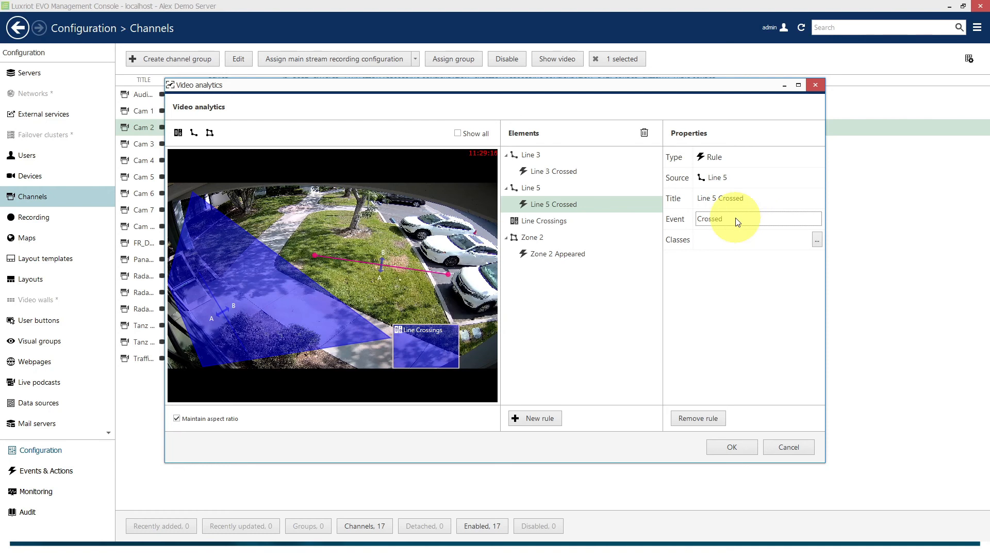
click(817, 240)
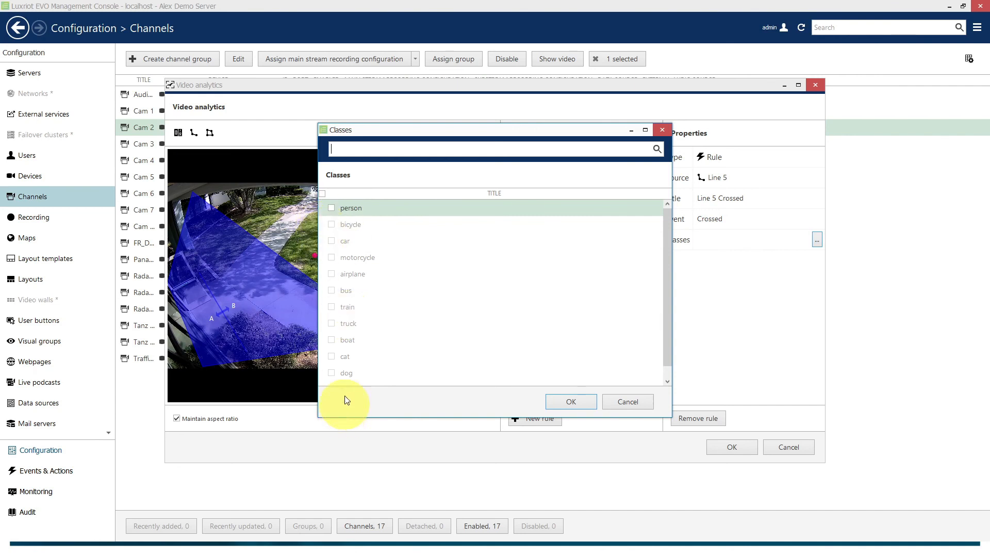
click(331, 209)
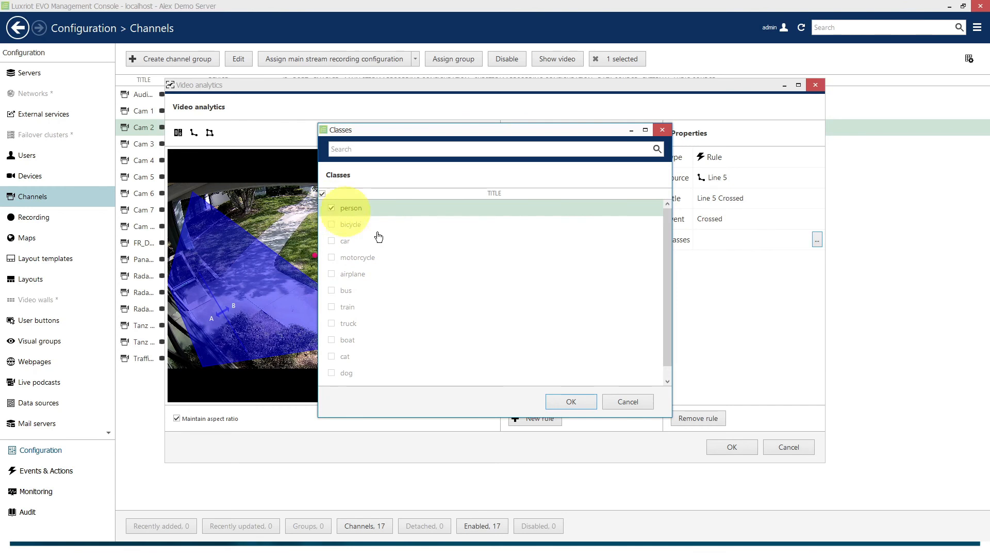
click(562, 401)
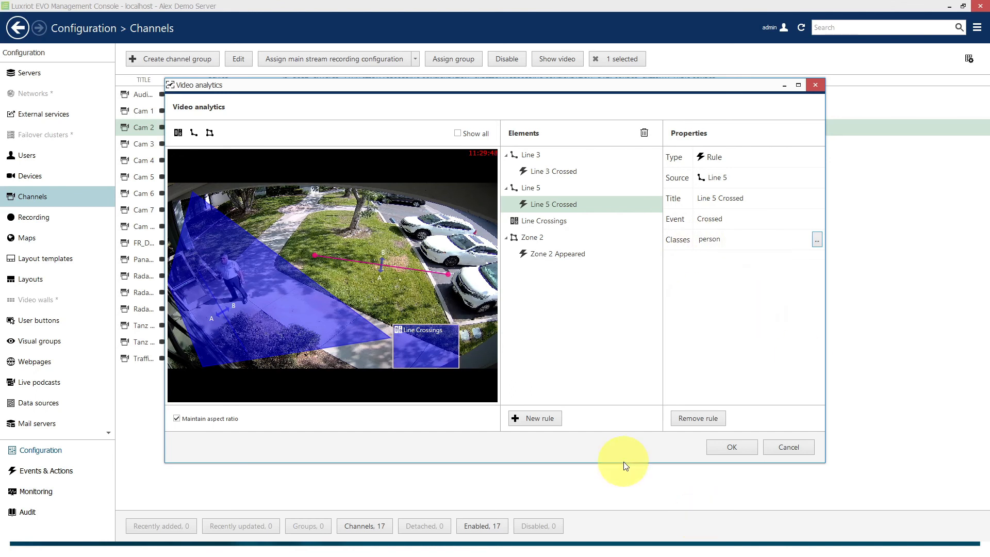
Draw a polygon zone over the upper lawn in the Cam 2 image, stretching one corner to the parked cars
click(209, 133)
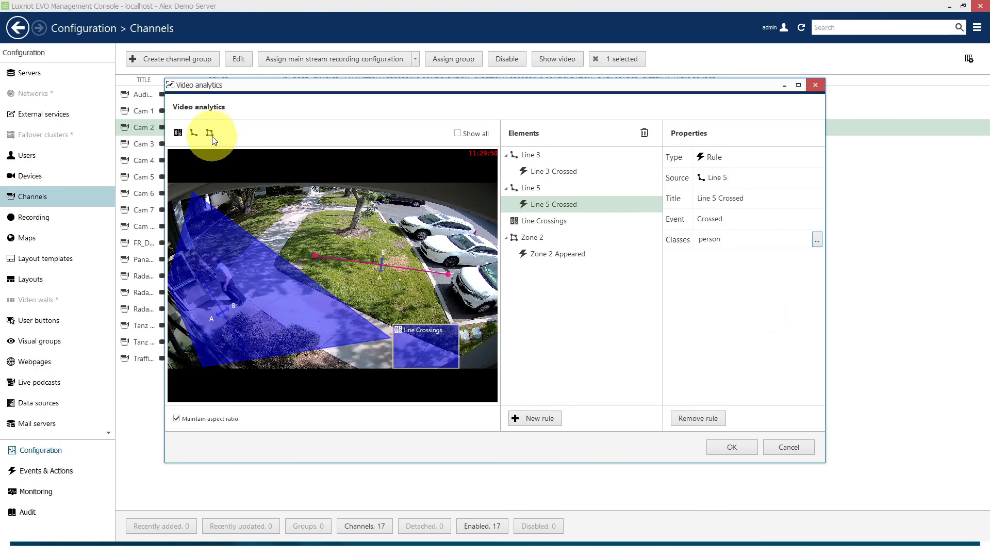
click(290, 215)
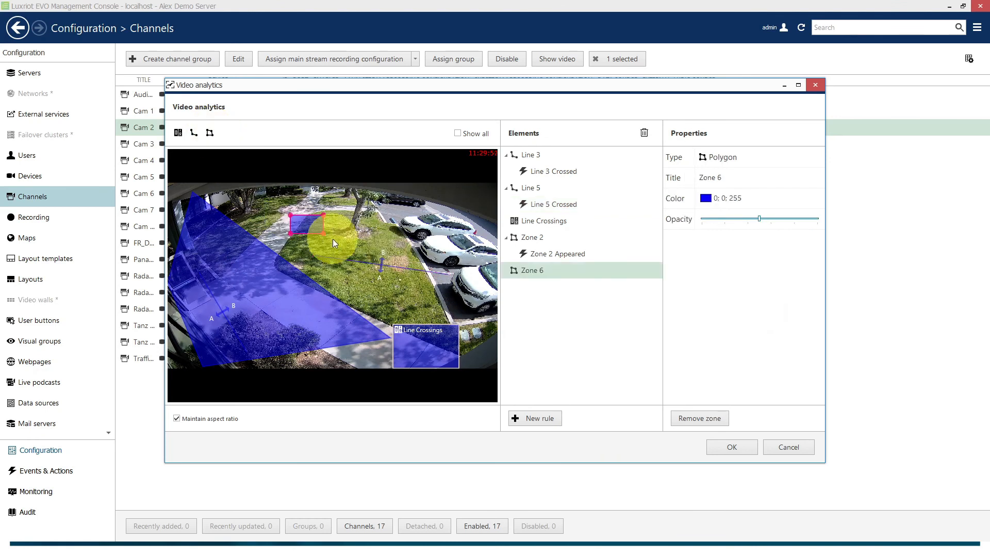
drag(323, 233, 410, 239)
drag(291, 234, 290, 249)
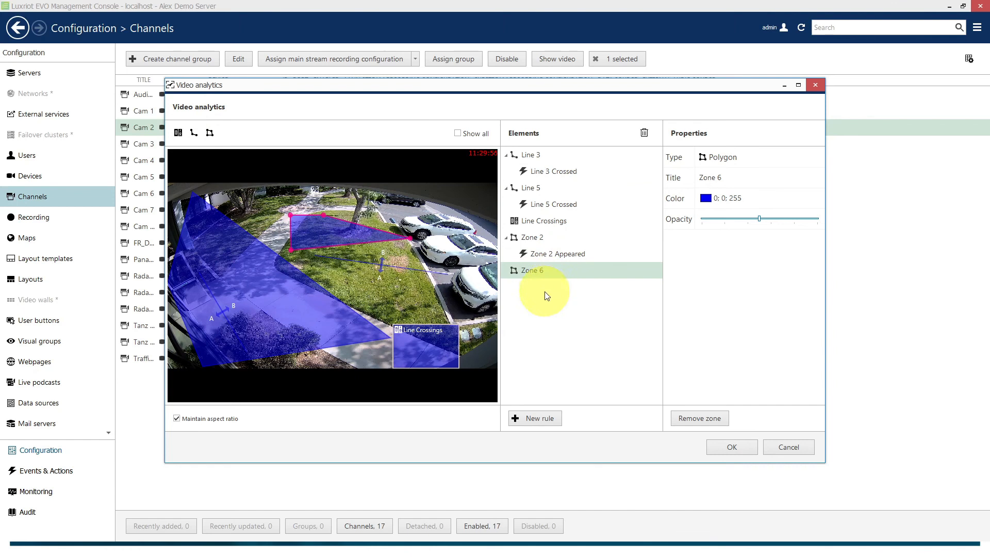
Add a rule to the new lawn zone with the event Entered and the object class person
click(540, 418)
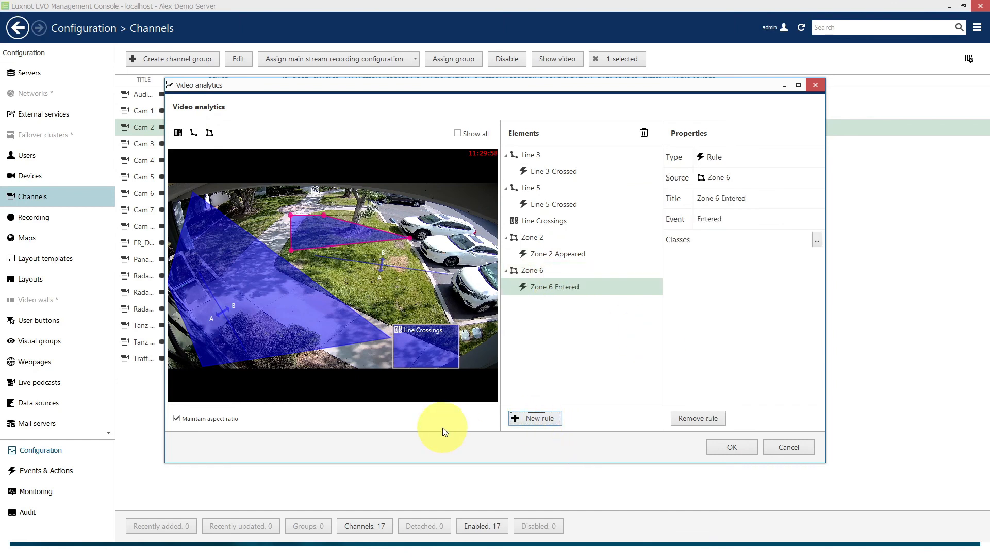
click(785, 222)
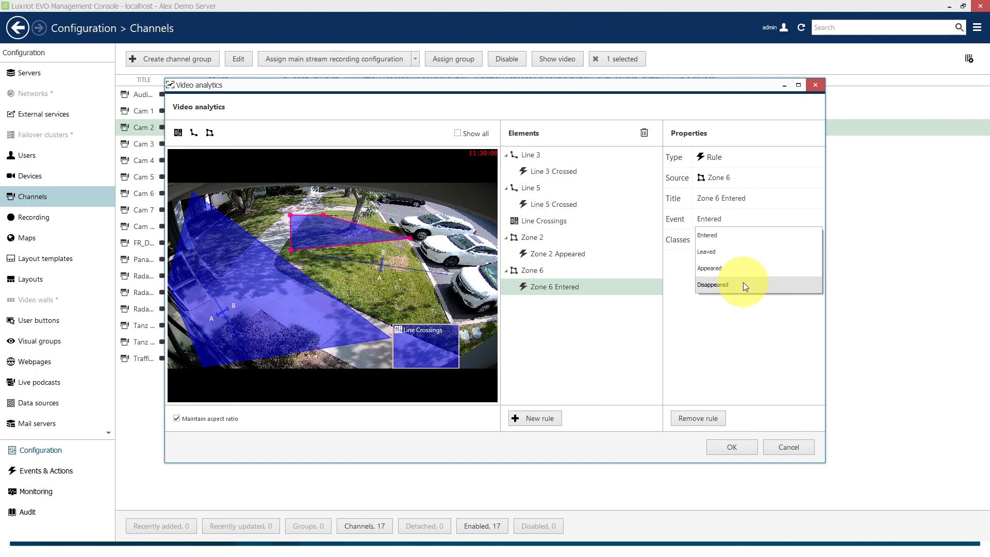
click(734, 238)
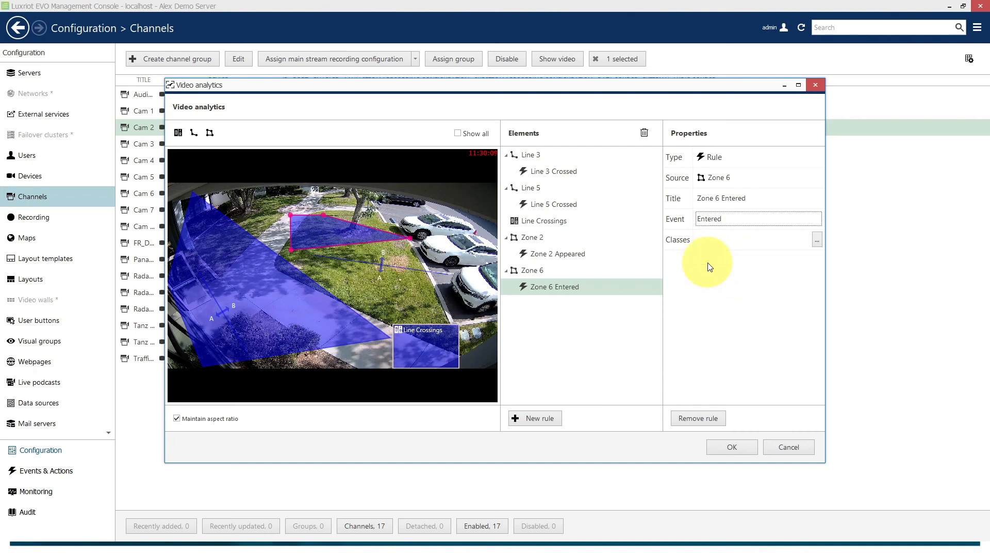
click(817, 239)
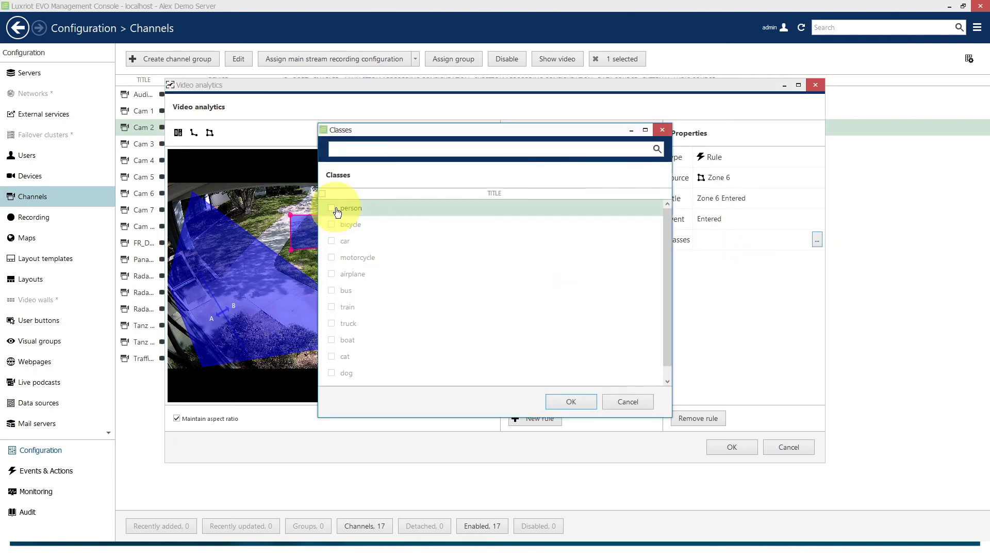
click(332, 209)
click(558, 403)
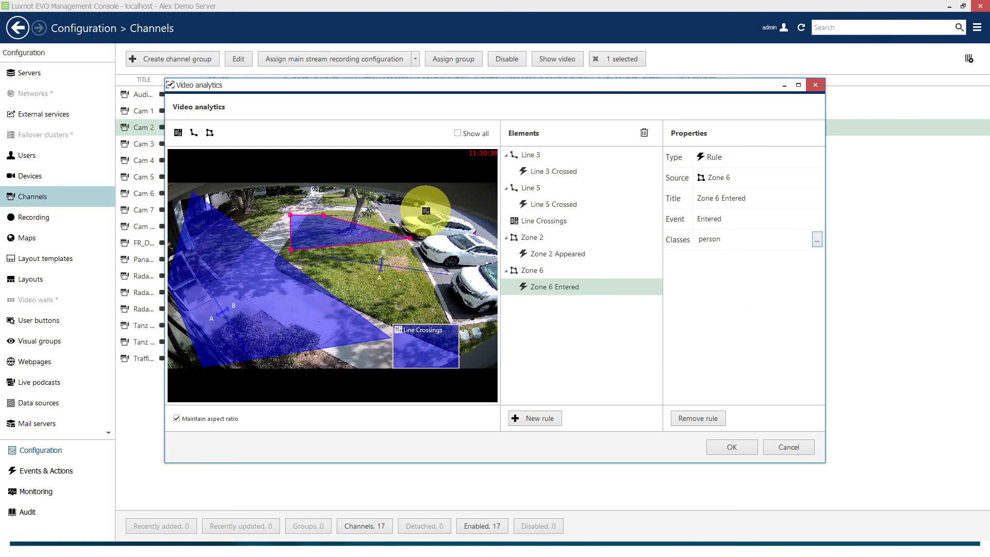
Place a counter over the parked cars in the Cam 2 image and assign it the Line Crossings resource
click(426, 213)
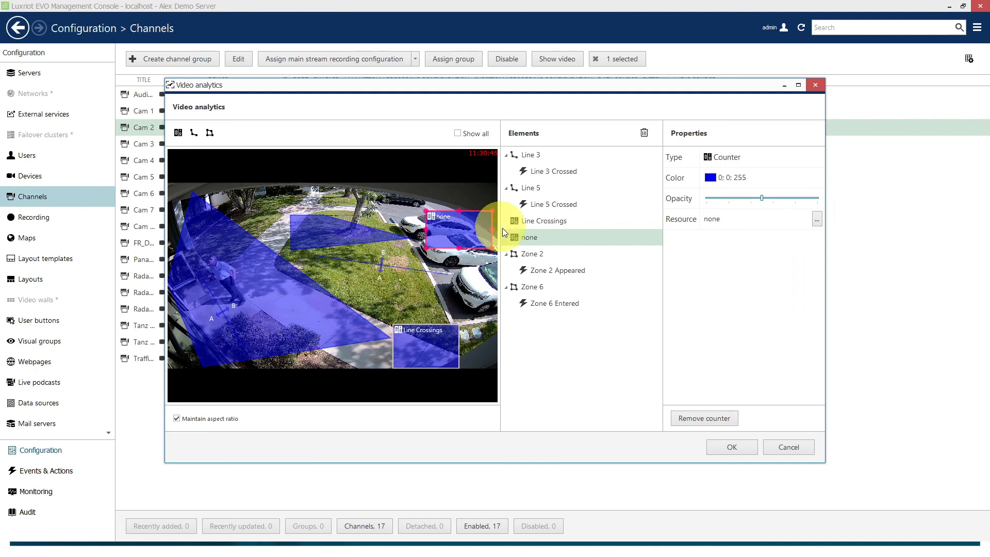
click(815, 219)
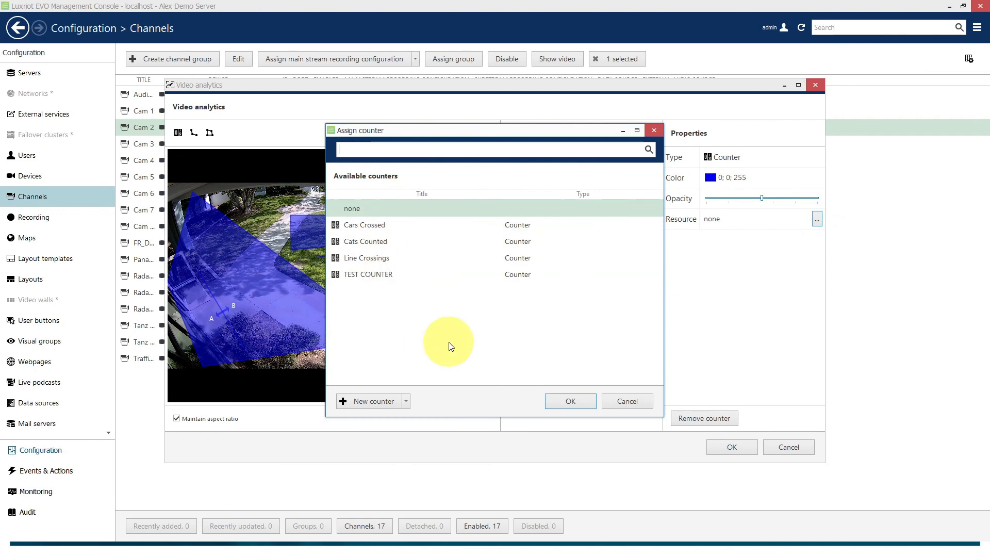
click(387, 266)
click(552, 399)
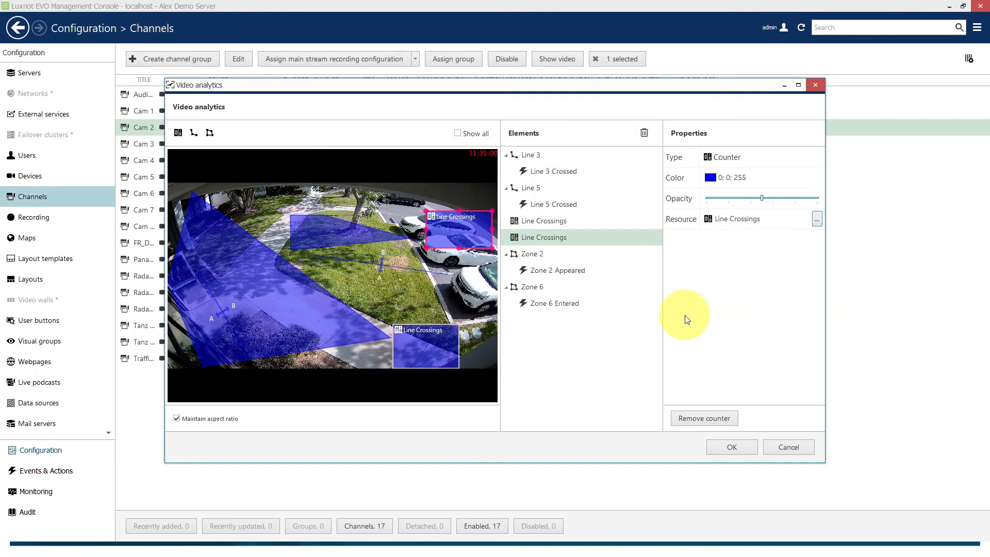
Delete the counter over the parked cars, the upper lawn zone and the lawn line from the Cam 2 elements
click(644, 135)
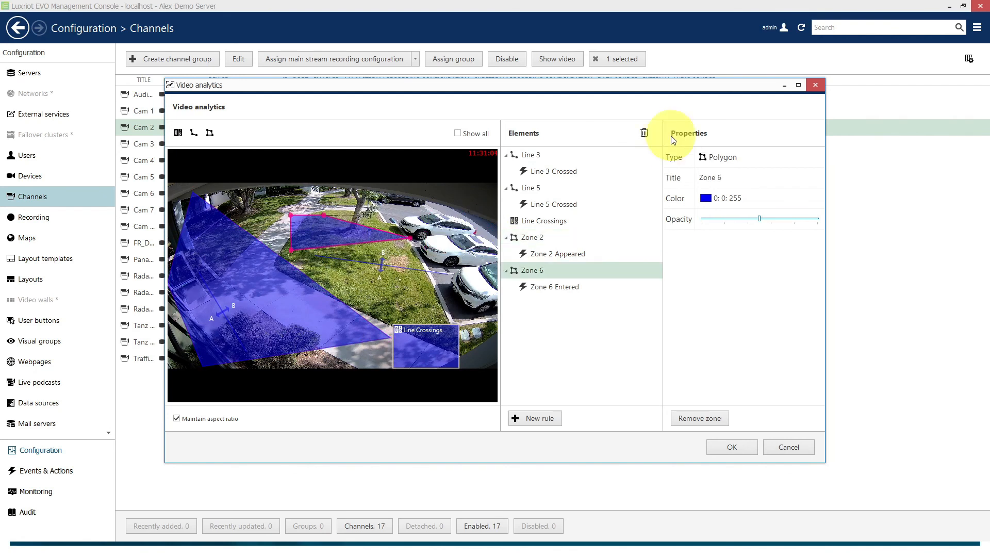
click(644, 133)
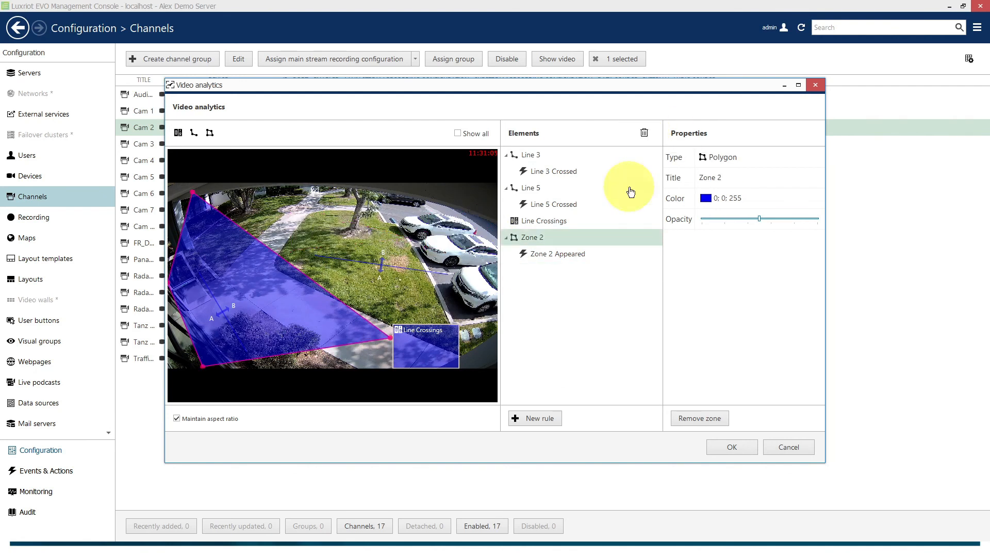
click(400, 267)
click(644, 133)
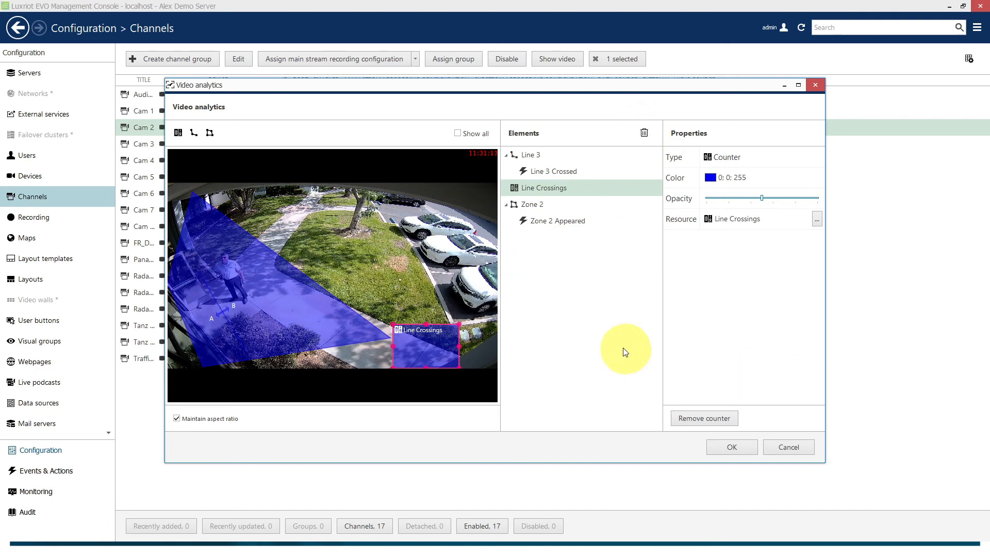
Examine the Cam 2 zone, line, their rules and the counter, and leave the analytics and channel settings without saving
click(297, 330)
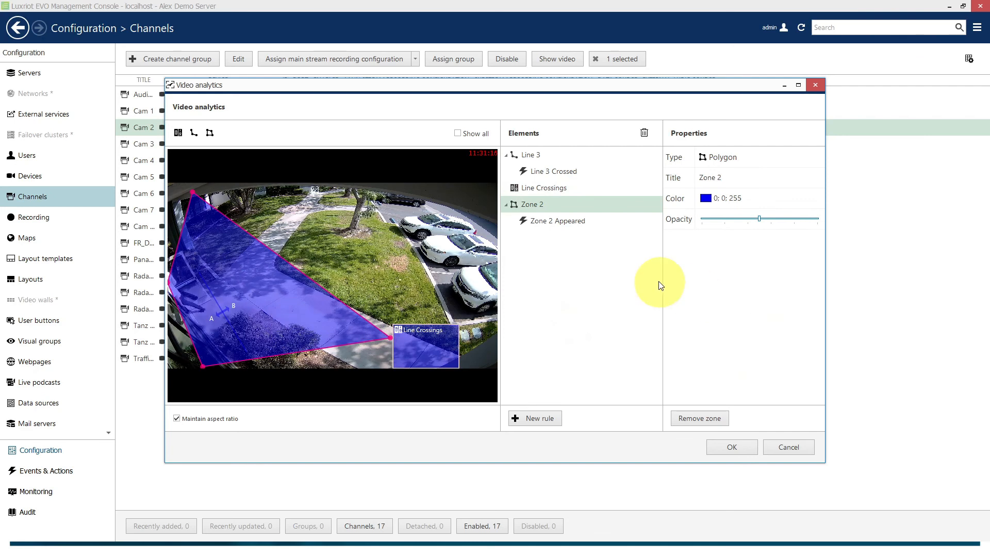
click(570, 224)
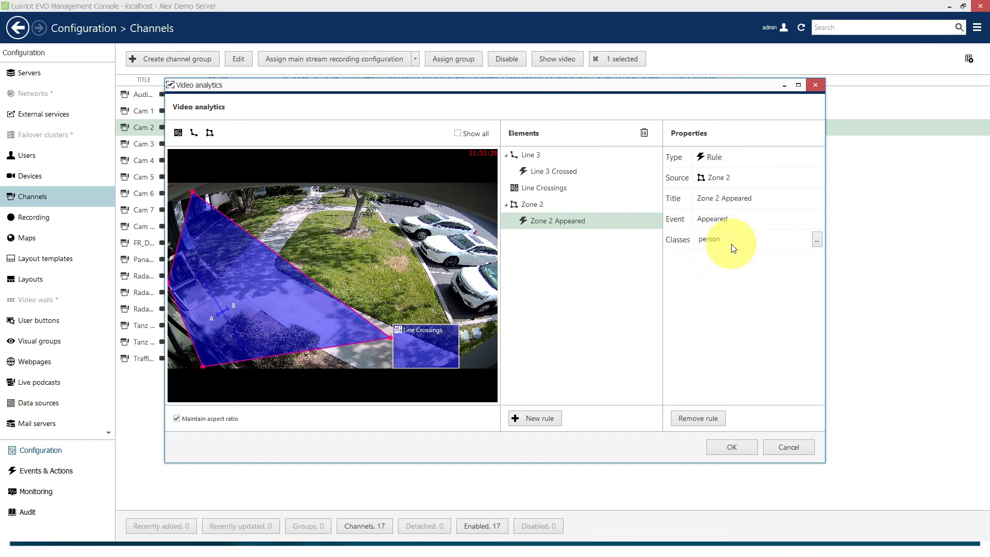
click(534, 157)
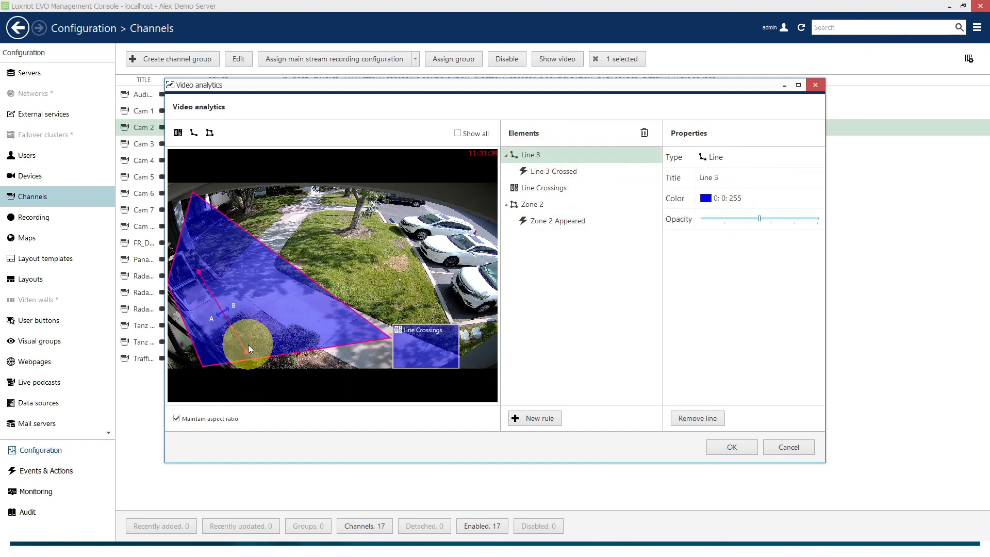
click(589, 175)
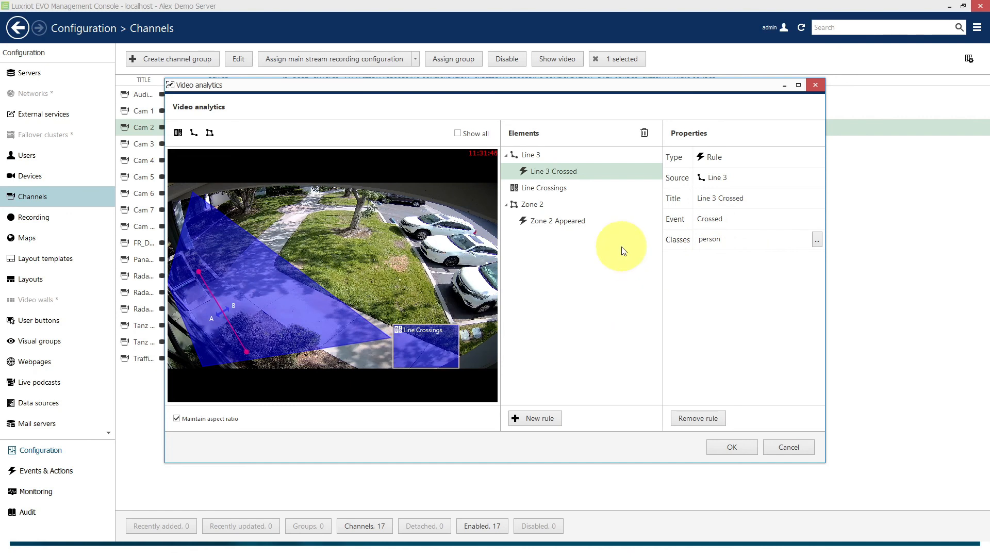
click(551, 189)
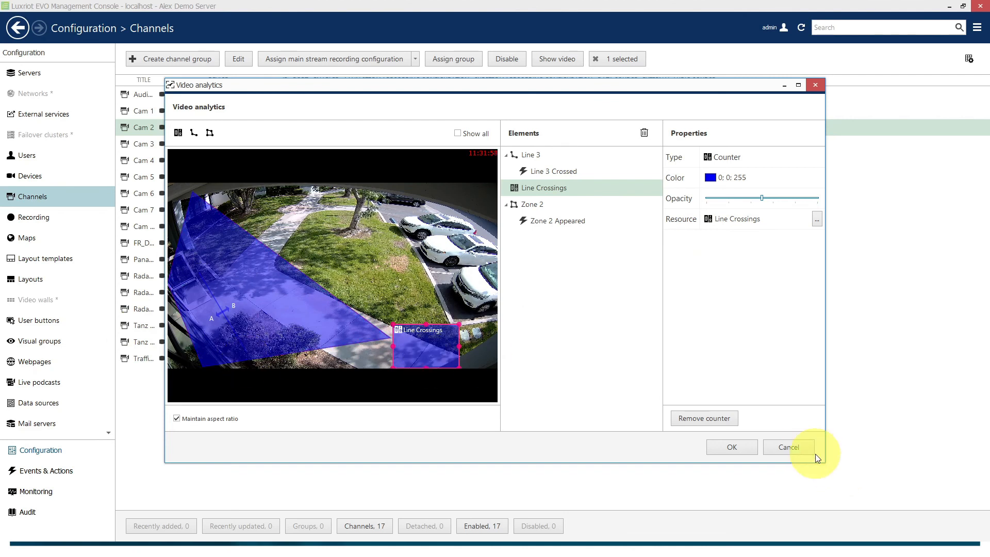
click(800, 448)
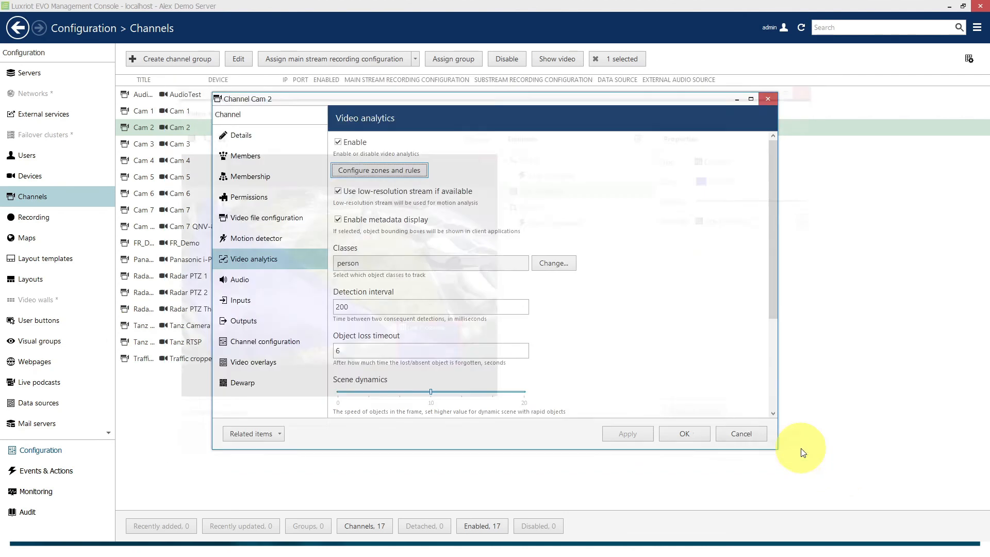
click(756, 431)
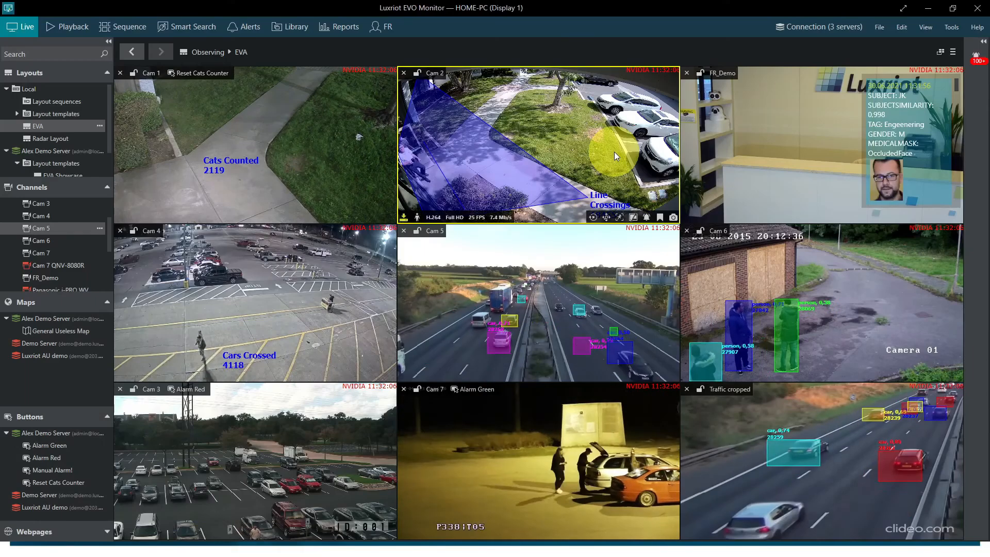
In Luxriot EVO Monitor, enlarge Cam 2 to examine its zone and line crossings counter, and return to the EVA layout
double_click(614, 152)
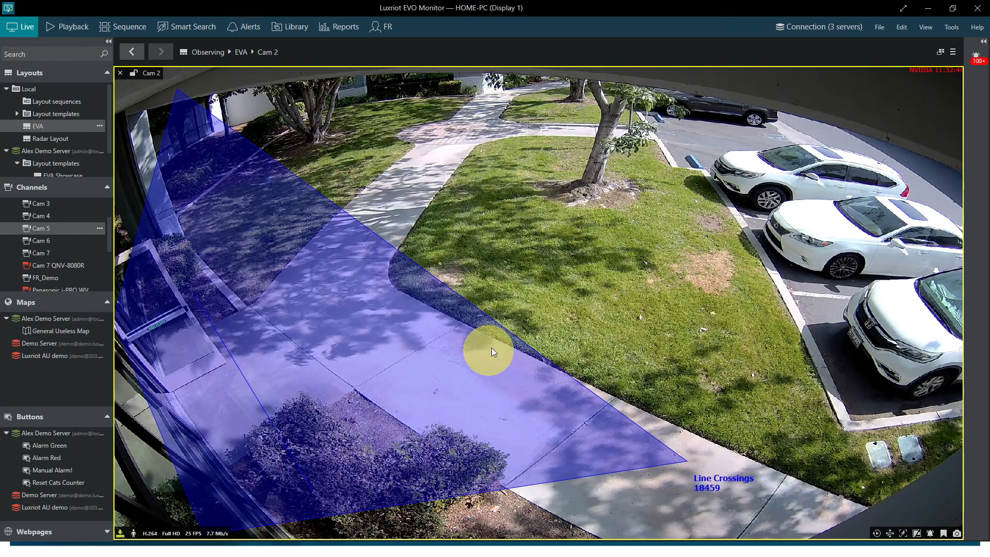
double_click(645, 258)
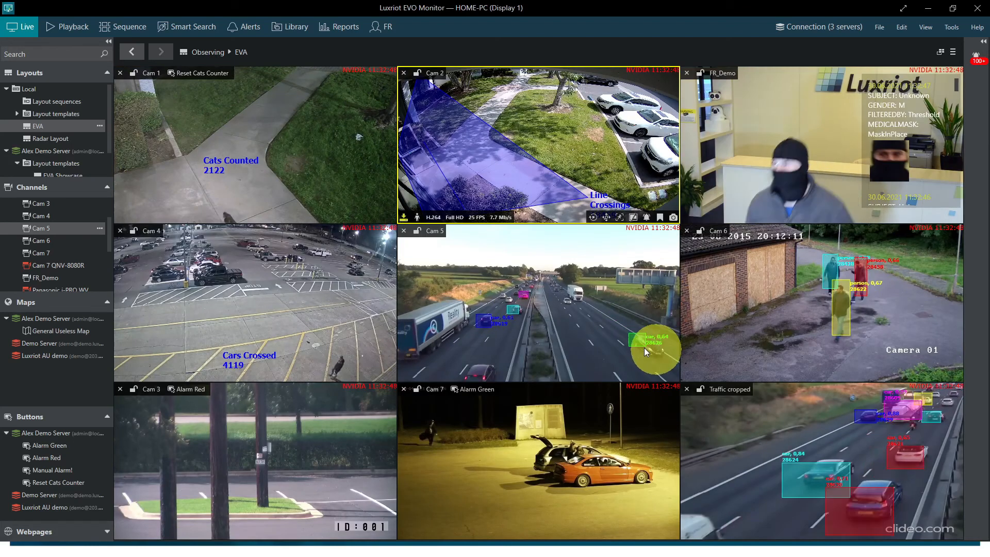
Enlarge Cam 1, reset its cats counter with the user button, and return to the EVA layout
double_click(337, 159)
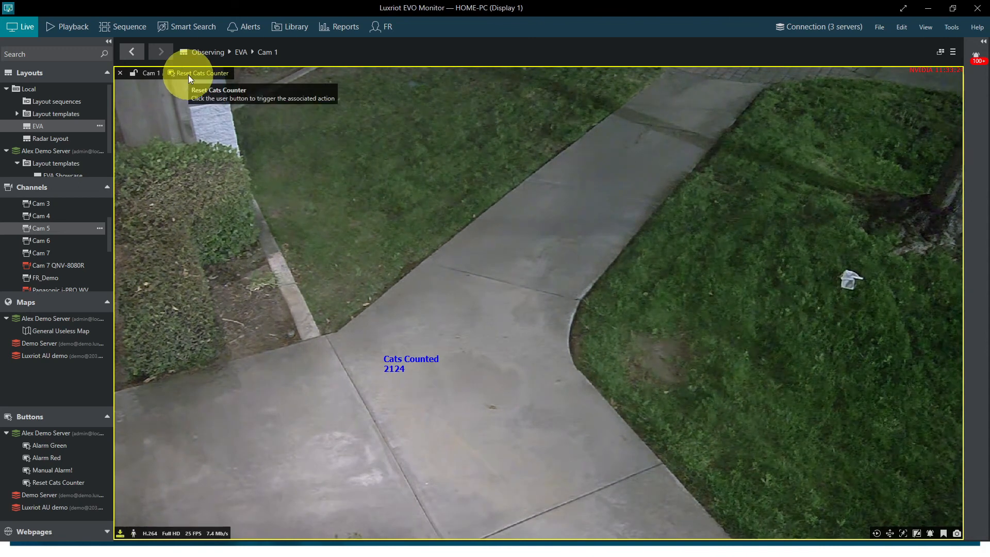
click(206, 73)
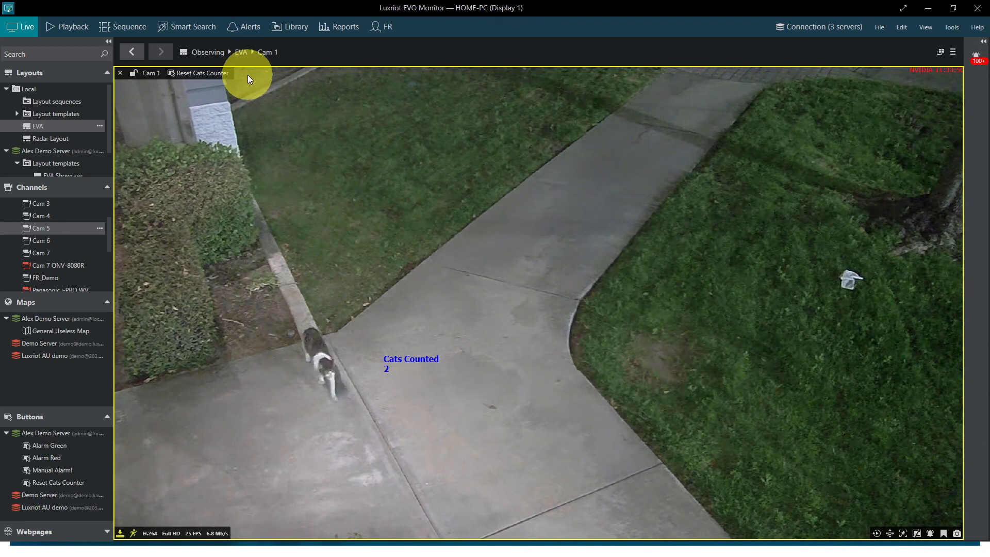
click(201, 73)
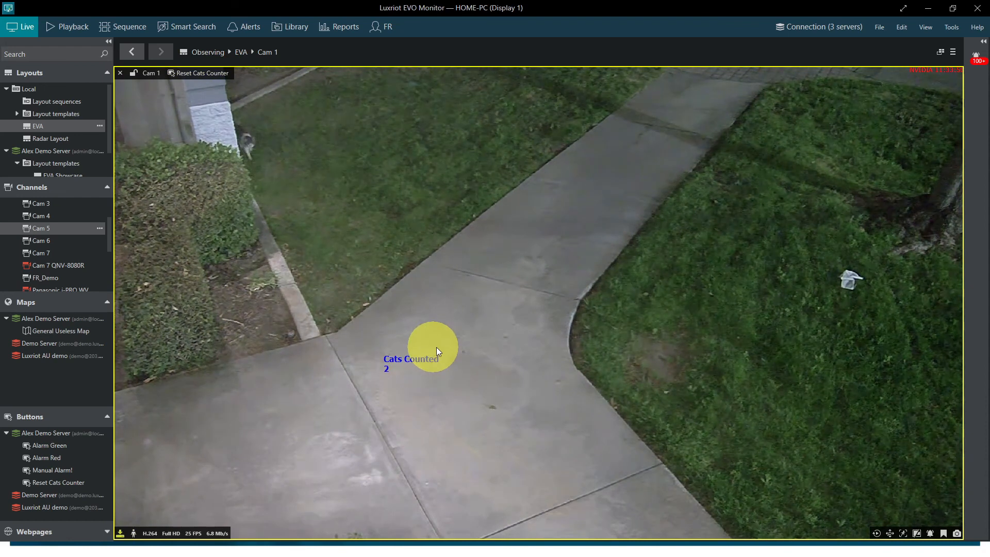
double_click(623, 291)
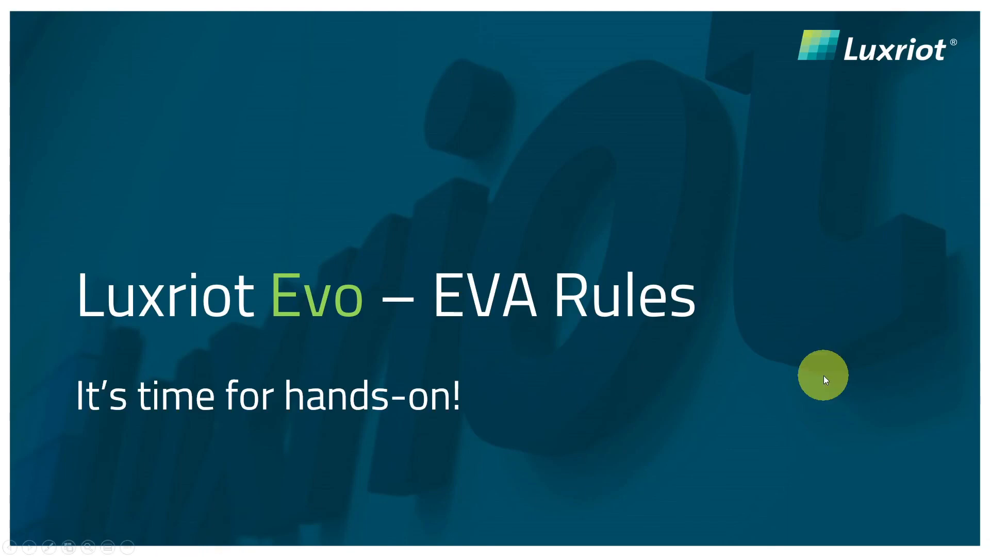
click(824, 375)
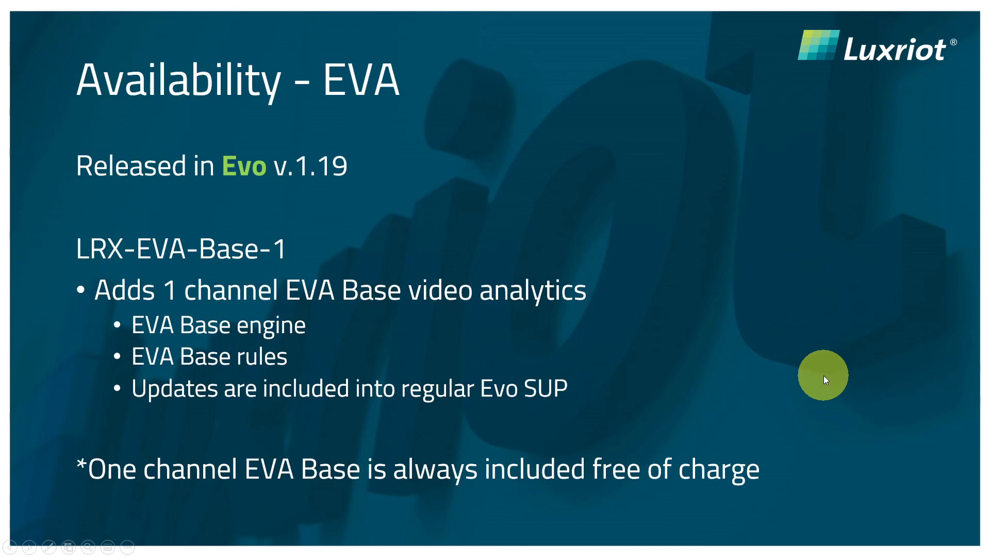
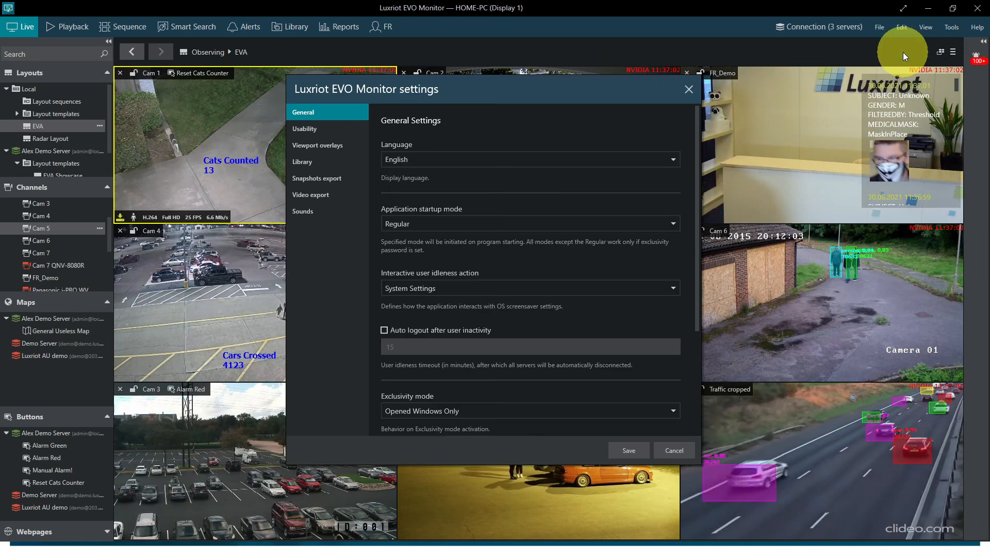
Check the alarm pane option in the usability settings, close the settings and expand the alarm pane
click(305, 128)
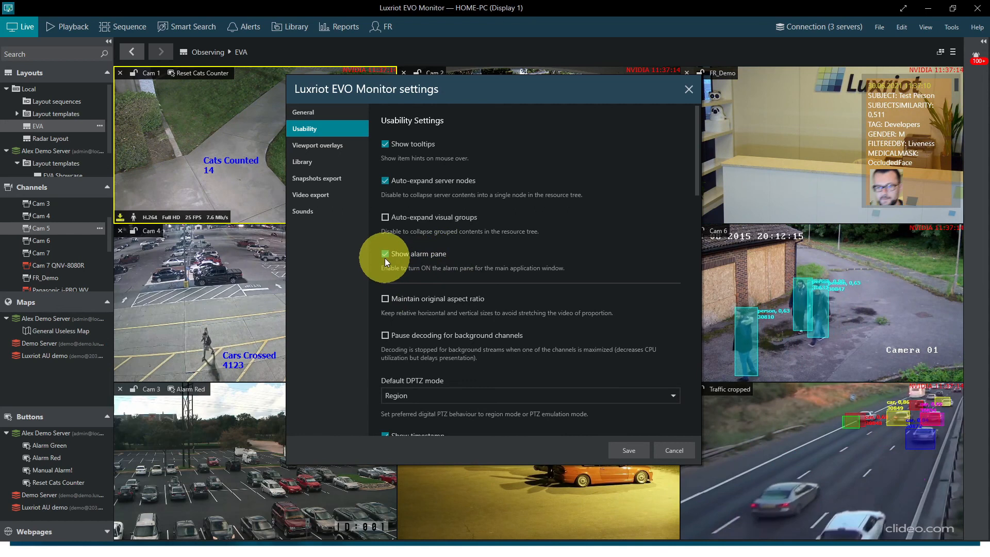
click(688, 88)
click(985, 41)
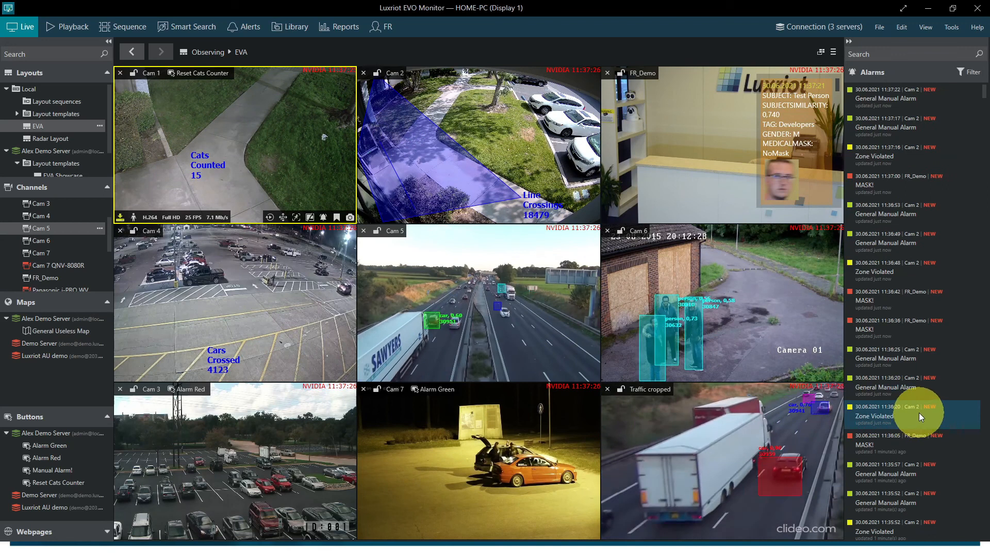
Reset the cats counter on Cam 1 and open the resulting Cat Counter Reset alarm in instant playback on Cam 1
click(190, 73)
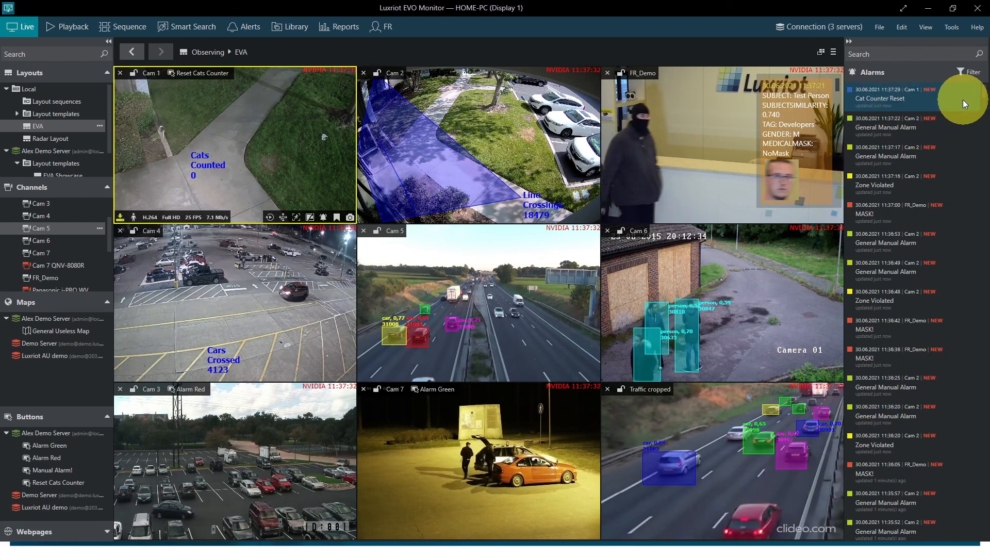
click(944, 101)
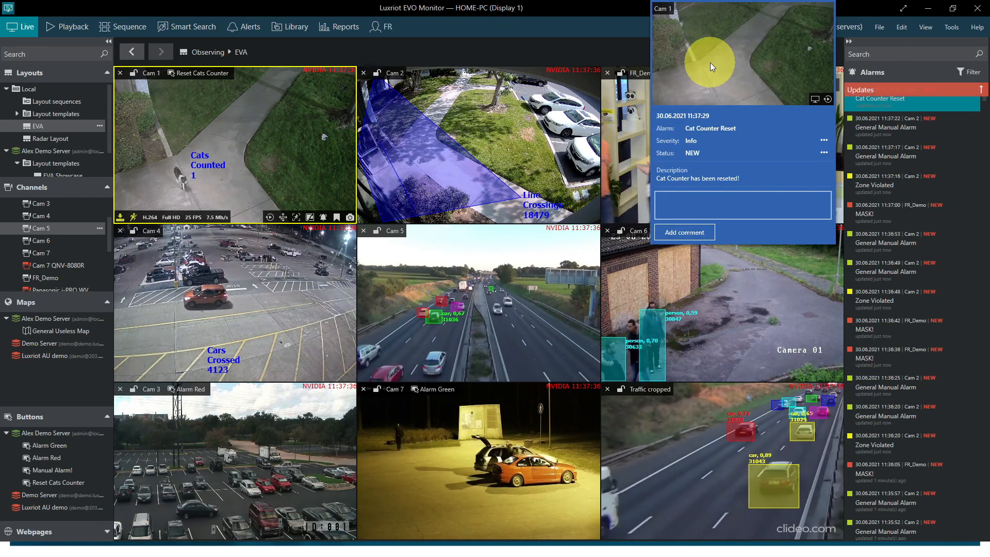
click(827, 98)
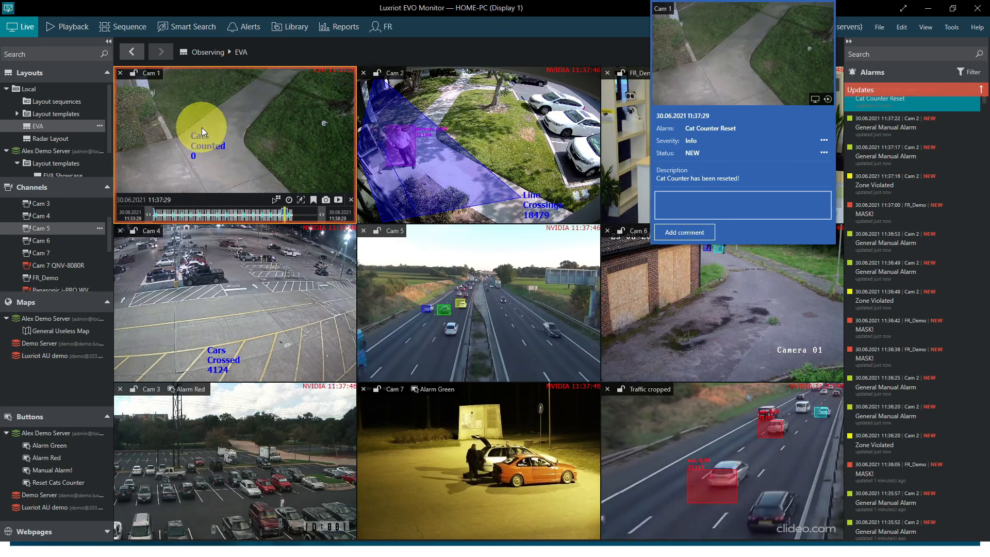
drag(202, 128, 254, 137)
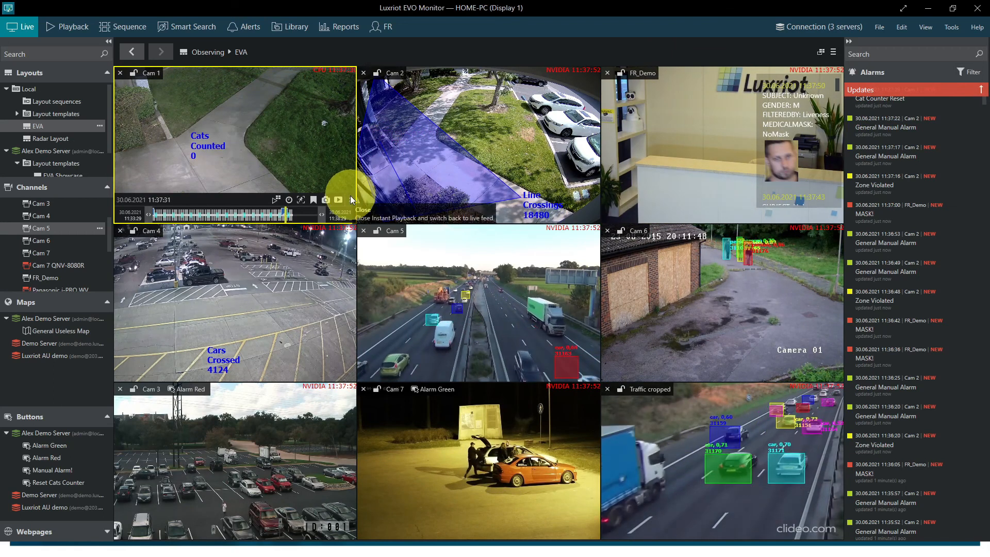
Close the instant playback on Cam 1, refresh the alarm list and open the Cat Counter Reset alarm's details
click(352, 199)
click(945, 90)
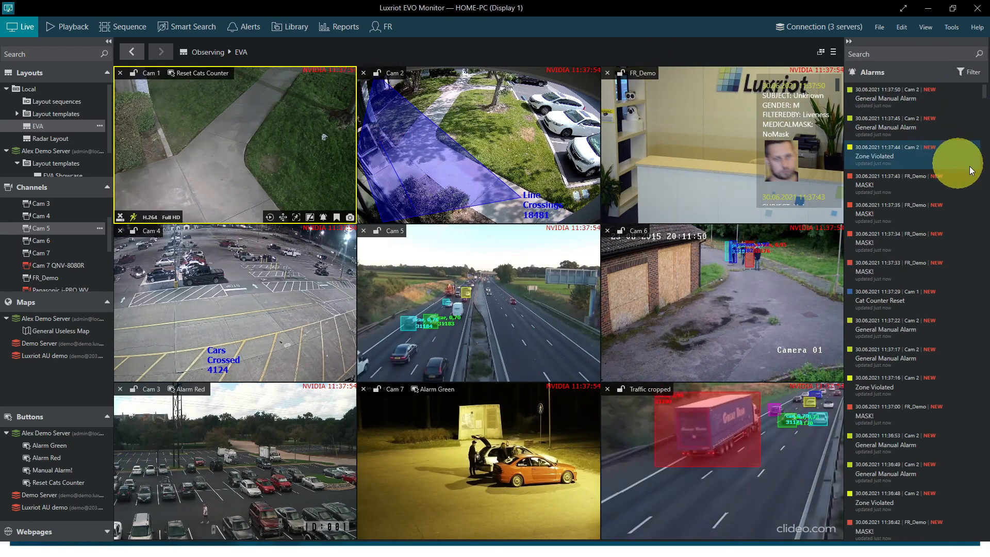
click(902, 297)
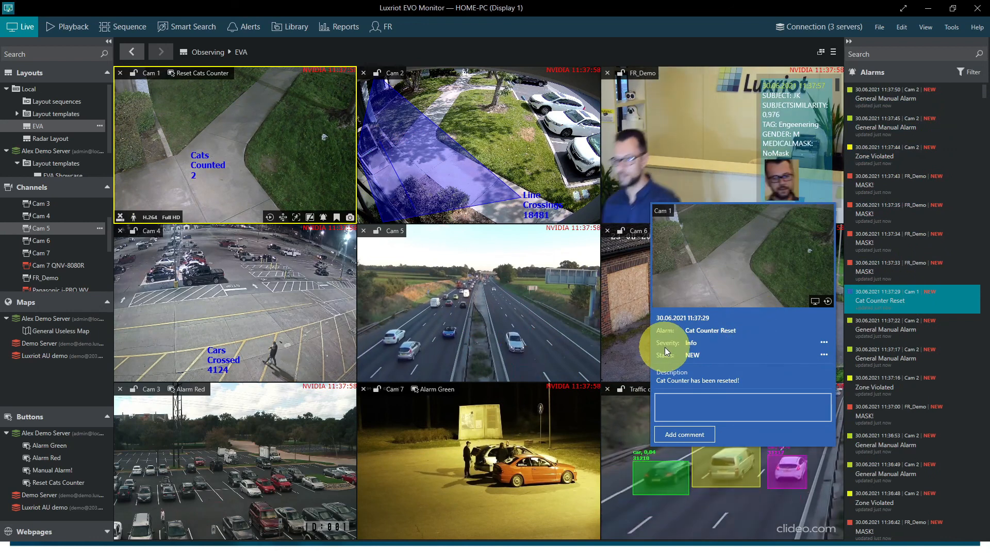
Change the Cat Counter Reset alarm's severity to High and its status to CLOSED
click(824, 342)
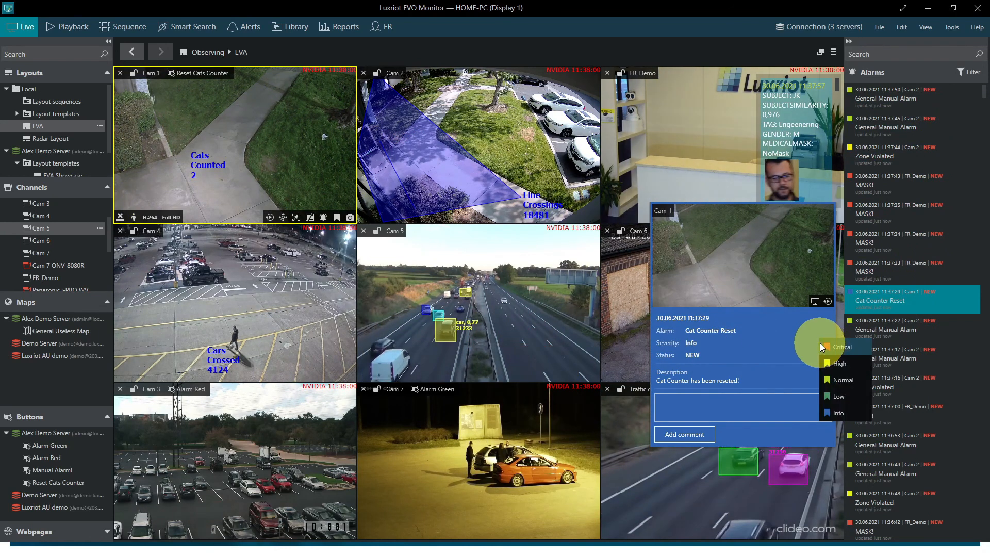
click(827, 363)
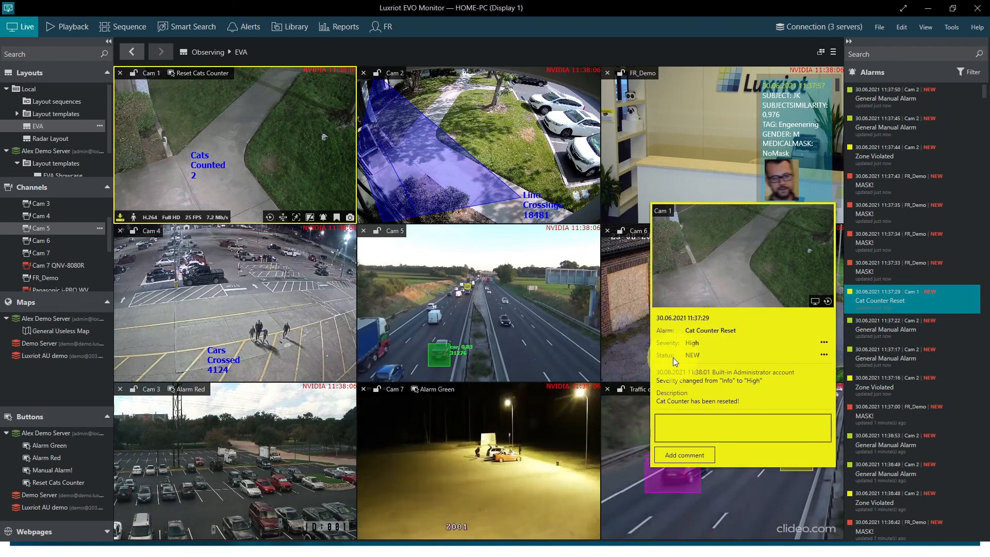
click(823, 355)
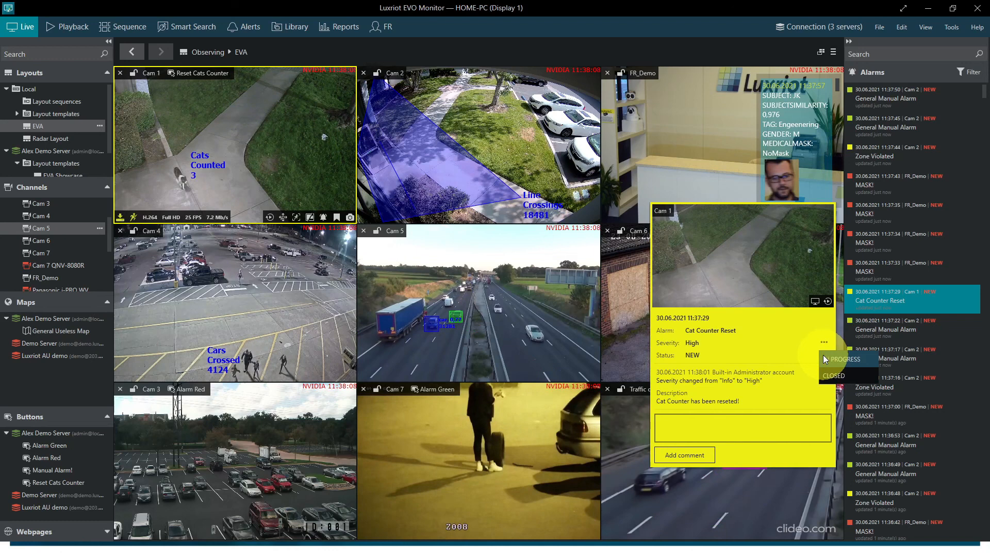
click(843, 376)
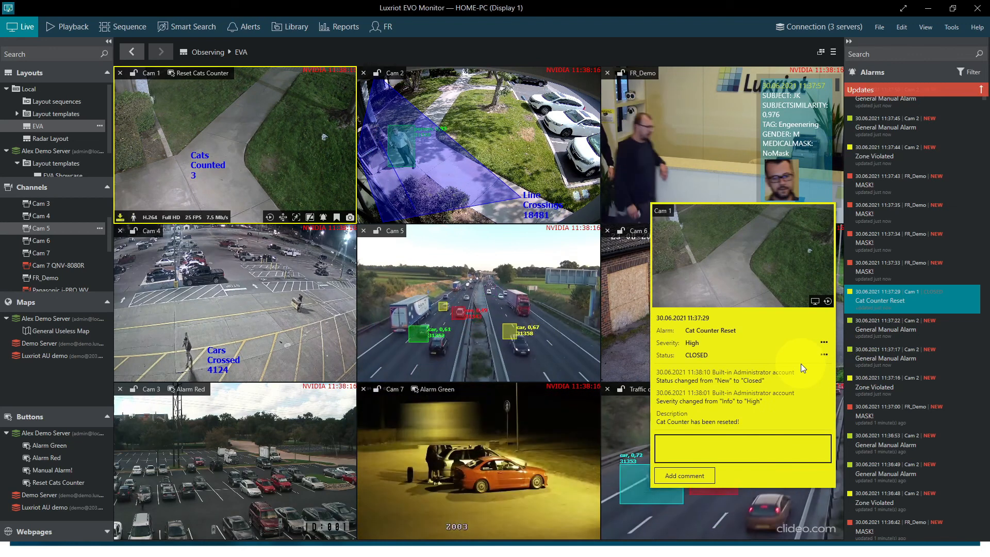
Add the comment "Regular rest" to the Cat Counter Reset alarm
text(Rege)
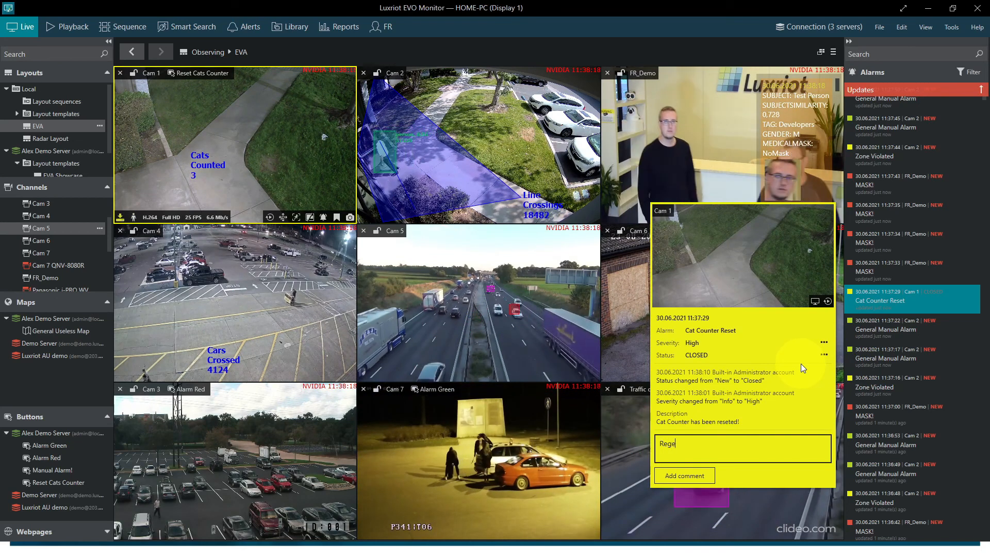
key(BackSpace)
text(ul)
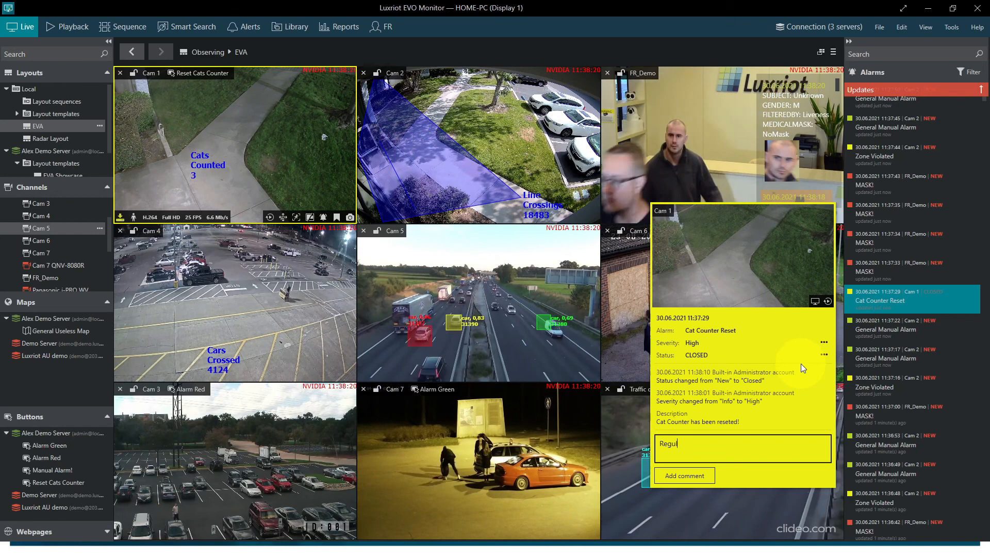
text(ar rest)
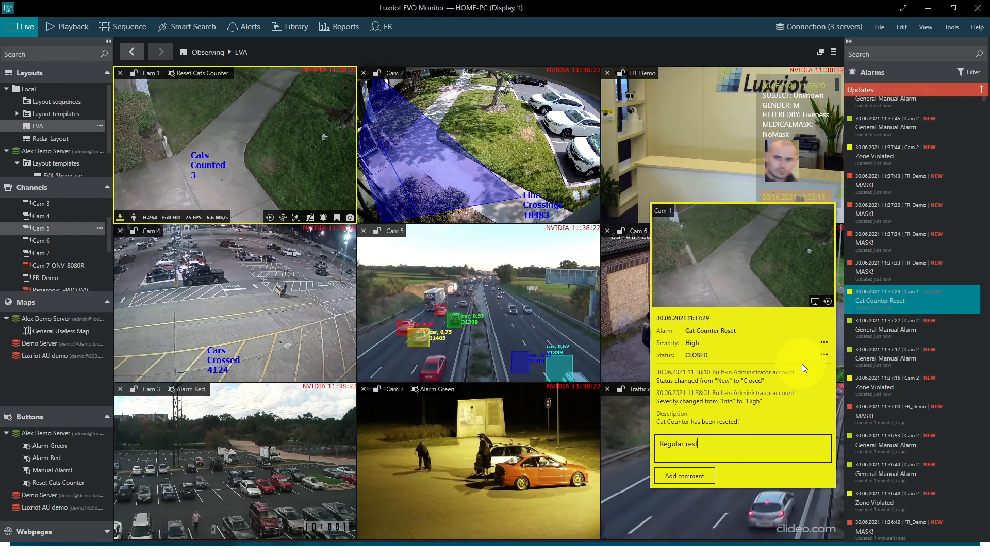
click(690, 475)
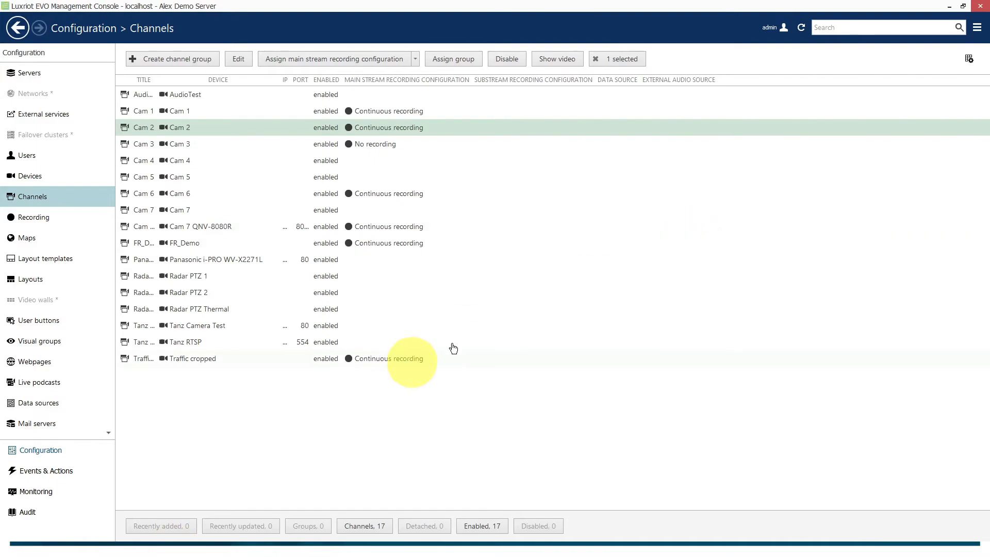
In Luxriot EVO Management Console, start a new event action of the Create bookmark type
click(58, 476)
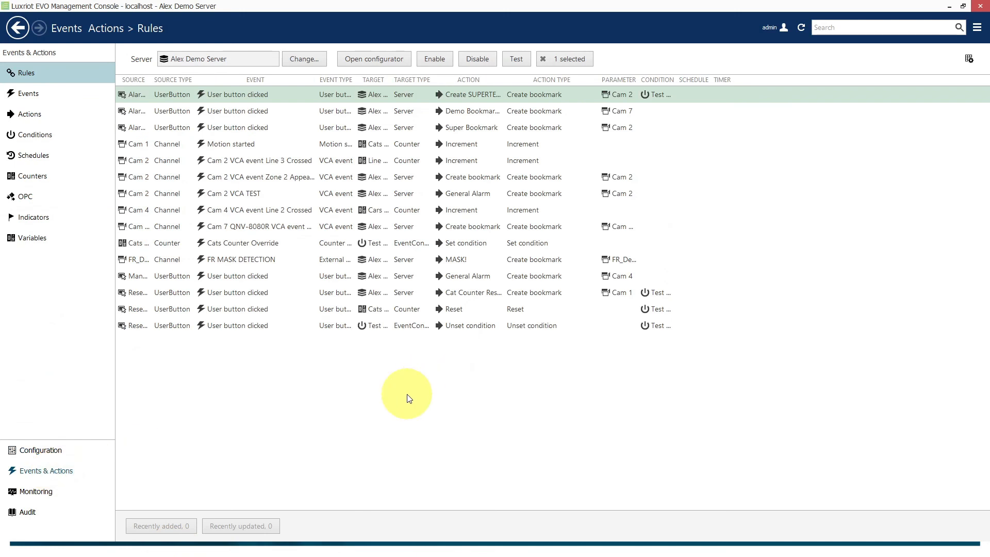
click(40, 110)
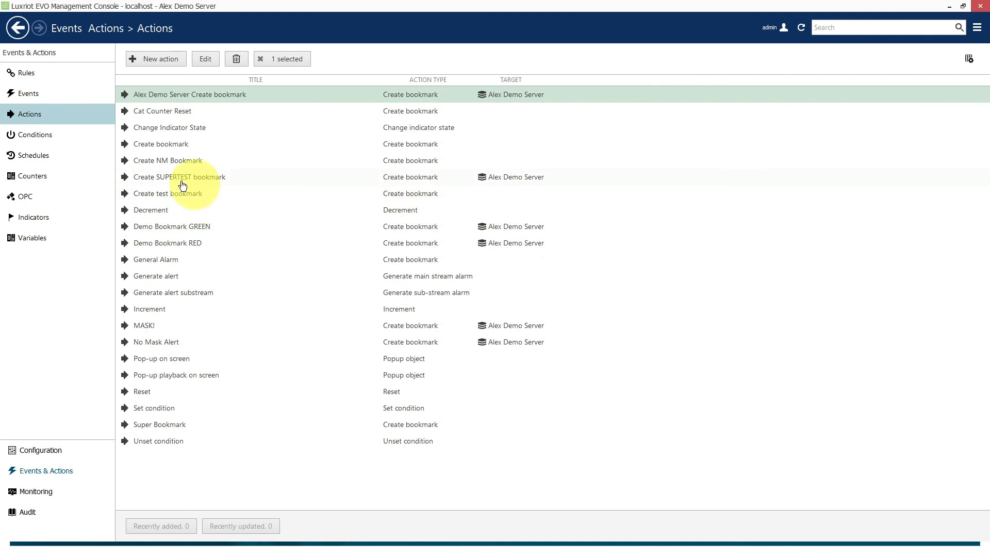
click(158, 61)
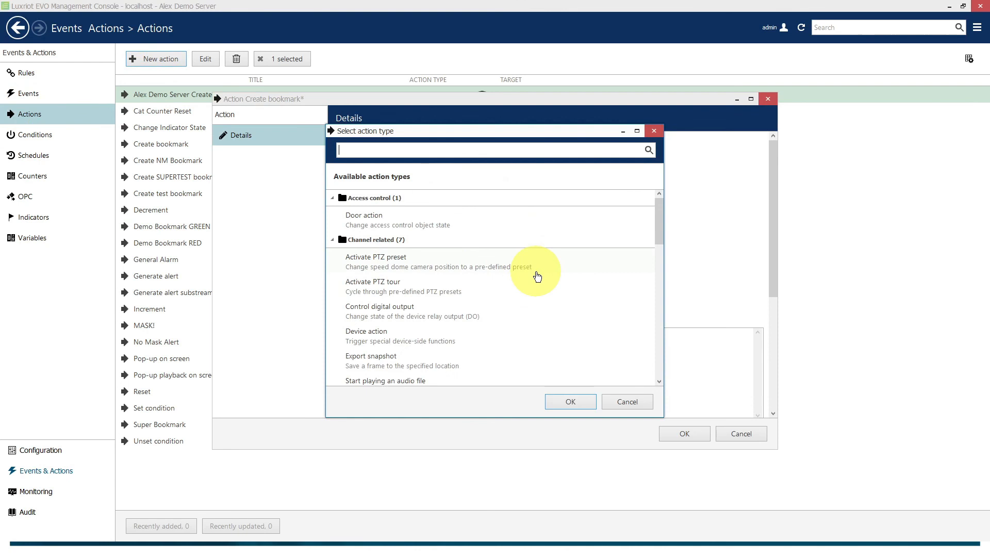
text(book)
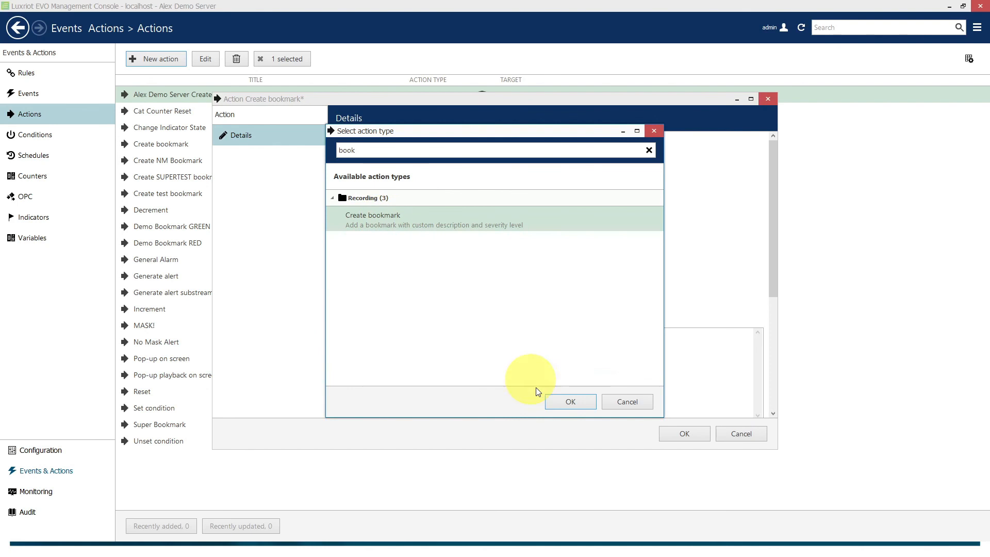
click(558, 403)
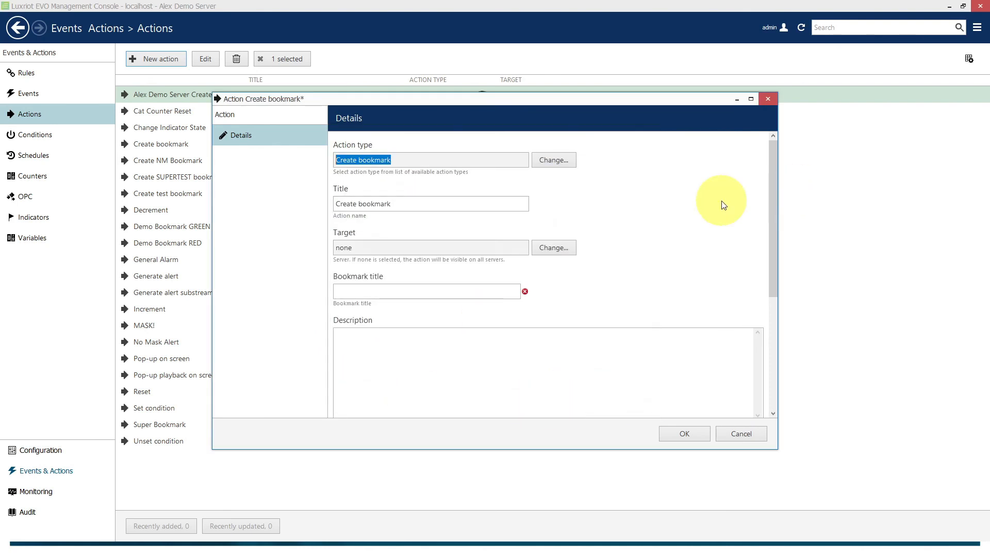
Title both the action and its bookmark "123 Go!" and set the action's target to Alex Demo Server
click(420, 205)
drag(398, 204, 182, 210)
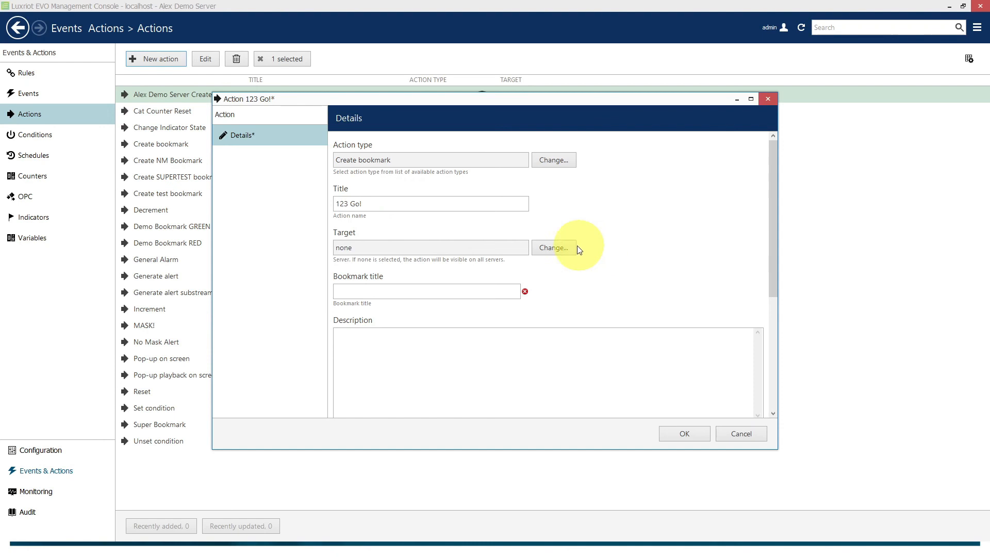
click(562, 247)
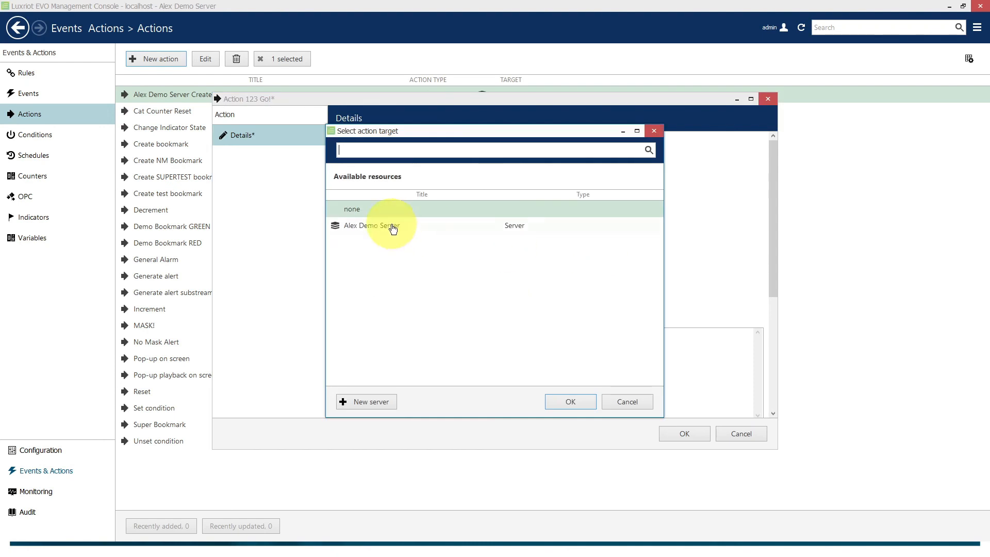
click(386, 226)
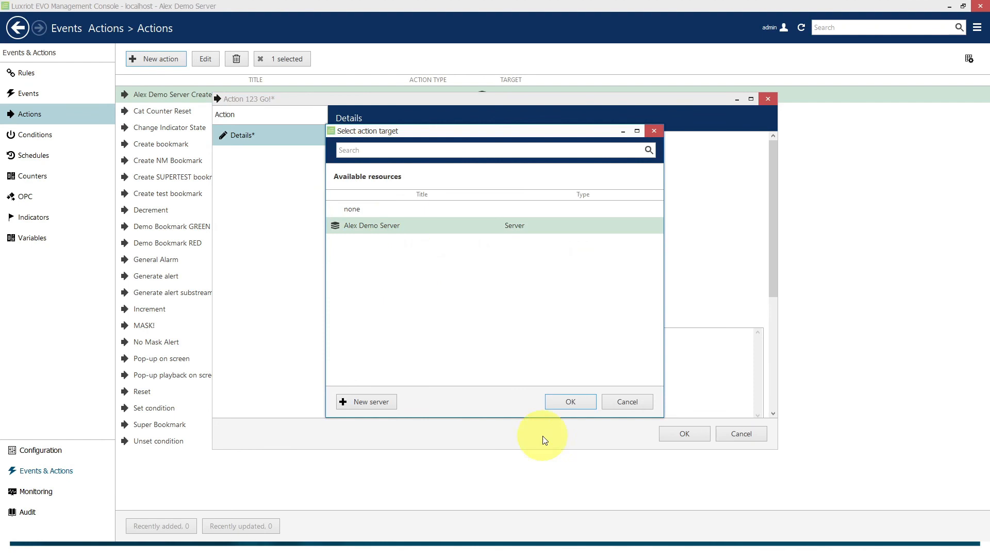
click(560, 401)
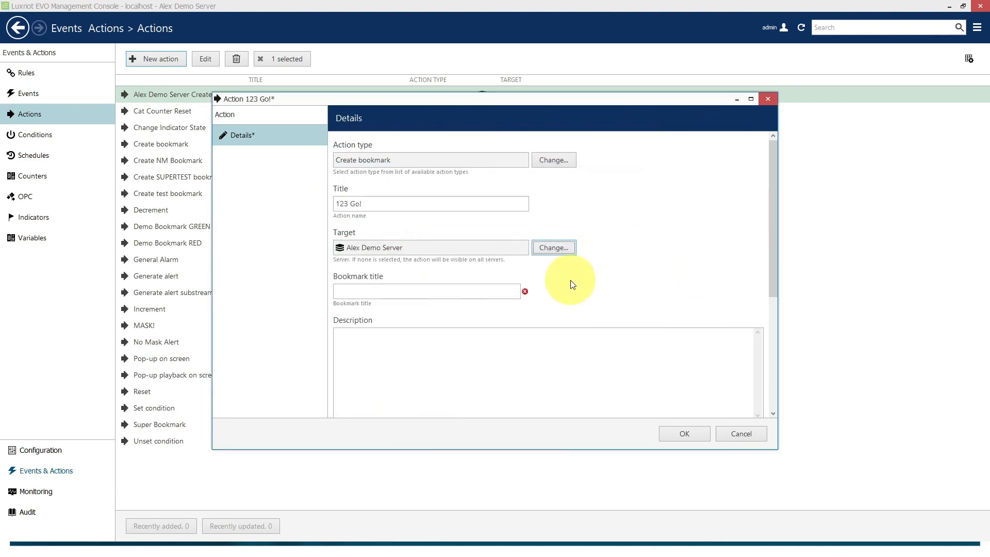
drag(367, 204, 274, 202)
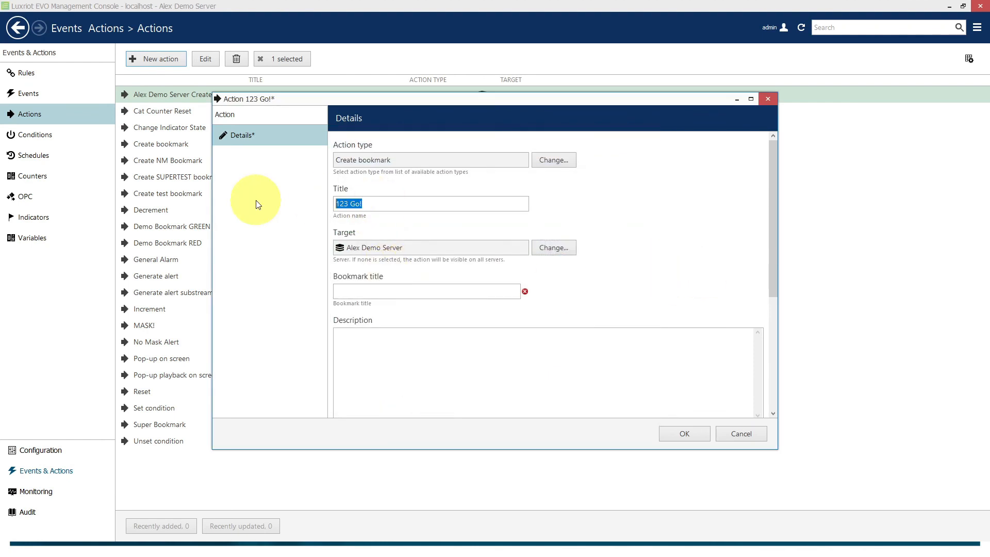
click(403, 290)
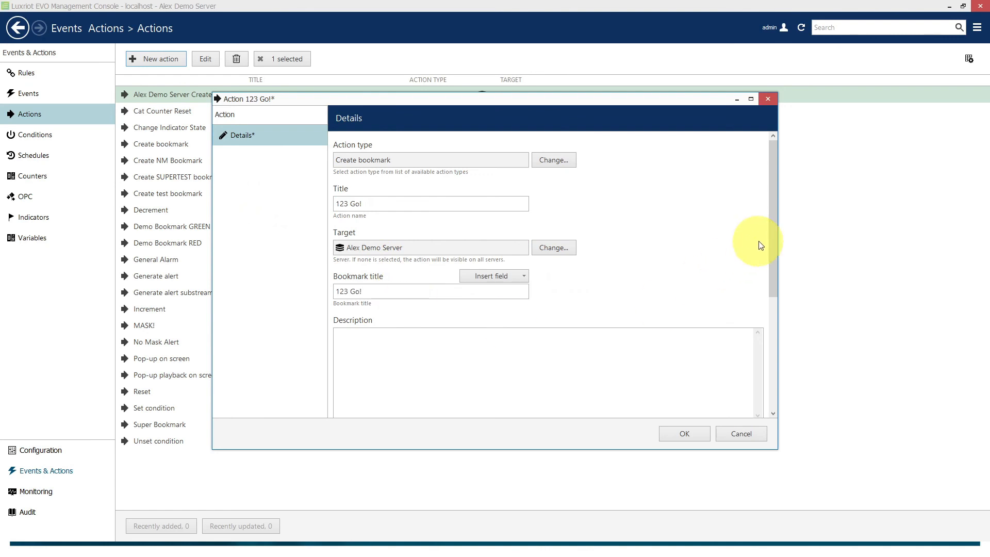
Fill the bookmark description with the fields {EVENT_SOURCE_ID}, {EVENT_SOURCE_TITLE} and {ACTION_TITLE}, followed by the line "Call the police!"
drag(770, 238, 773, 287)
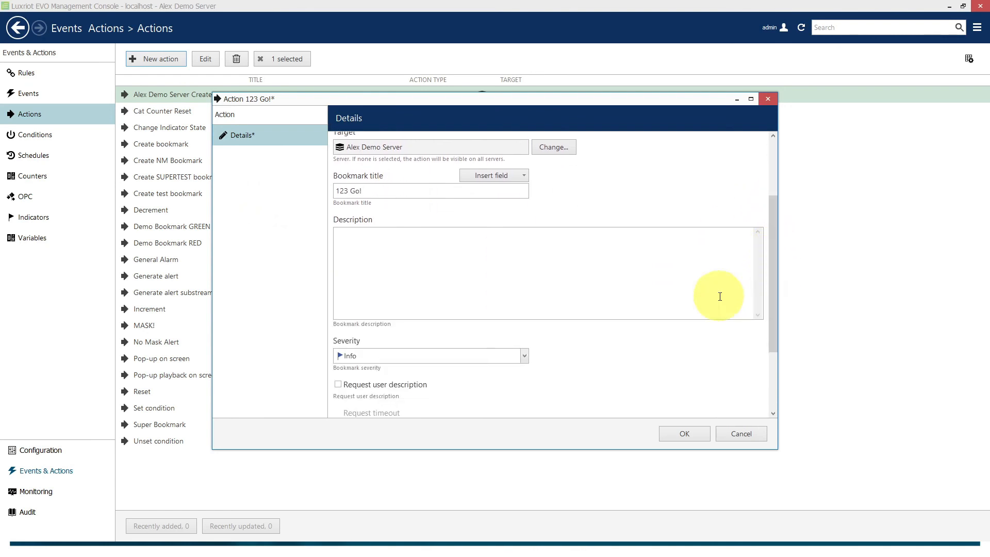
click(363, 285)
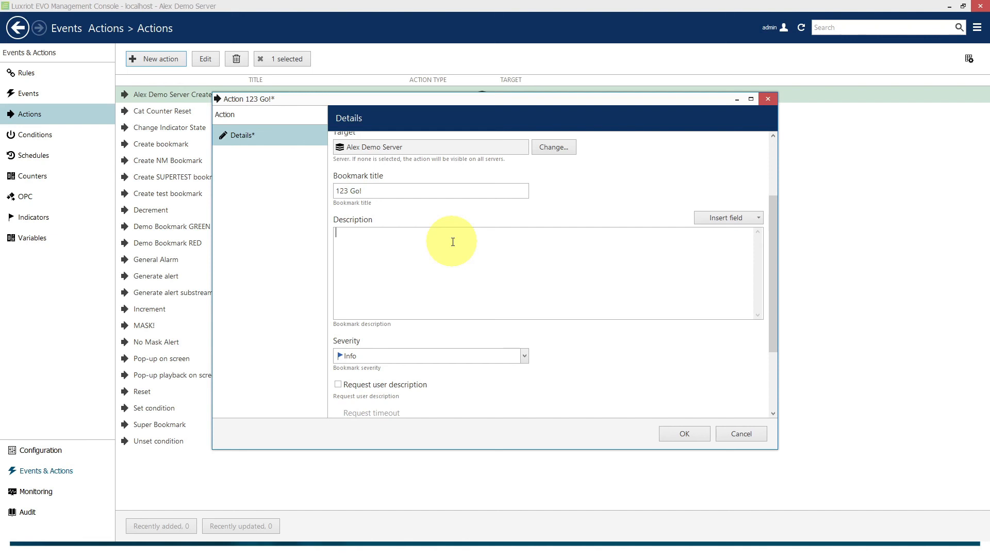
click(760, 219)
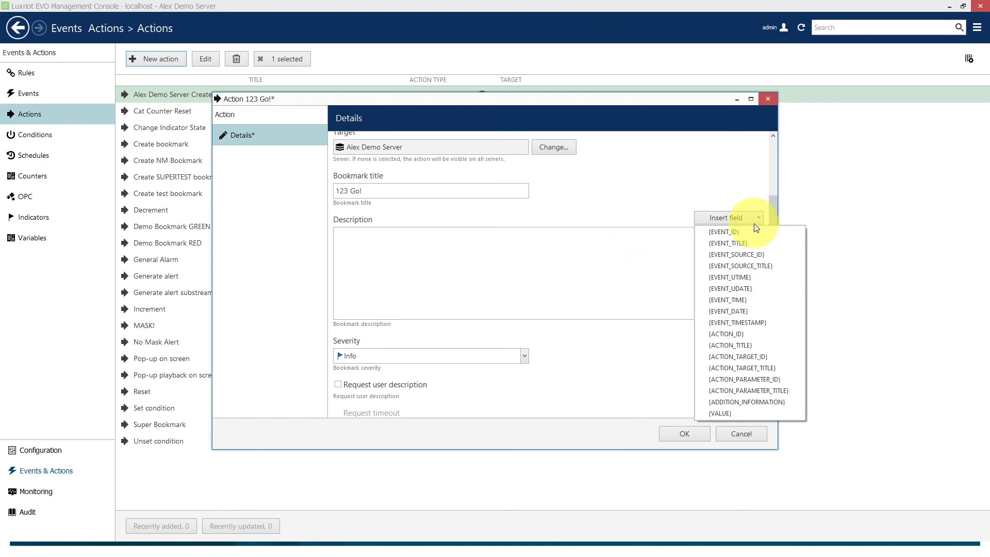
click(742, 253)
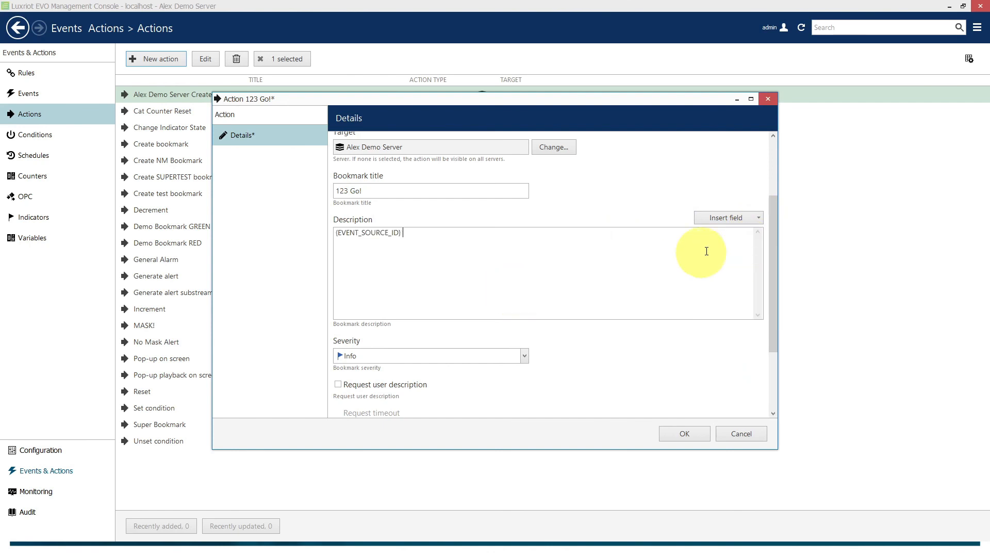
click(743, 221)
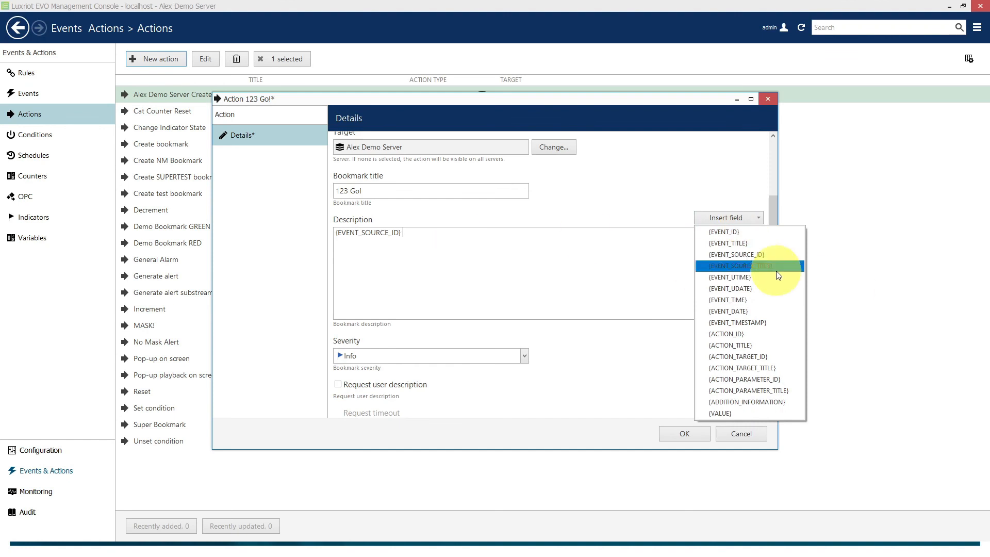
click(740, 266)
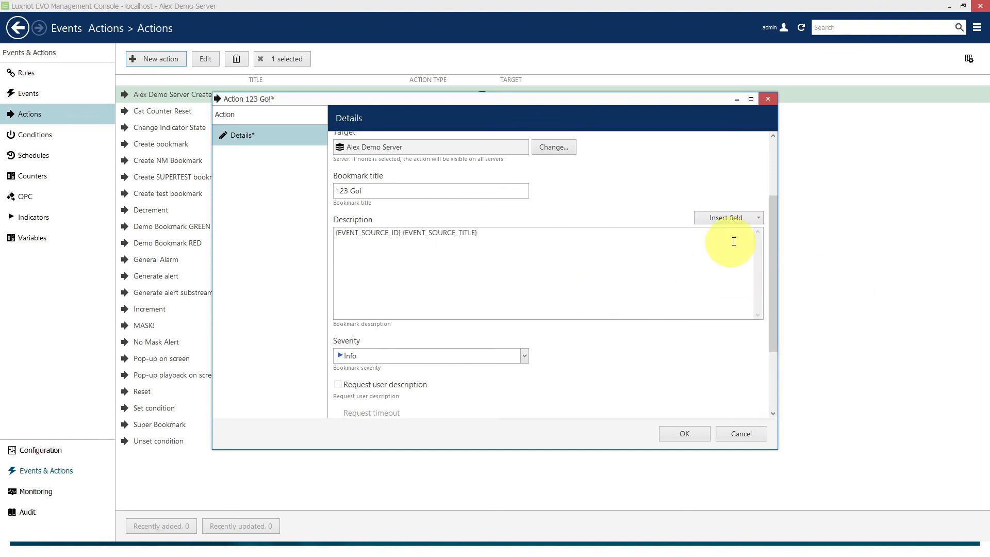
click(759, 218)
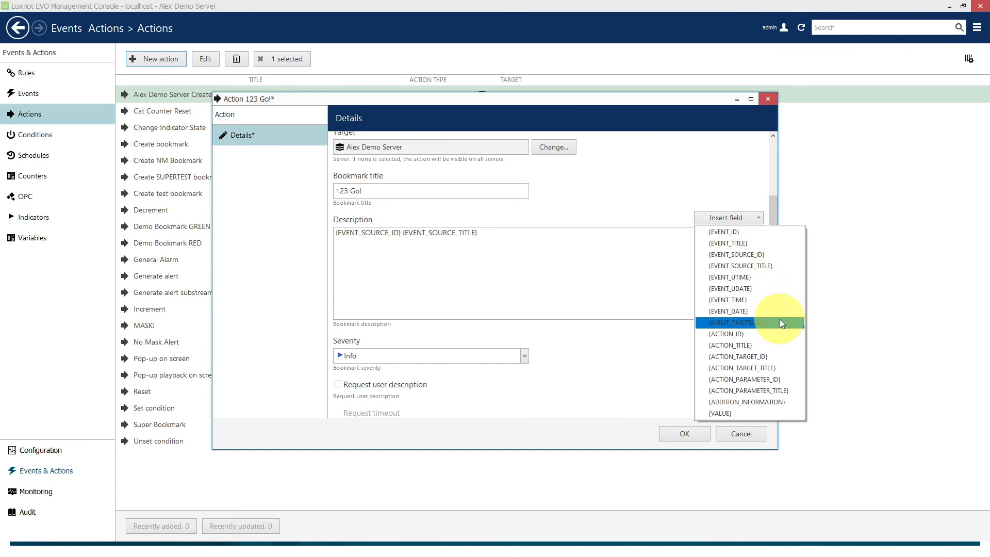
click(772, 344)
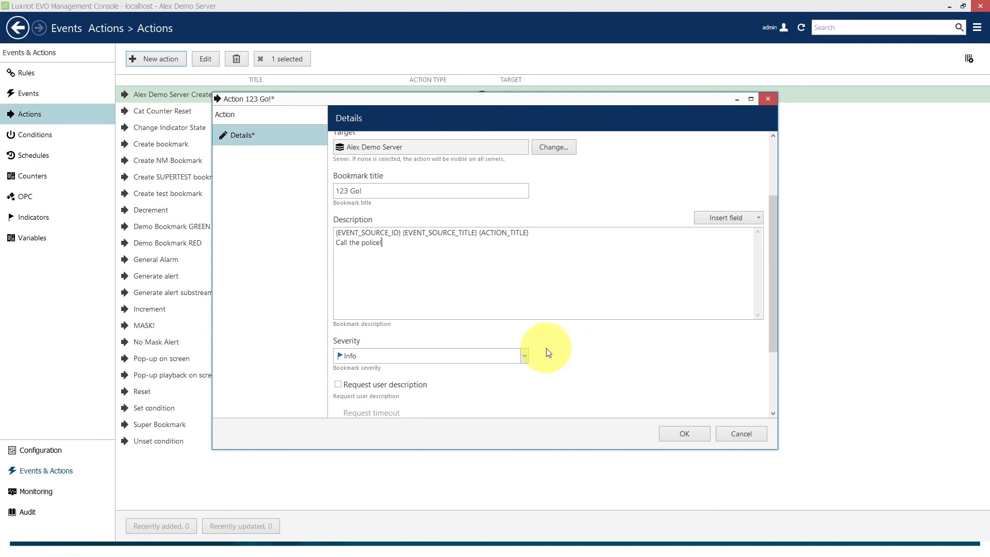
key(Tab)
Set the bookmark severity to Normal and enable the user description request with a timeout of 20 seconds
scroll(601, 355, down, 3)
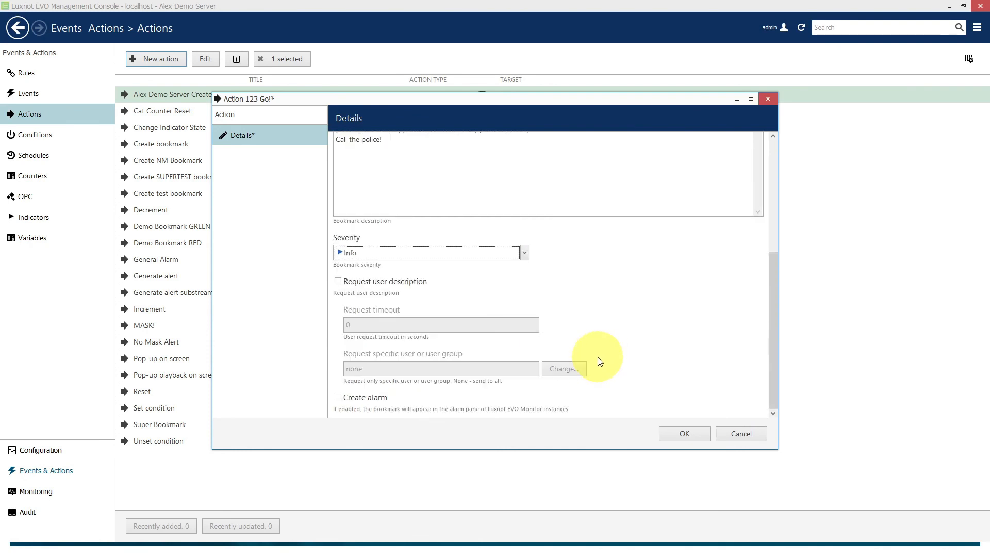
click(490, 253)
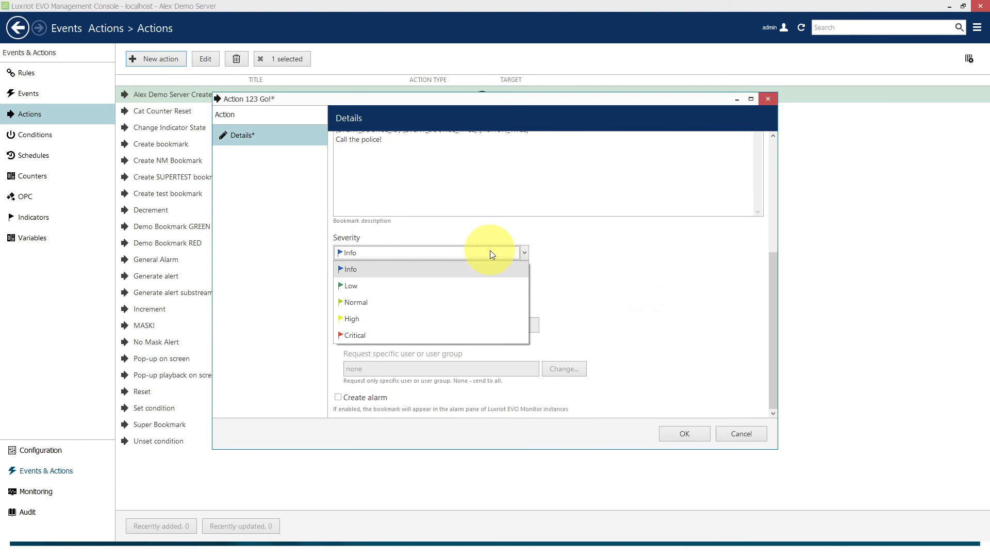
click(380, 302)
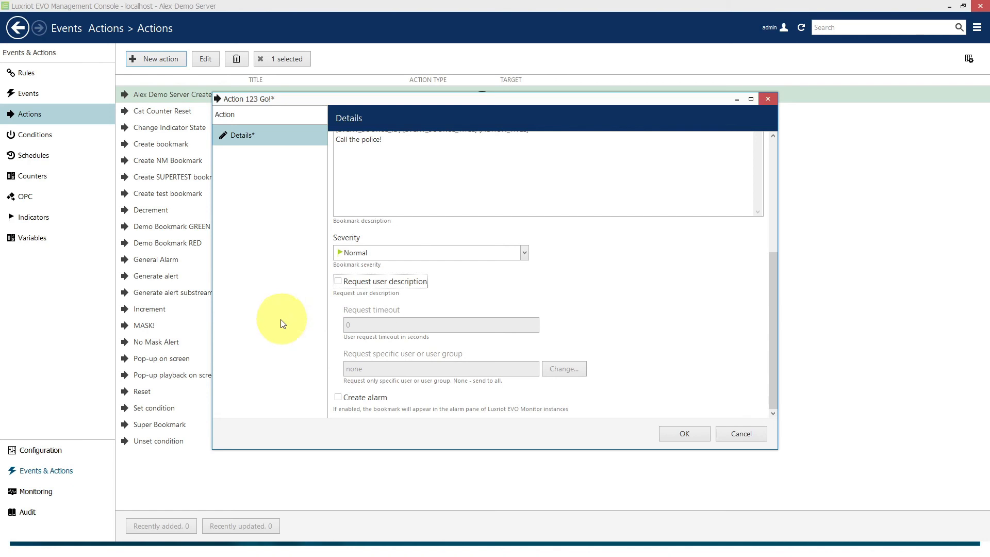
click(338, 280)
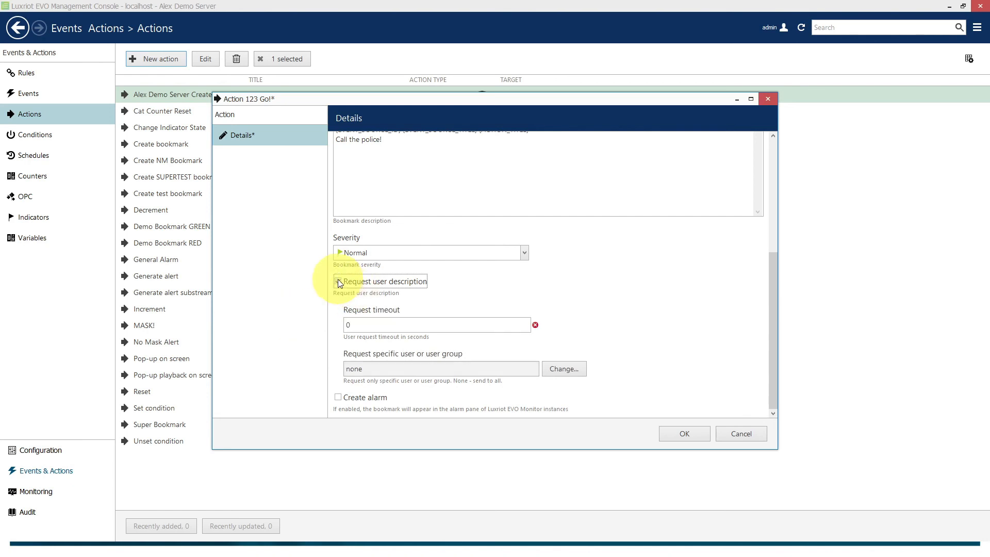
click(362, 327)
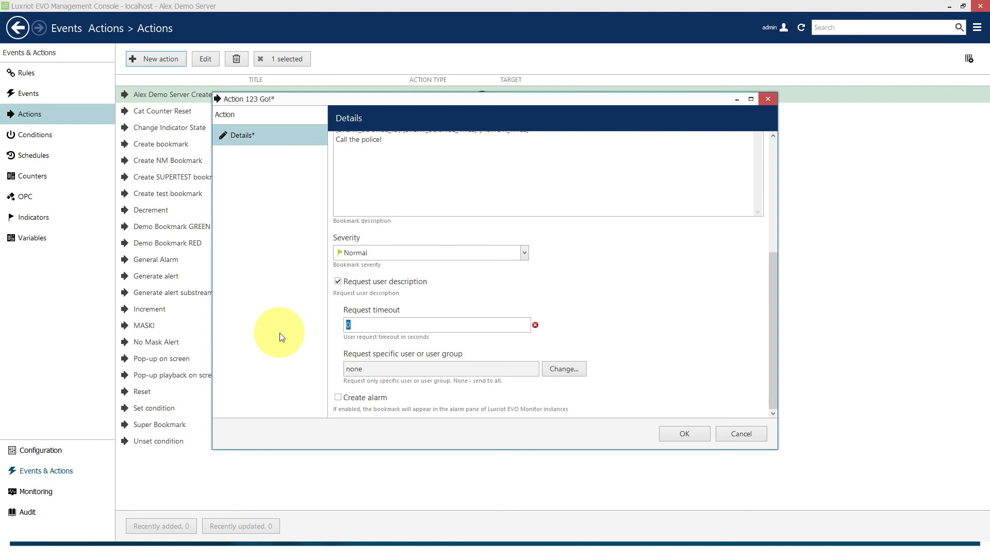
text(20)
key(Tab)
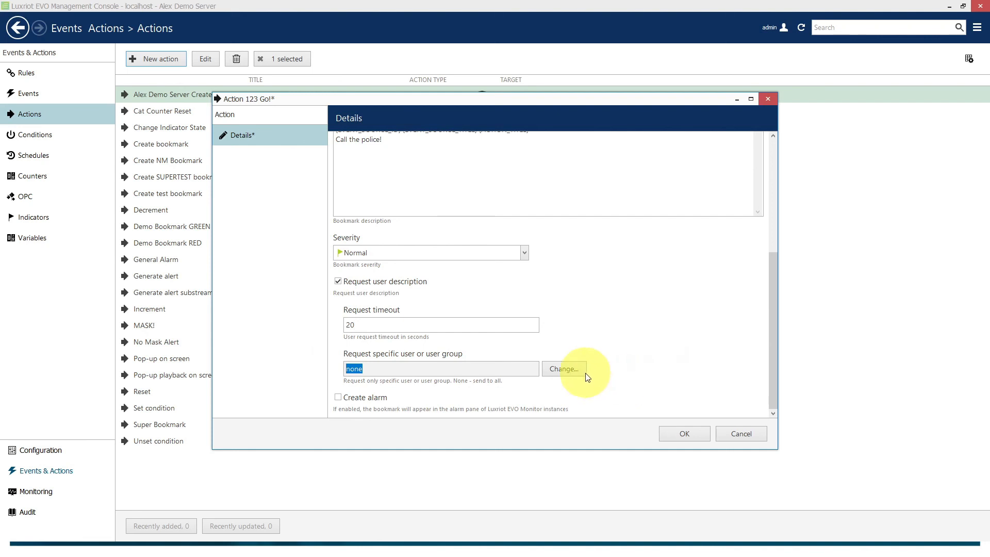
Enable alarm creation for the 123 Go! bookmark action, keeping the user request addressed to none, and save the action
click(567, 371)
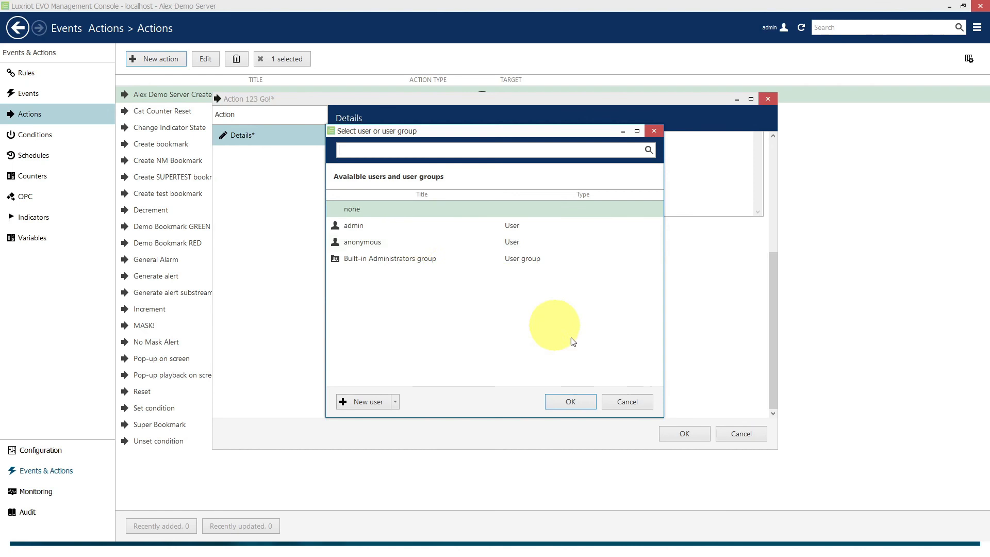
click(629, 402)
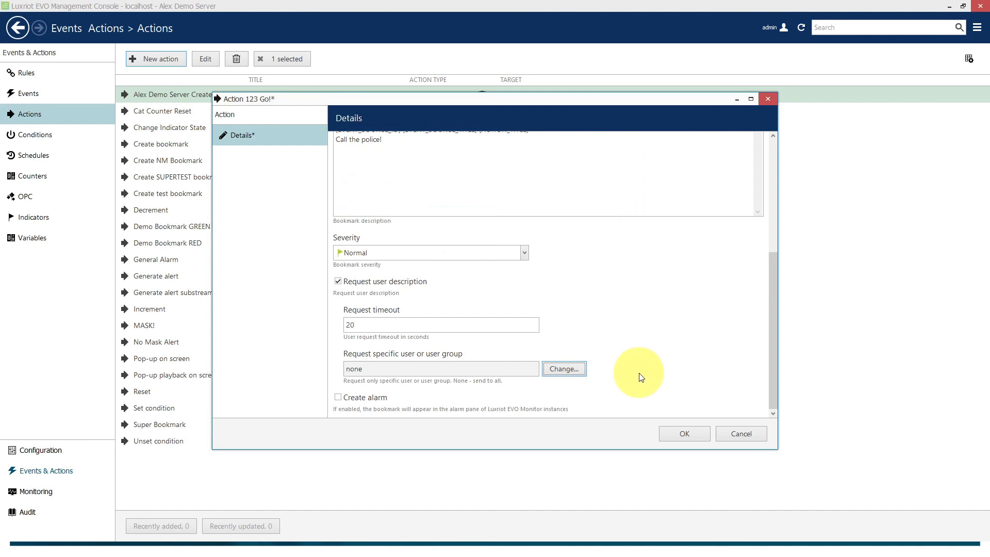
click(338, 397)
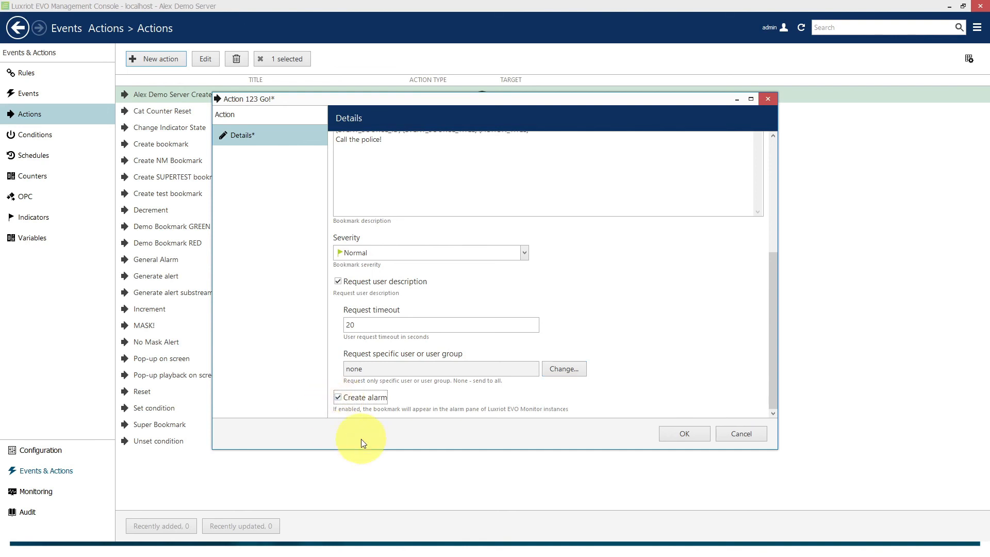
scroll(664, 347, up, 5)
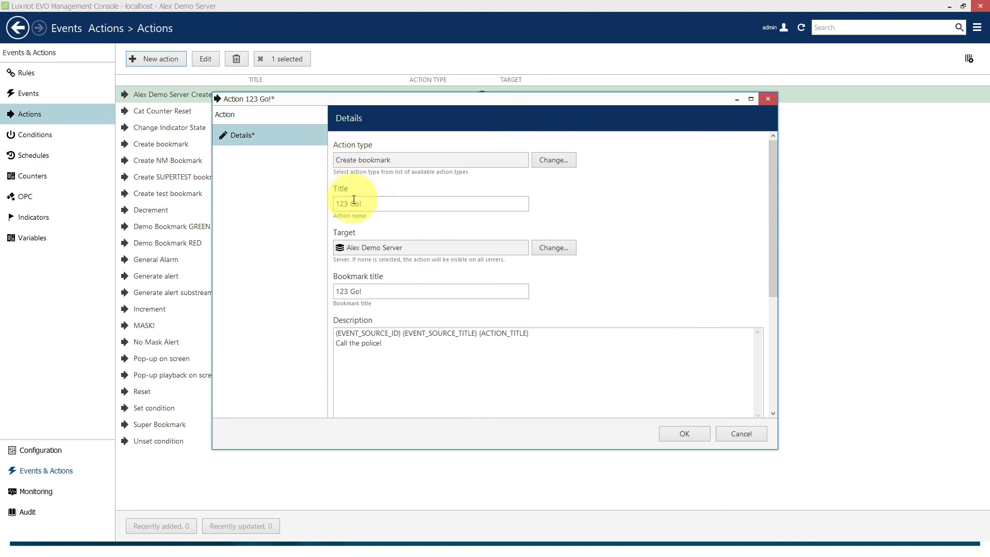
scroll(448, 362, down, 3)
scroll(448, 362, down, 2)
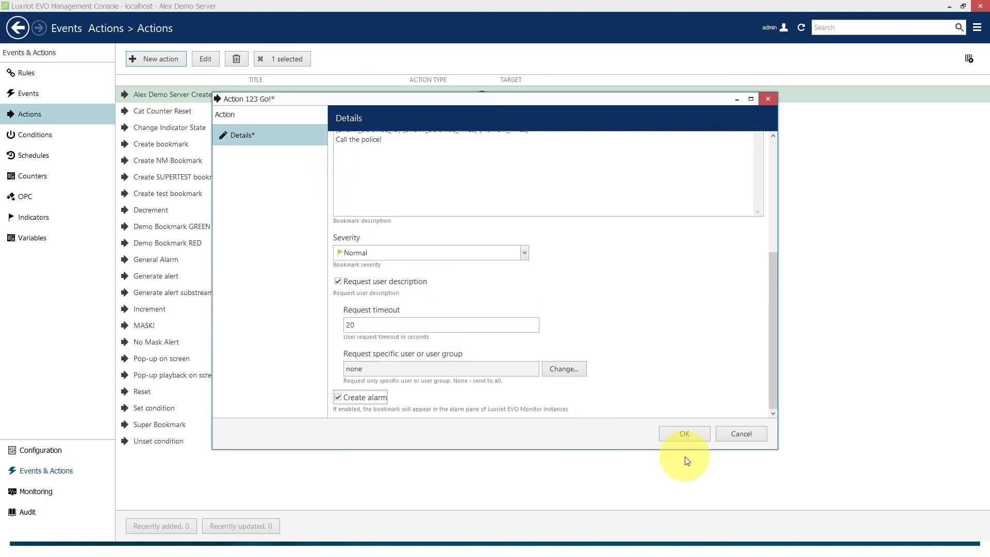
click(684, 434)
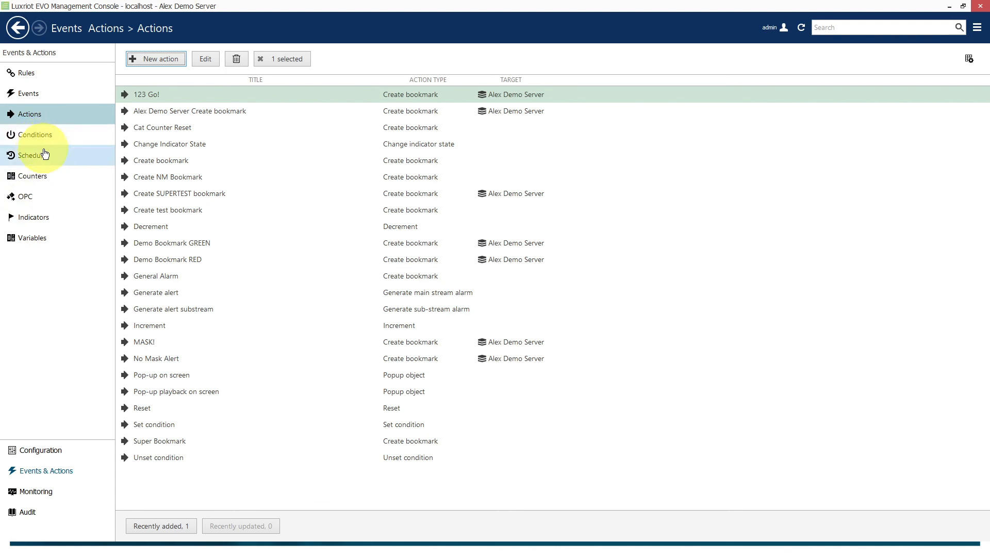
Open the events and actions configurator for the Alex Demo Server rules and collapse the events, rules and actions lists
click(44, 74)
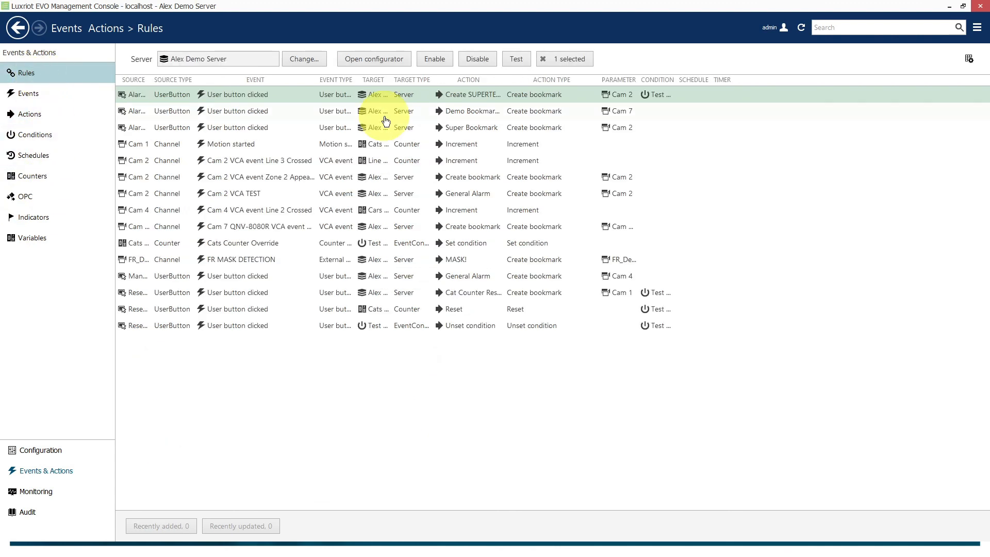
click(370, 59)
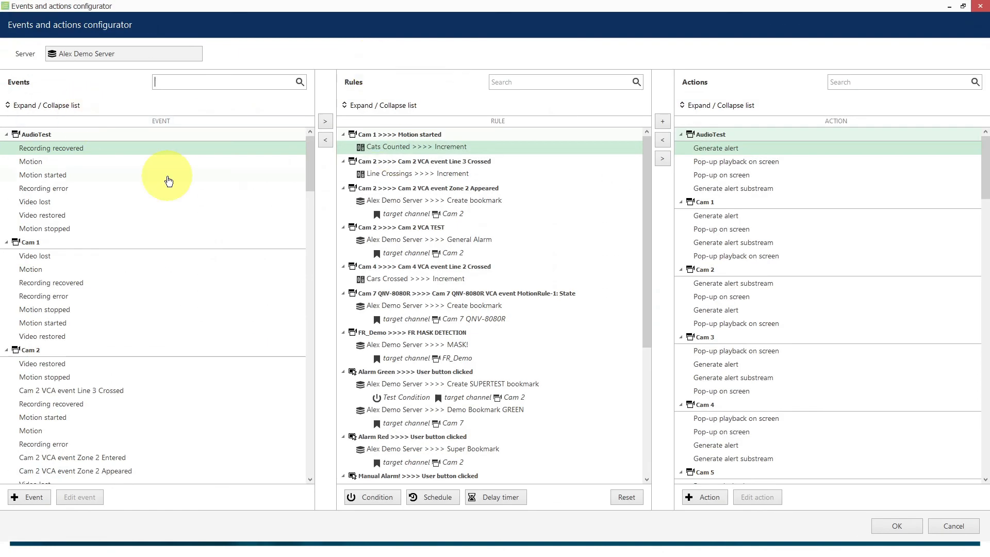
click(41, 107)
click(412, 105)
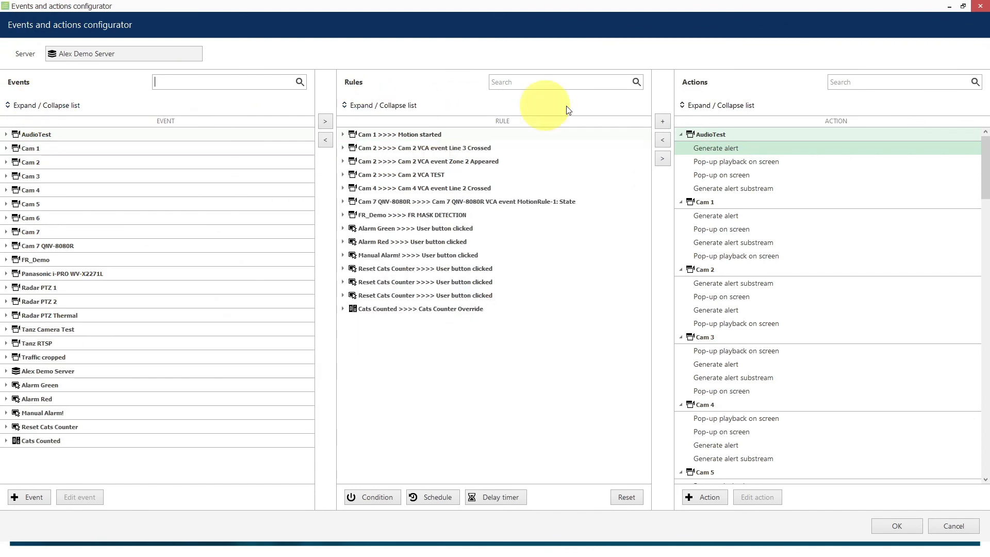
click(698, 106)
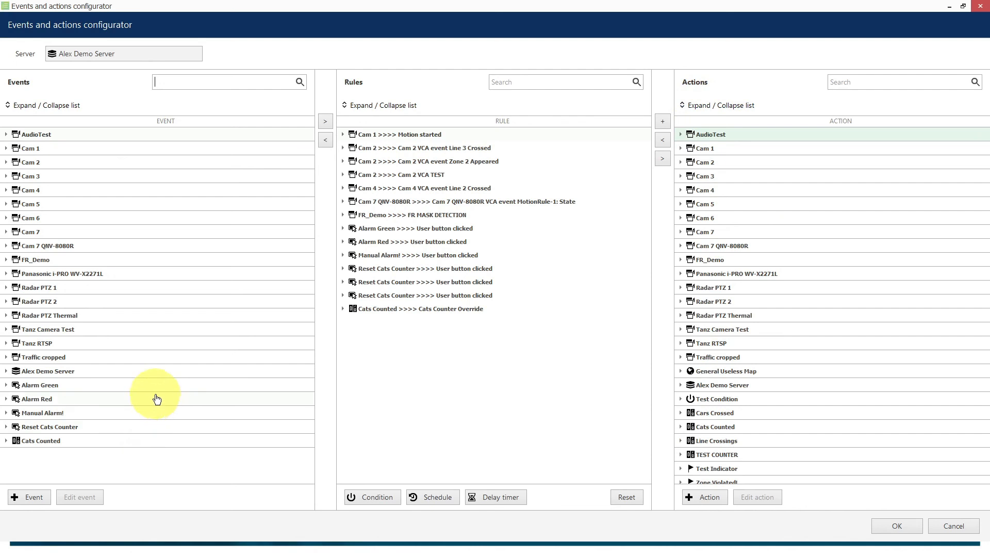
In the Manual Alarm! user button rule, add Alex Demo Server's 123 Go! action and remove the General Alarm action
click(56, 417)
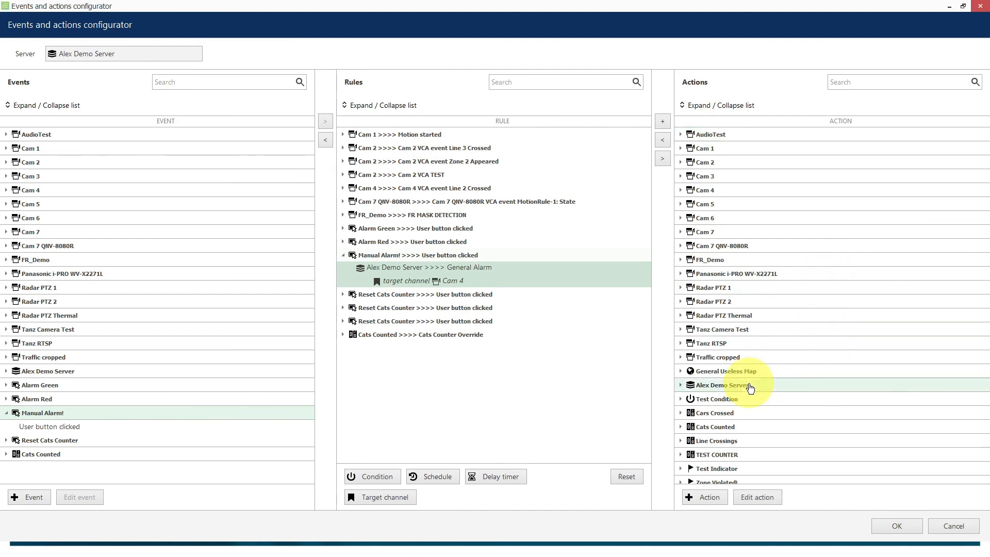
click(680, 386)
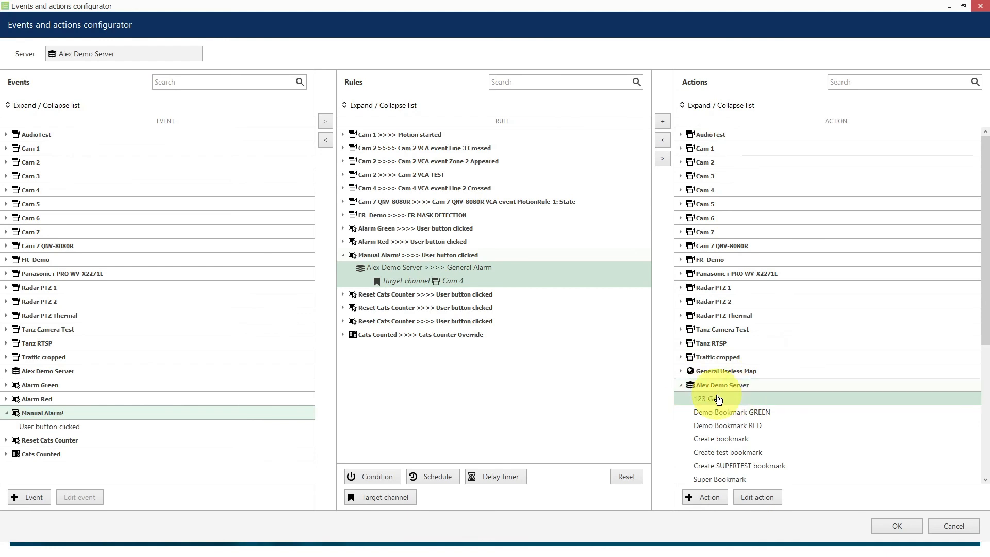
double_click(703, 398)
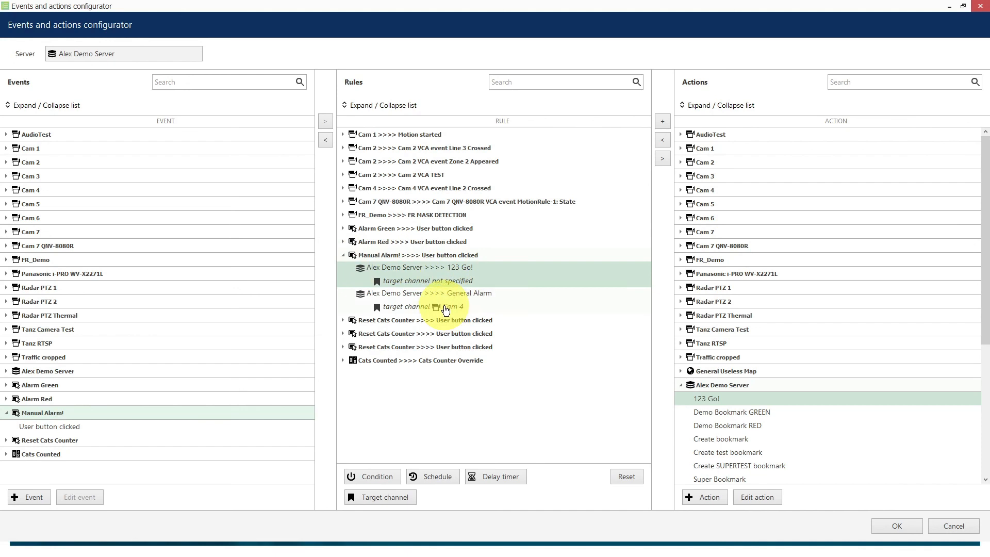
click(443, 309)
click(661, 159)
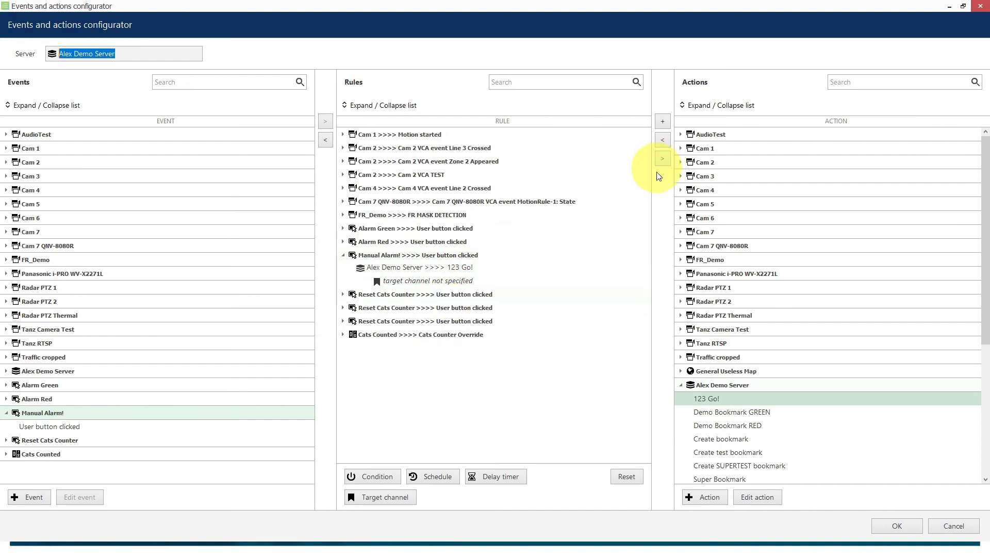
Set Cam 1 as the target channel of the rule's 123 Go! action and save the rule configuration
click(518, 279)
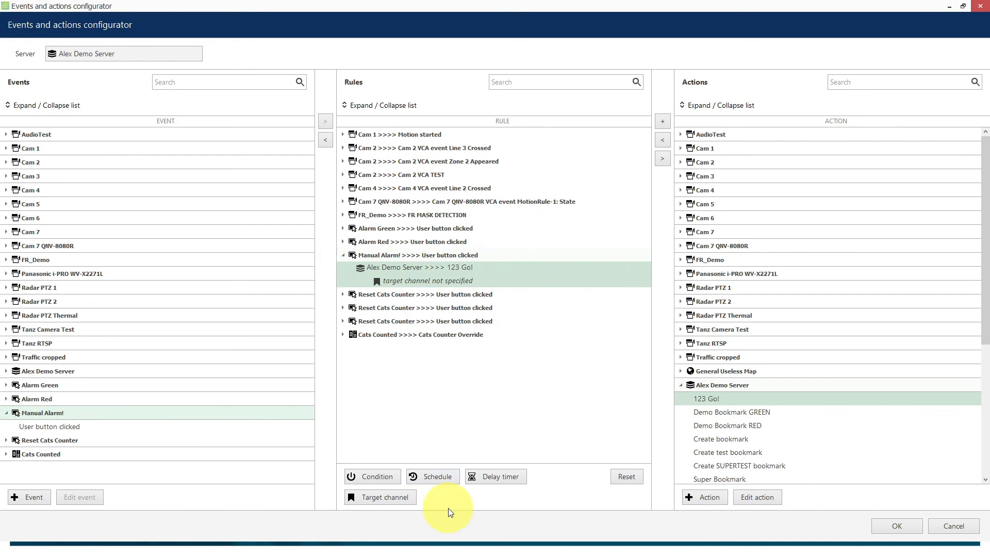
click(393, 499)
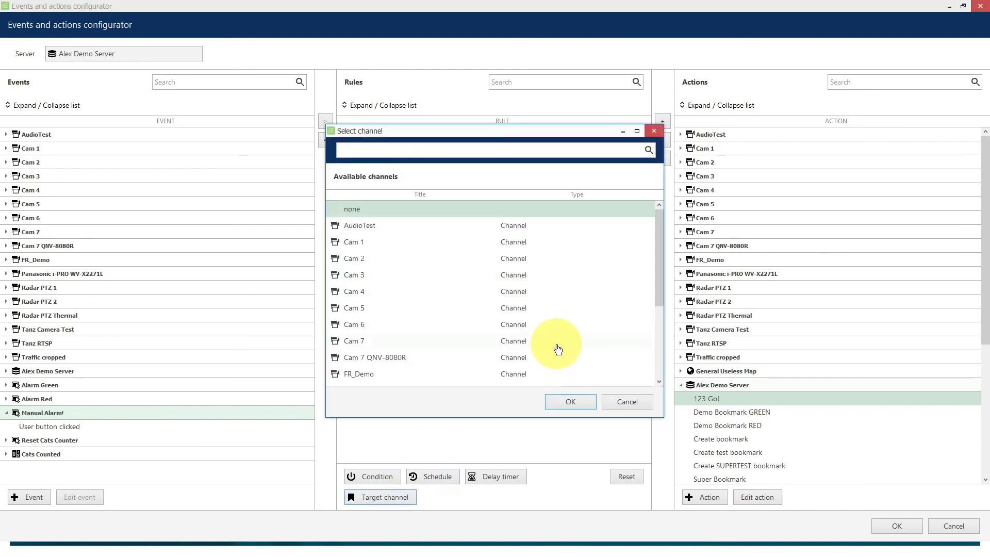
click(353, 247)
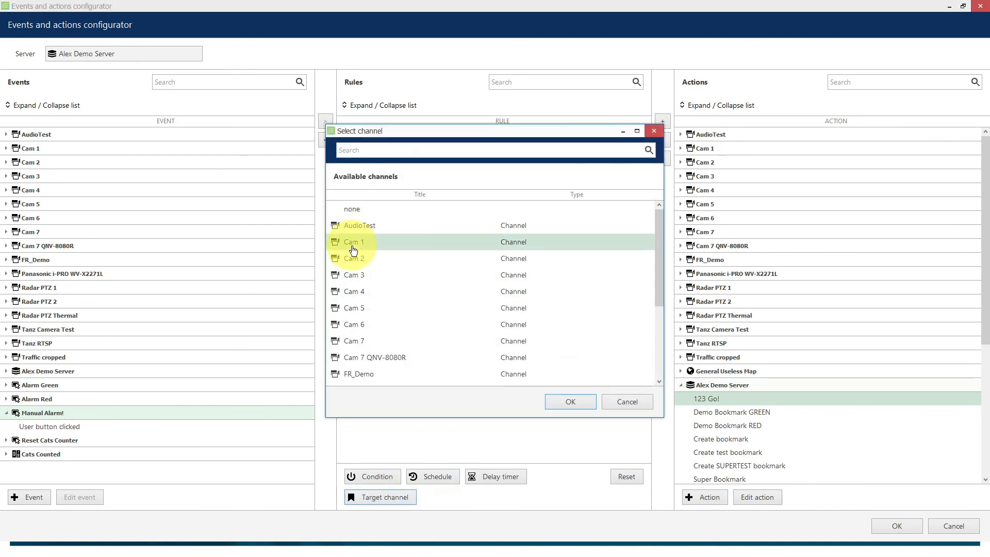
click(570, 403)
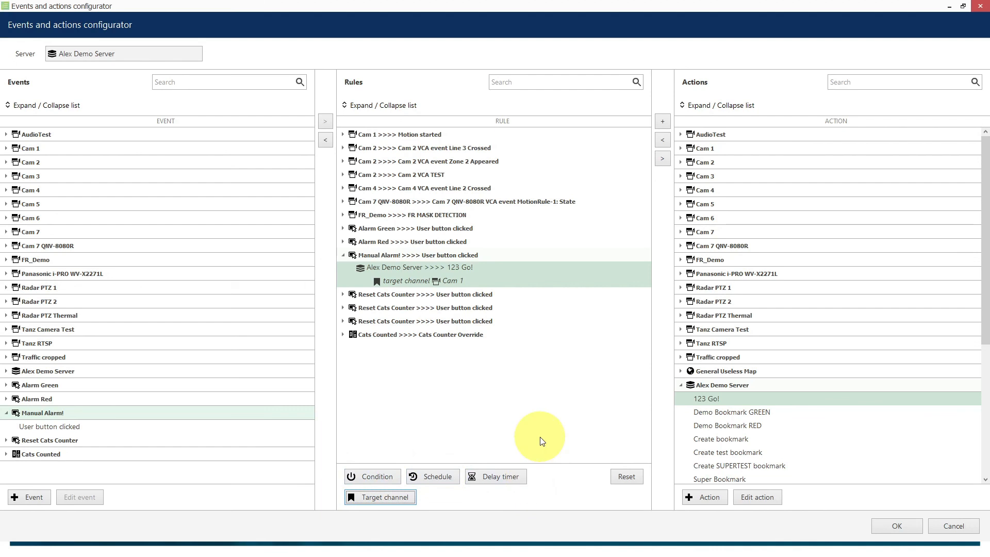
click(898, 527)
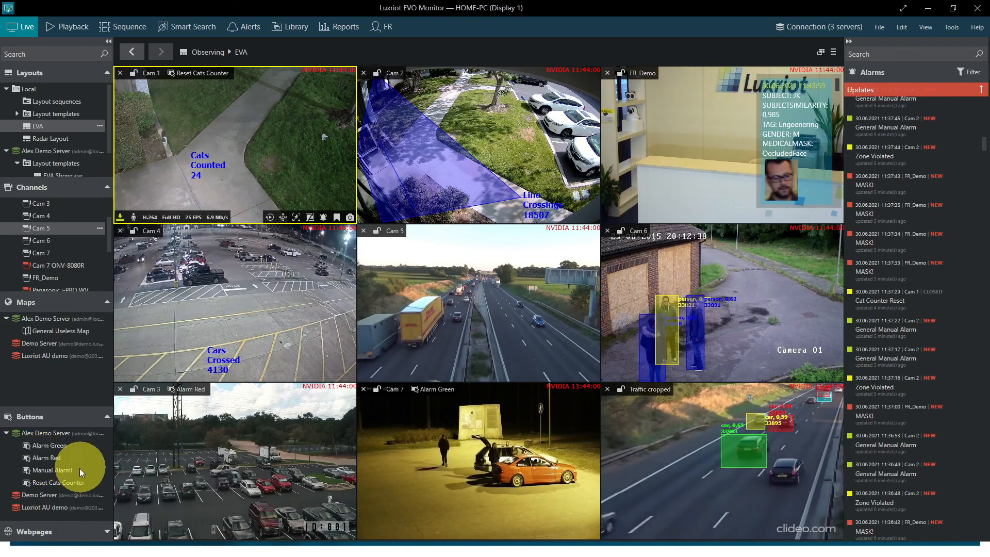
In Luxriot EVO Monitor, place the Manual Alarm! button on the Cam 4 view and trigger it, saving a short comment
drag(46, 470, 219, 301)
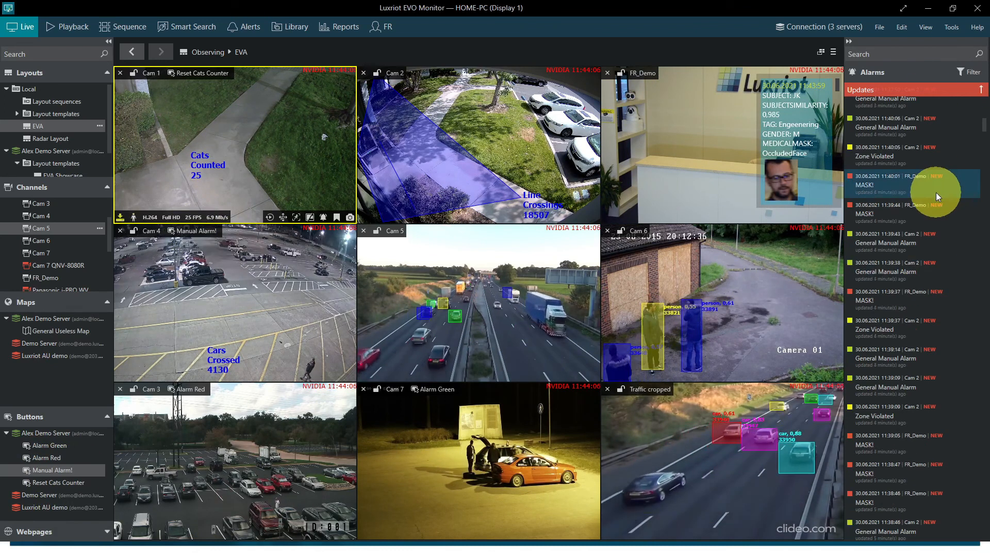
scroll(934, 194, up, 15)
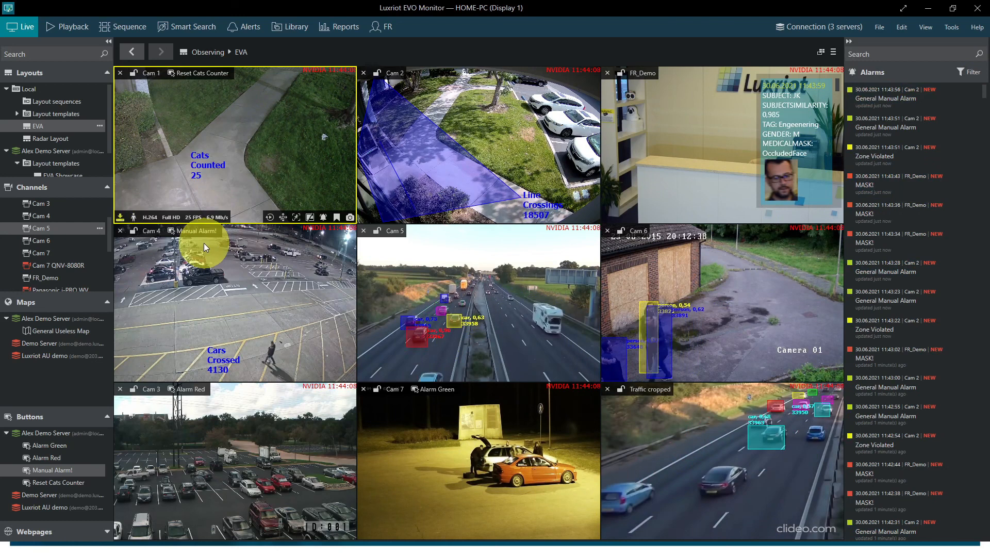
click(195, 232)
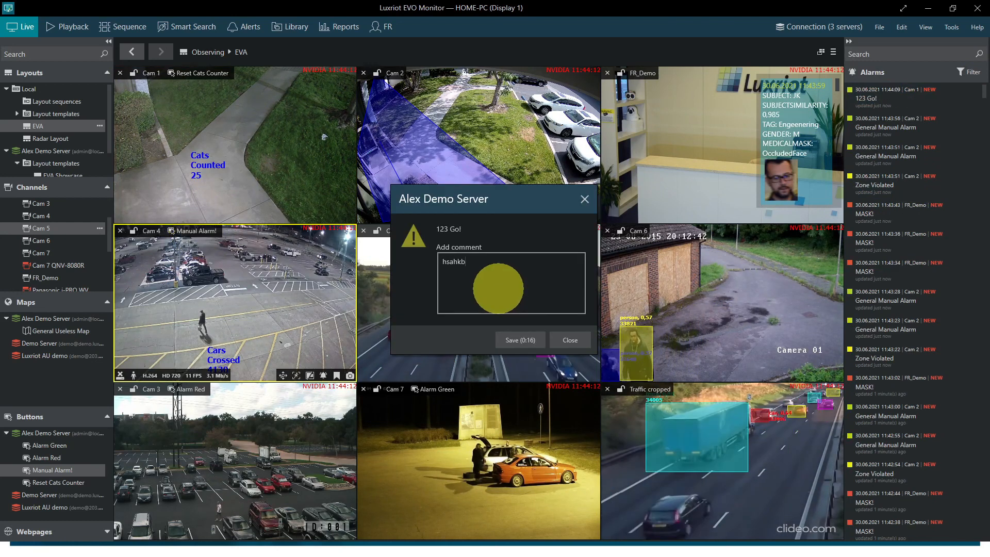
click(521, 341)
Open the 123 Go! alarm's details and add the comment "Police is on their way"
click(898, 98)
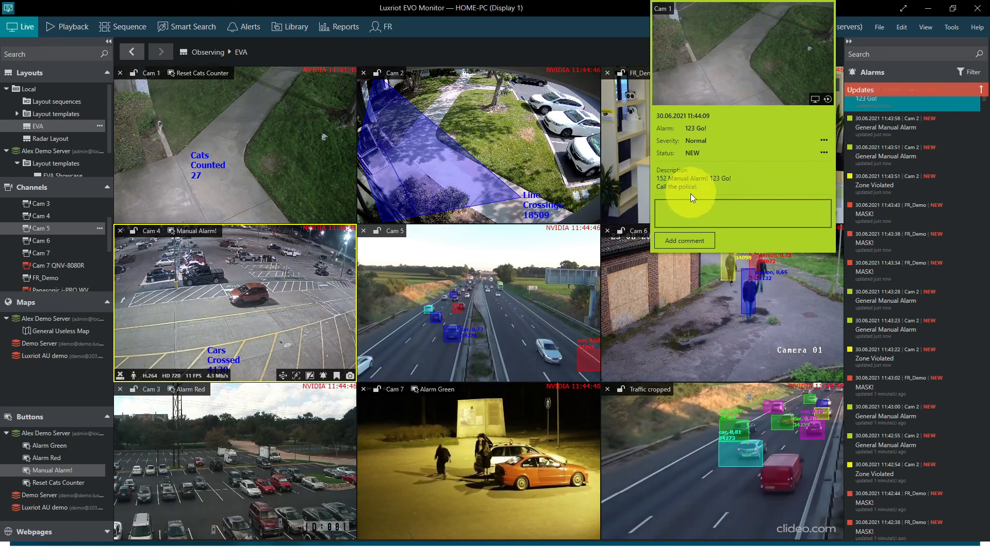
click(682, 208)
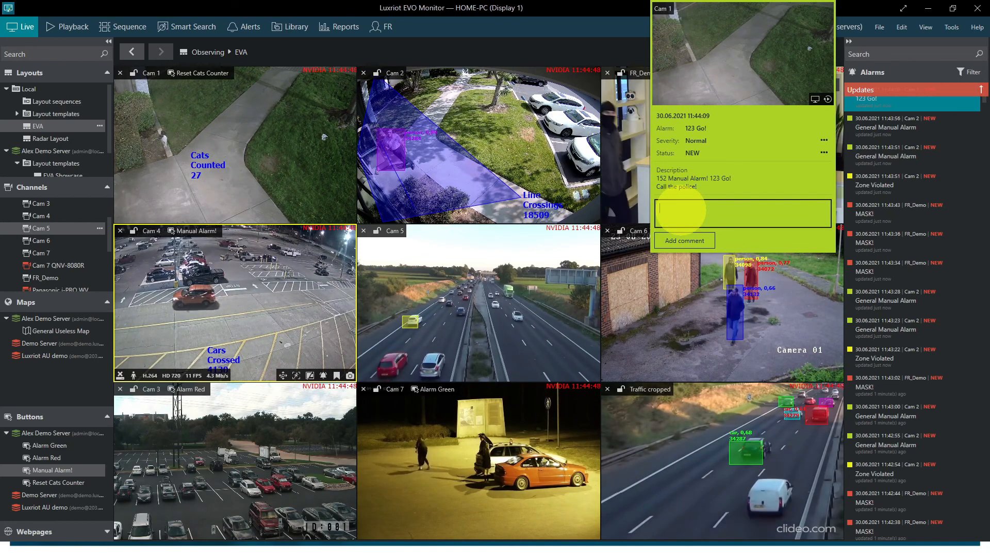
text(No)
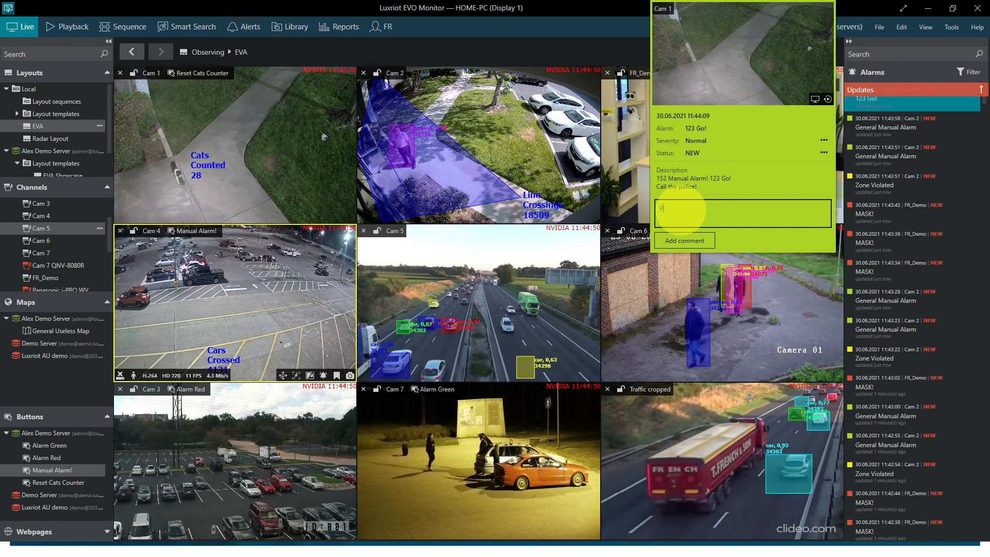
text(lice)
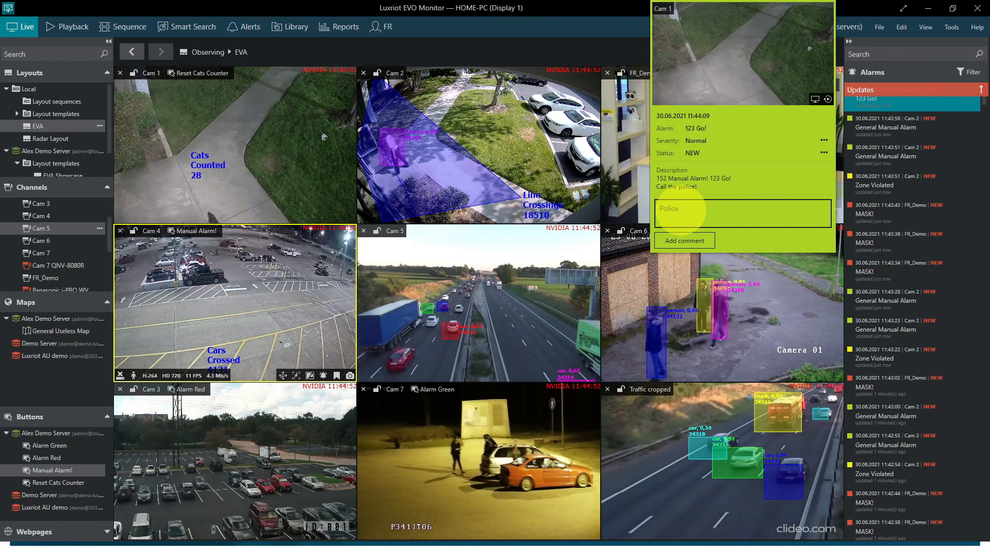
text( is on)
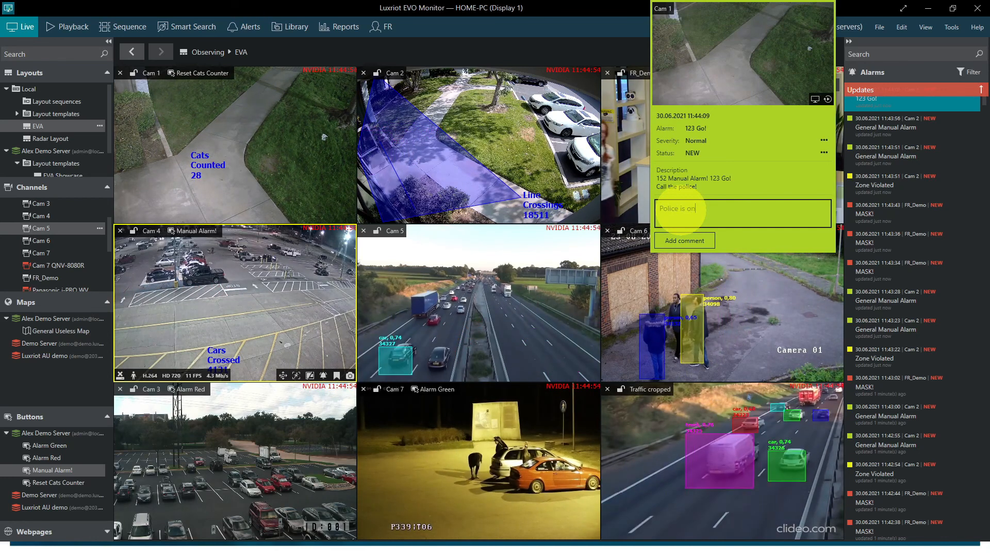
text( their wa)
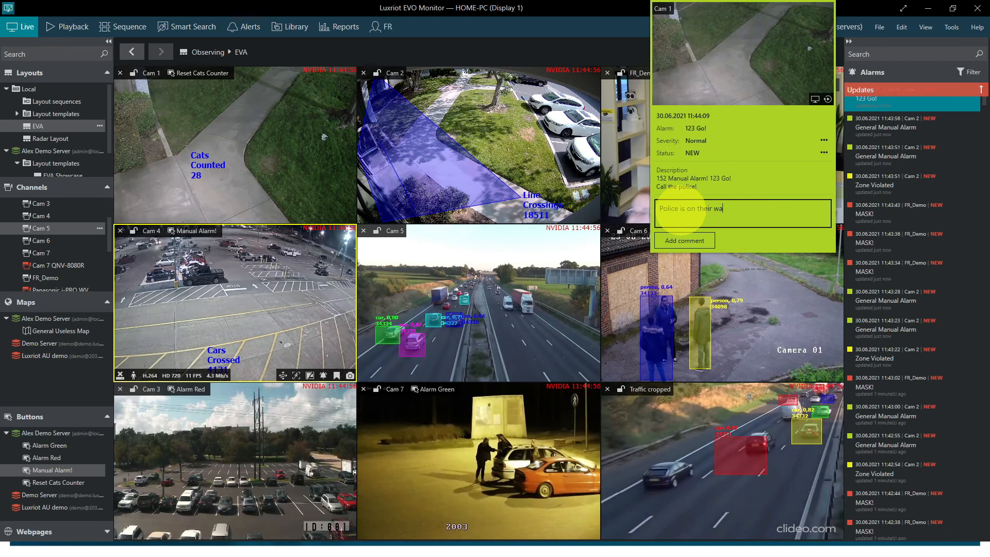
text(y)
click(684, 240)
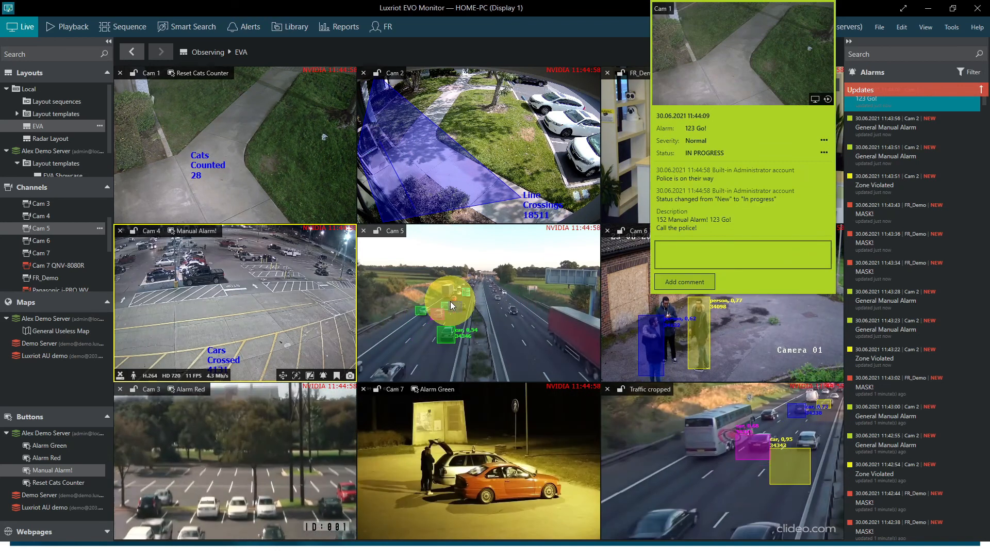
Set the 123 Go! alarm's status to CLOSED and load the updates in the alarm list
click(825, 151)
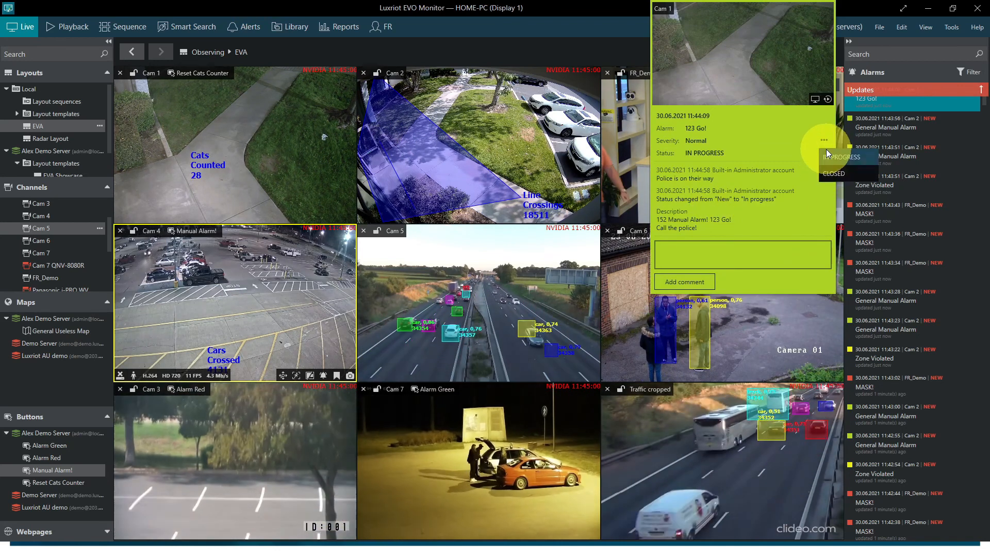
click(834, 173)
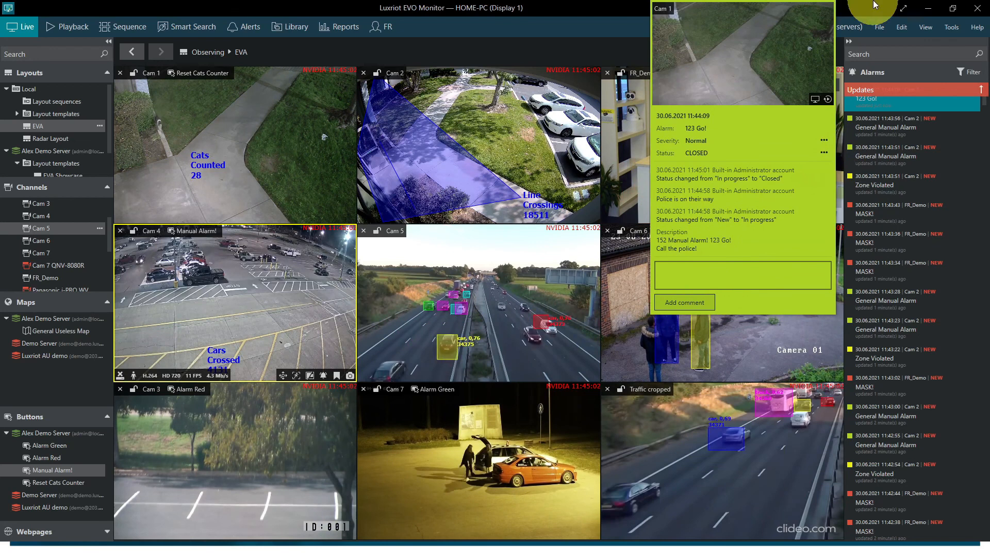
click(911, 103)
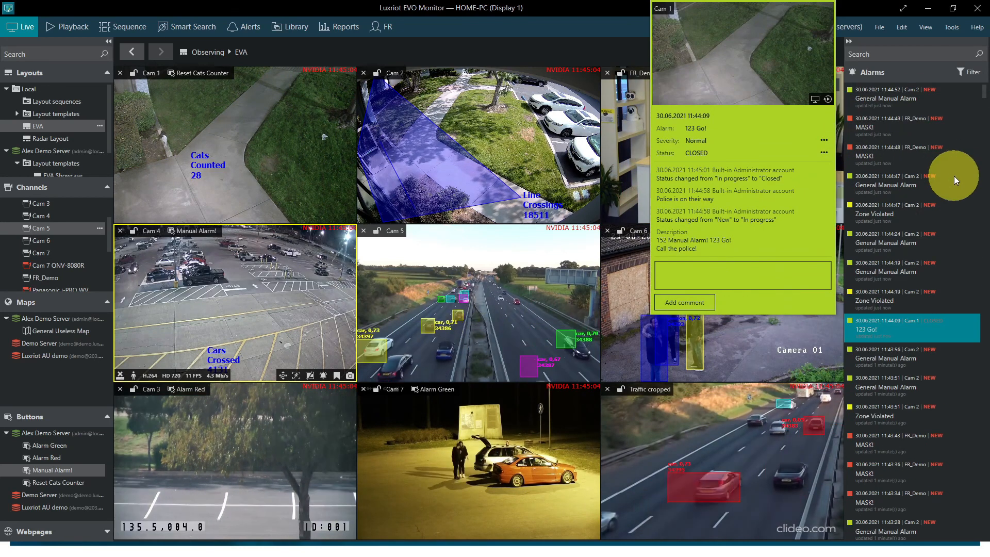
click(920, 73)
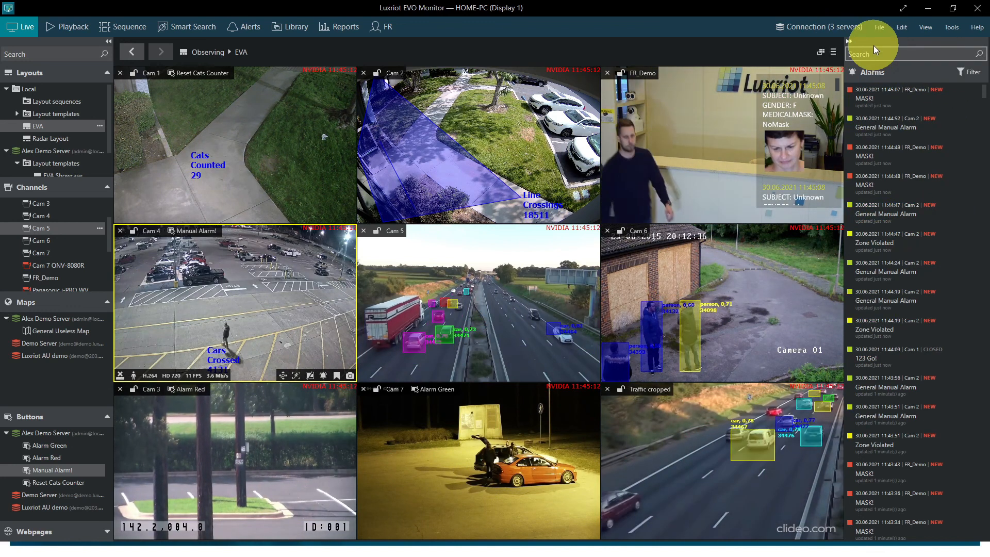
Search the alarm list for "Go" and for "Cat", clearing the search text after each
click(873, 47)
text(Go)
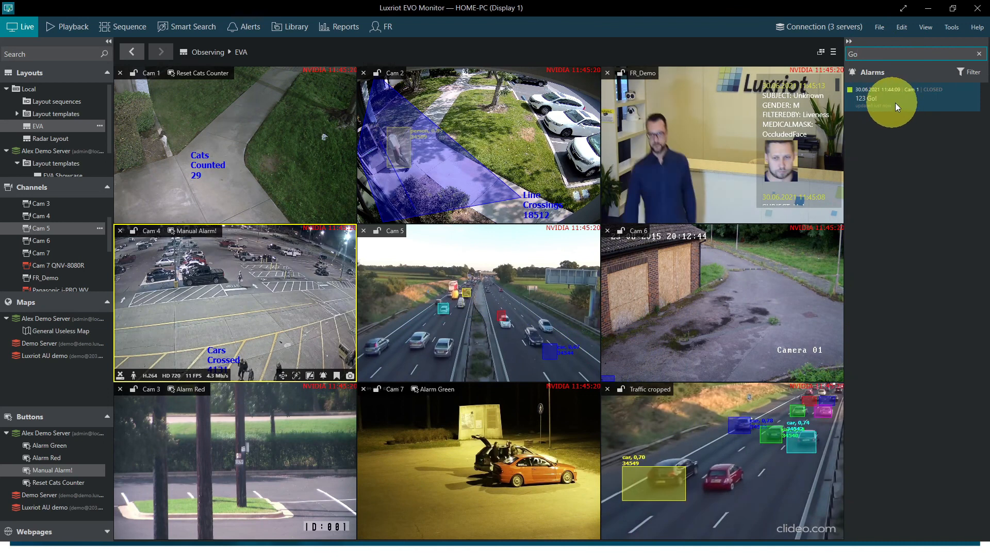
key(BackSpace)
key(BackSpace)
text(Ca)
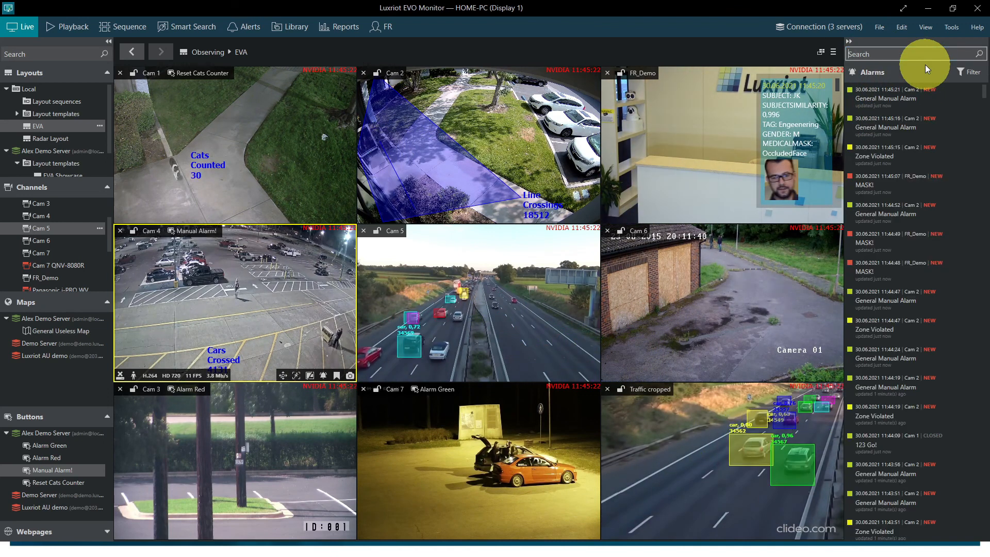
text(t)
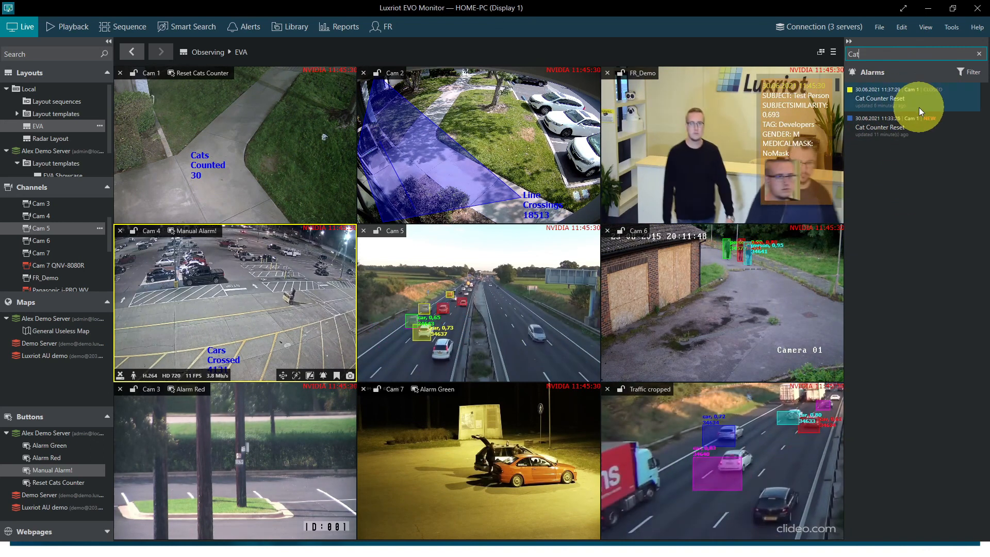
key(BackSpace)
key(BackSpace)
key(BackSpace)
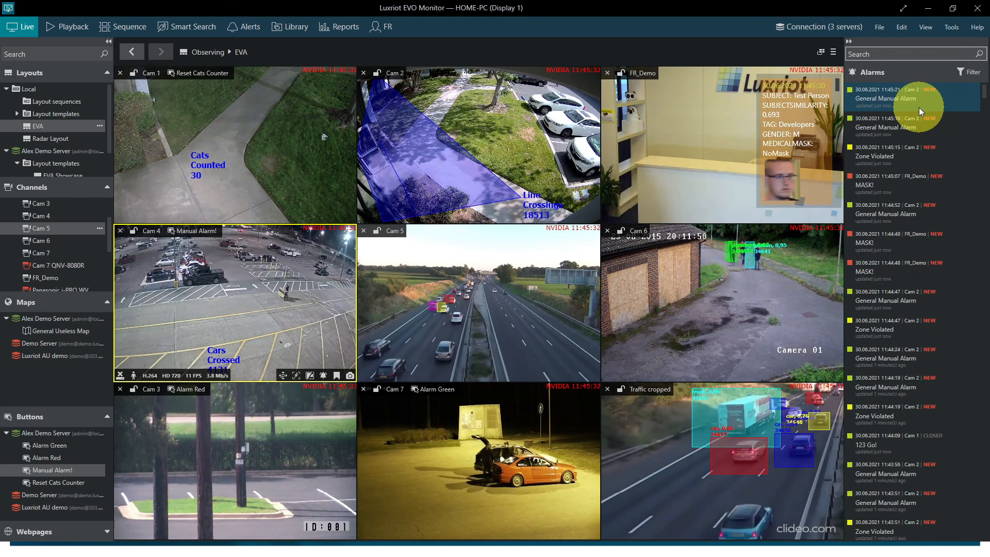
Search the alarm list for "MASK", look through the matching alarms and clear the search
text(MASK)
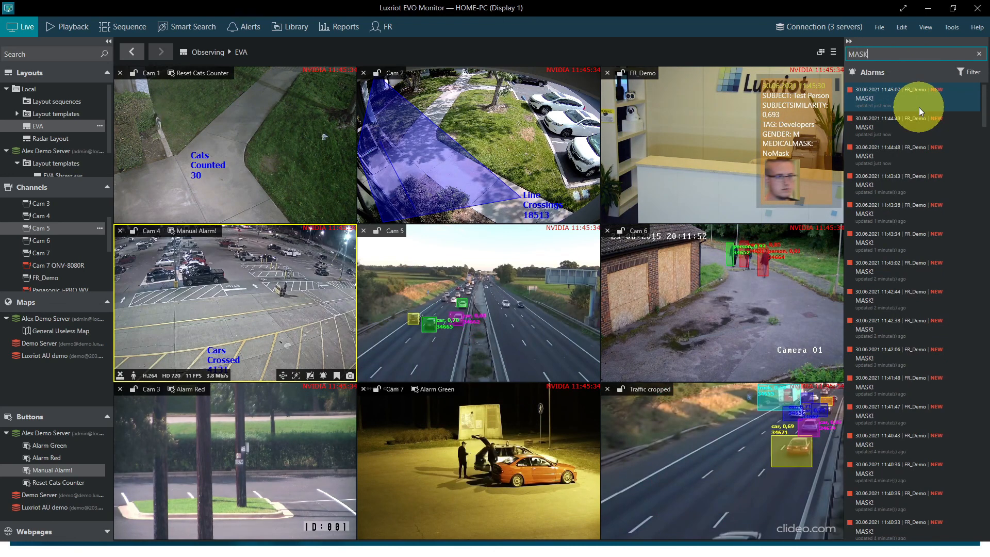
scroll(897, 286, down, 10)
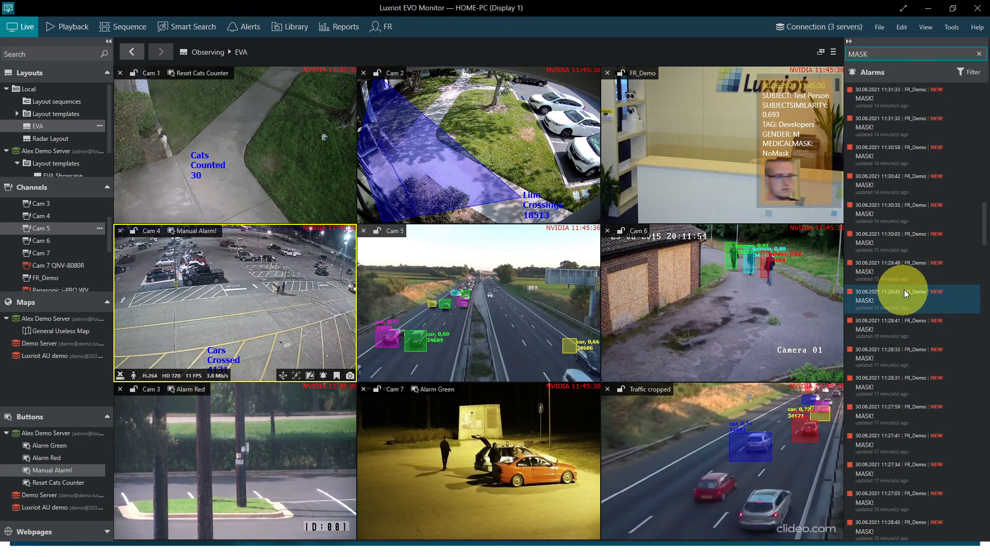
scroll(904, 289, up, 10)
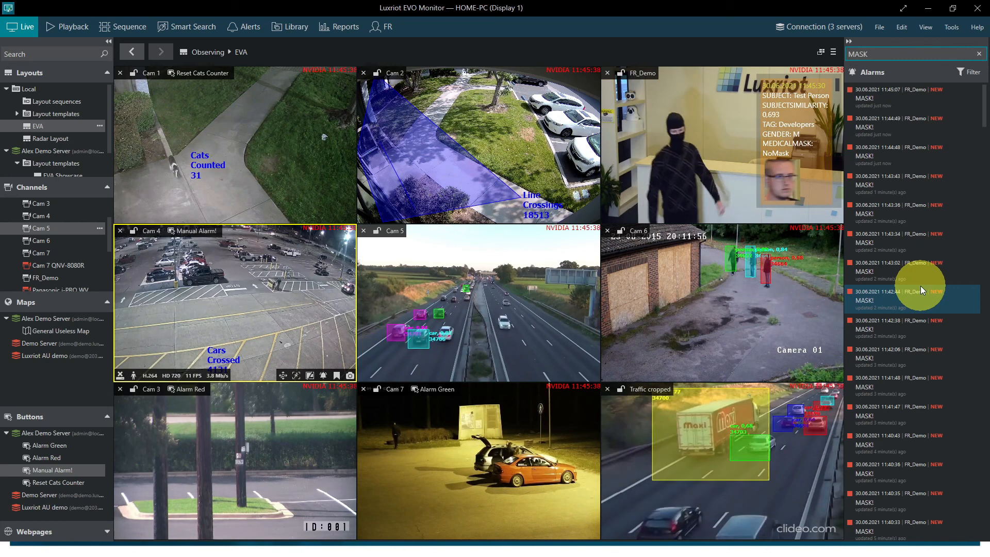
key(BackSpace)
key(BackSpace)
key(BackSpace)
key(BackSpace)
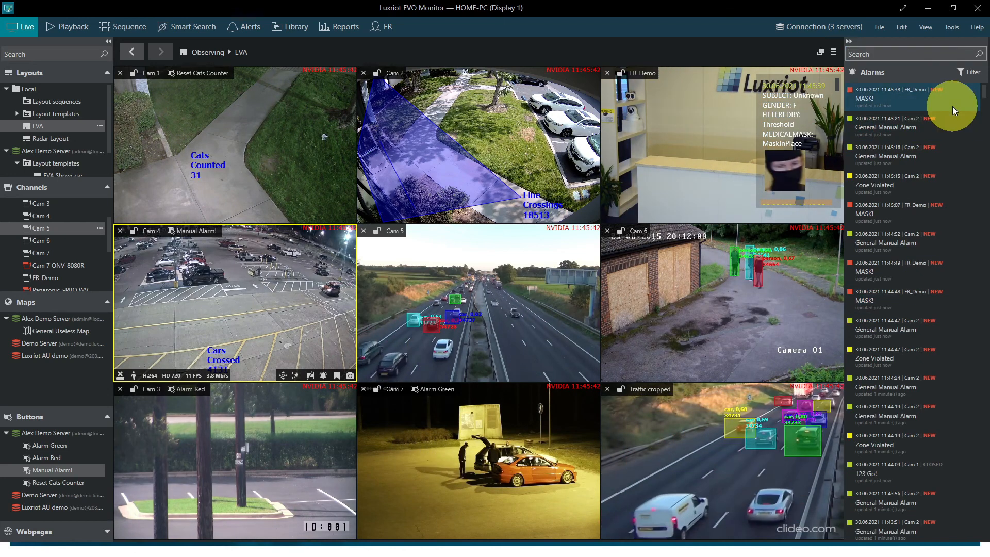
Filter the alarm list to Info severity only and look over the matching alarms
click(963, 74)
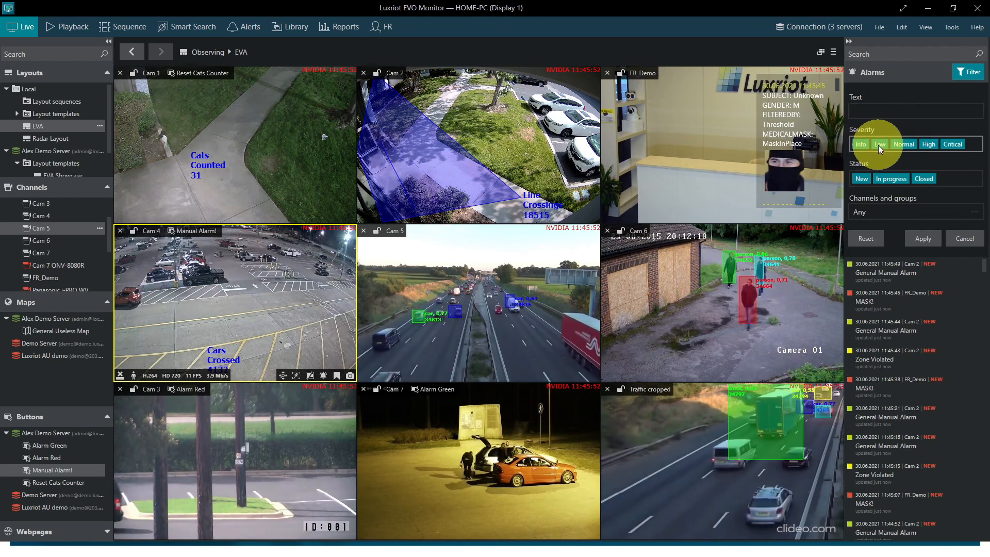
click(902, 144)
click(928, 144)
click(951, 143)
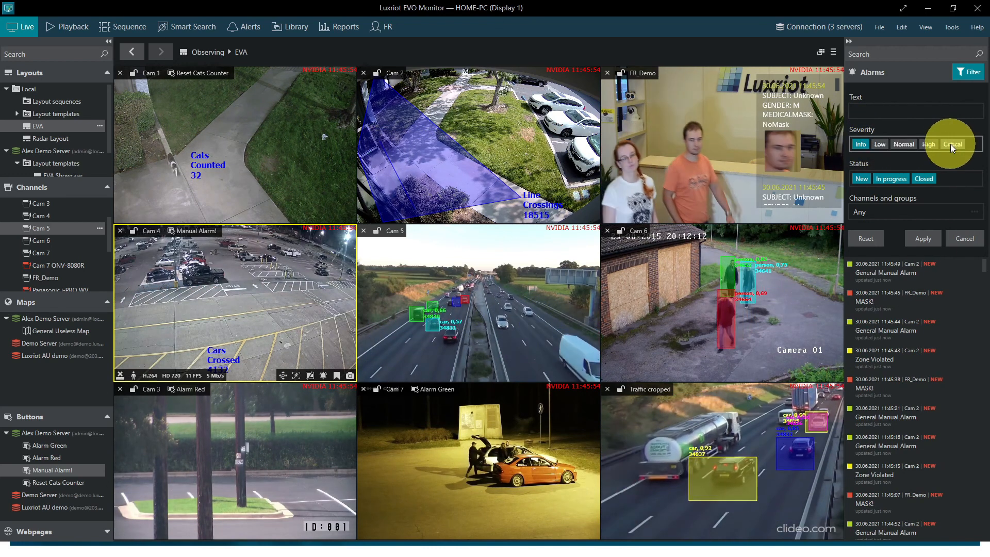
click(925, 242)
click(917, 238)
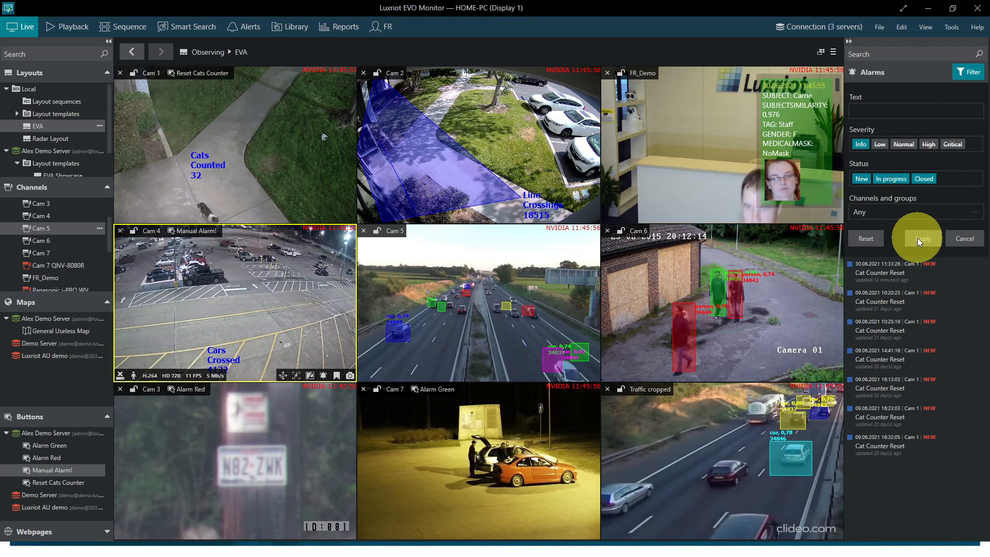
click(858, 144)
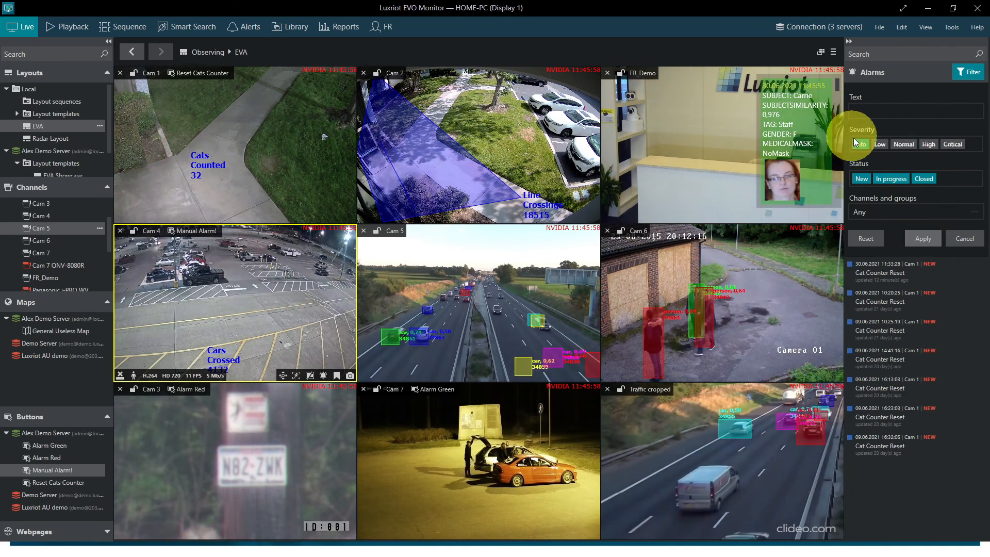
click(857, 311)
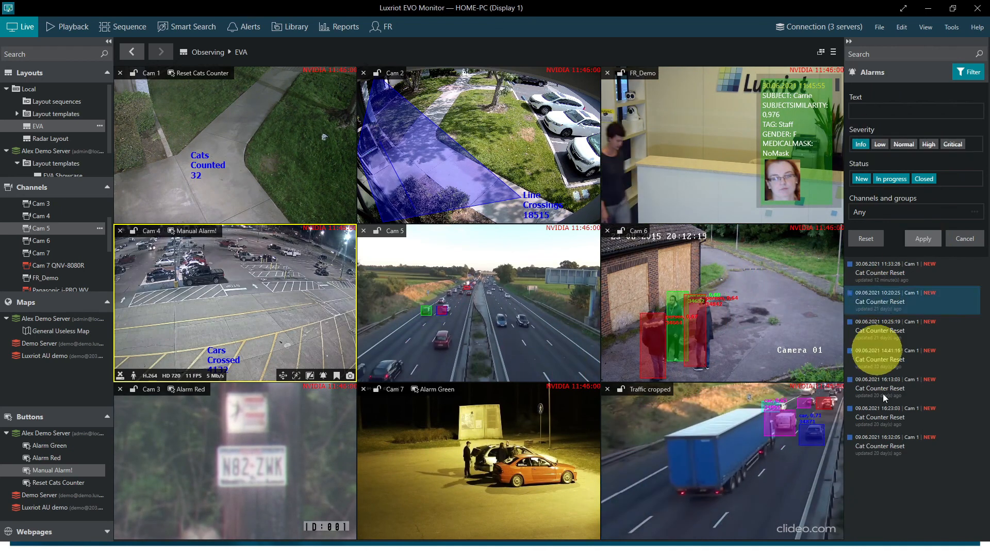
click(899, 474)
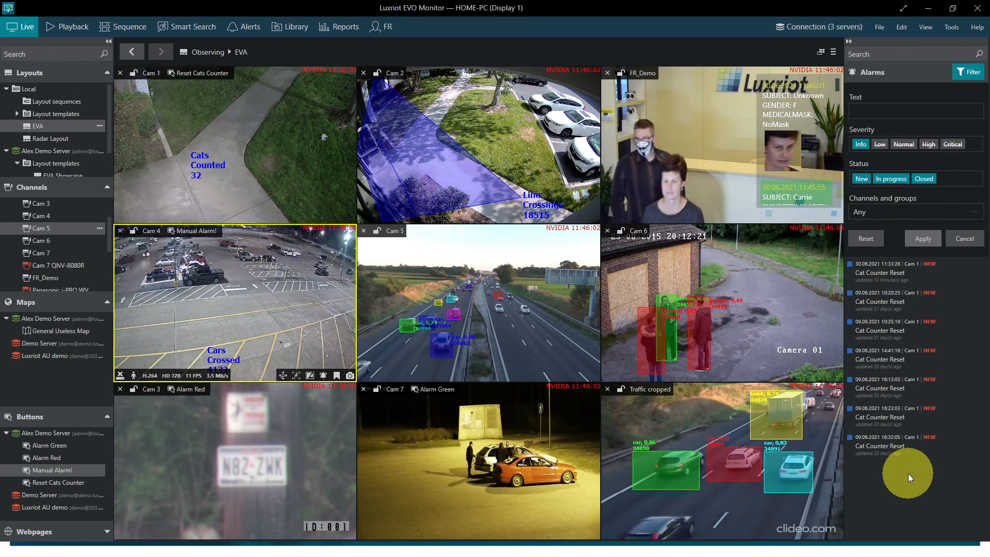
click(880, 451)
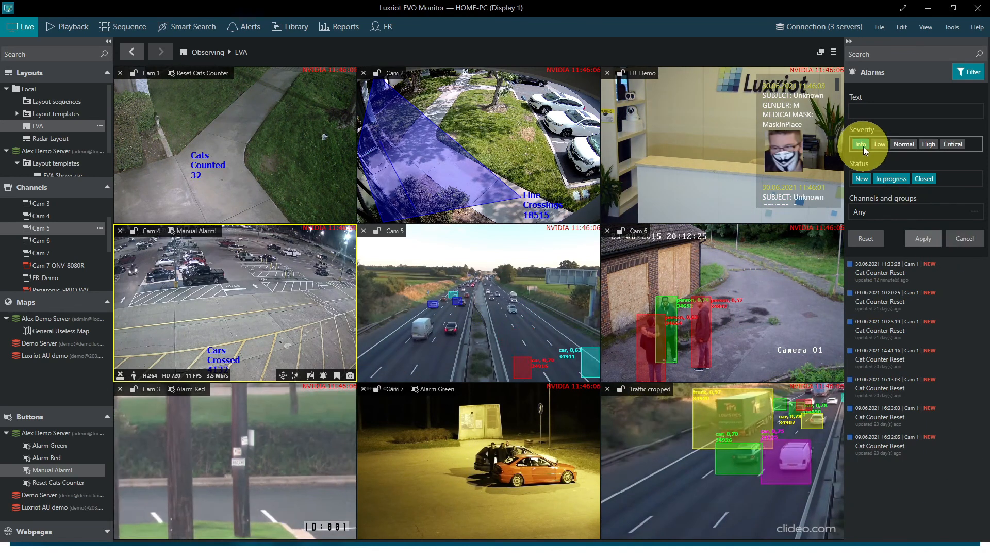
Switch the alarm filter to Critical severity only and look through the matching alarms
click(952, 145)
click(922, 237)
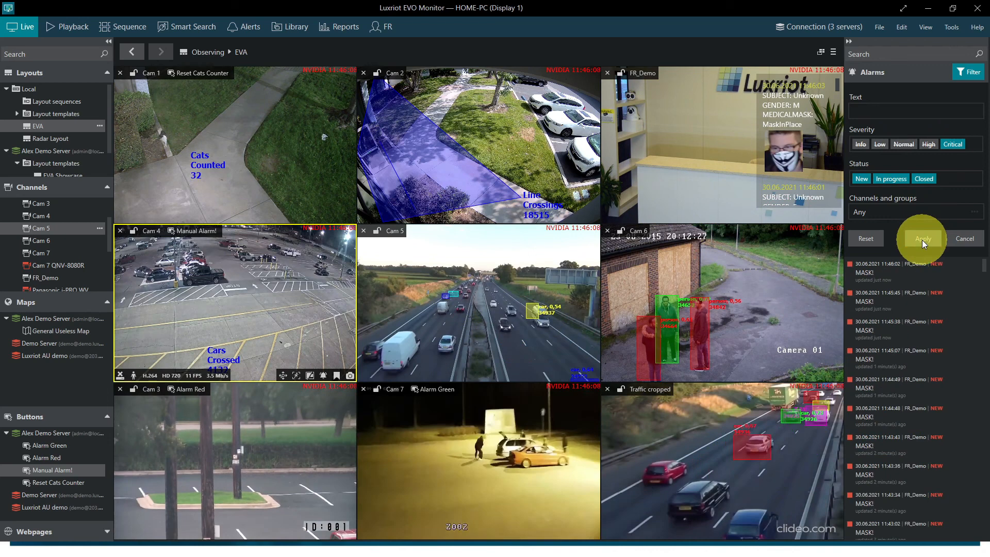
scroll(936, 316, down, 7)
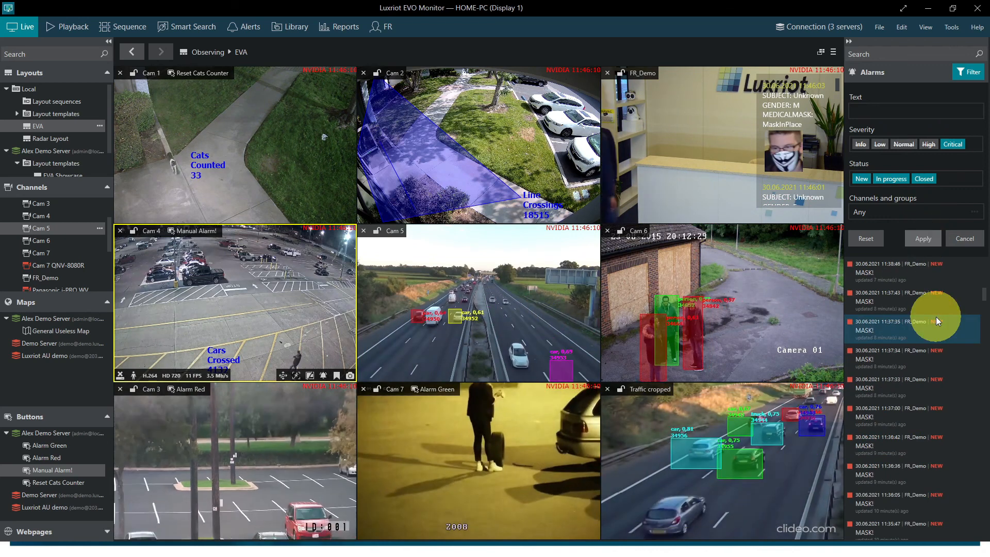
scroll(928, 316, up, 7)
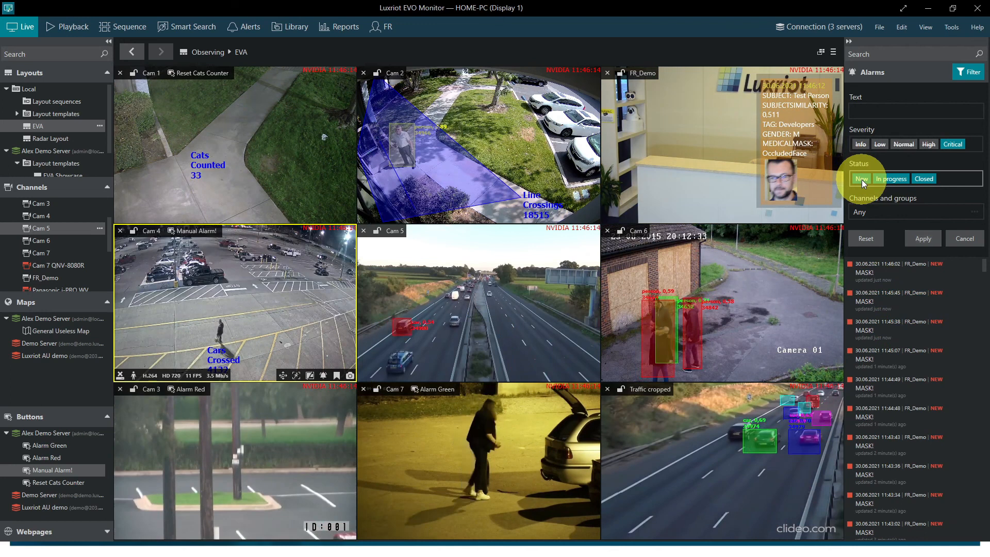
Narrow the critical alarms to Closed status, and apply the filter again with In progress and New included
click(861, 180)
click(889, 179)
click(922, 239)
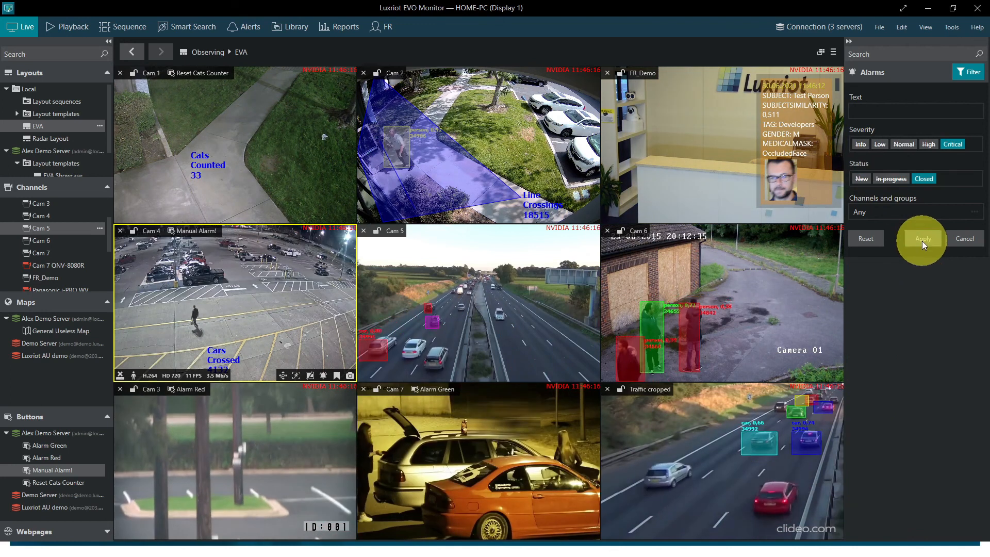
click(892, 180)
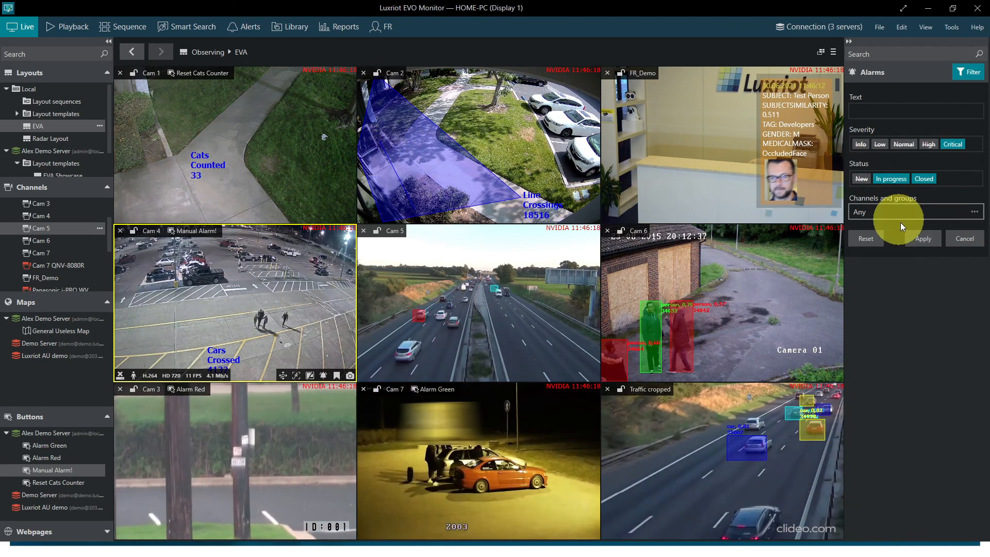
click(860, 180)
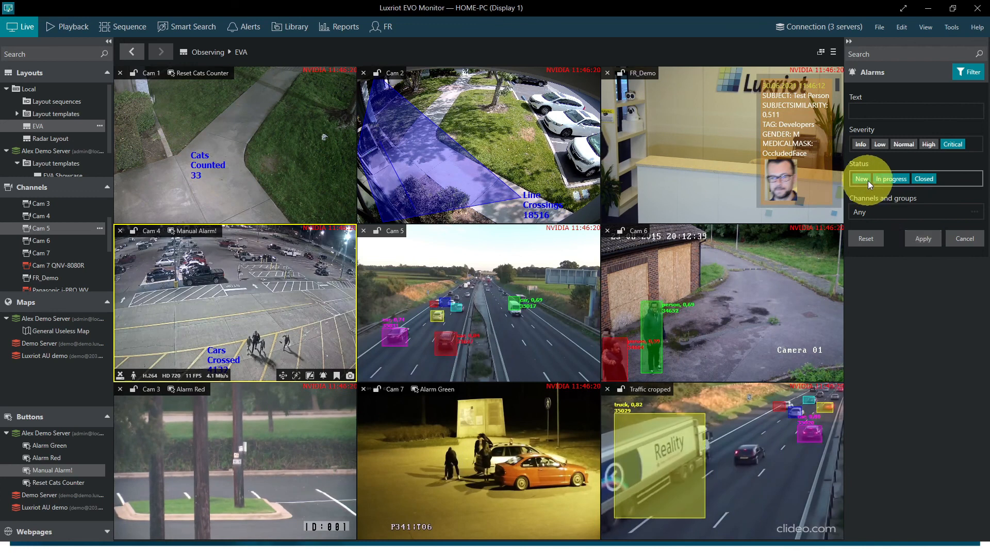
click(916, 243)
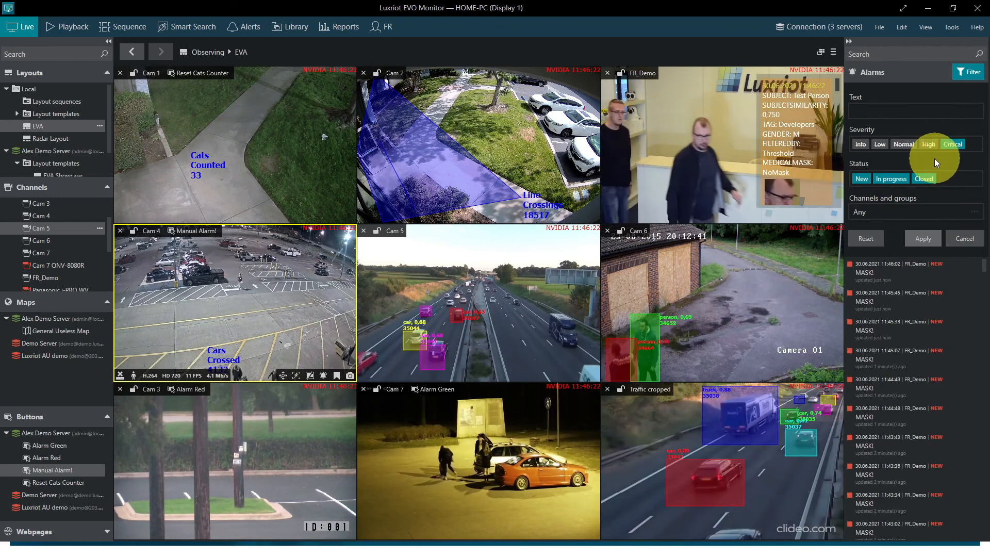
Filter the alarms by the text "cat" across all severities from Info to Critical
click(873, 104)
text(ca)
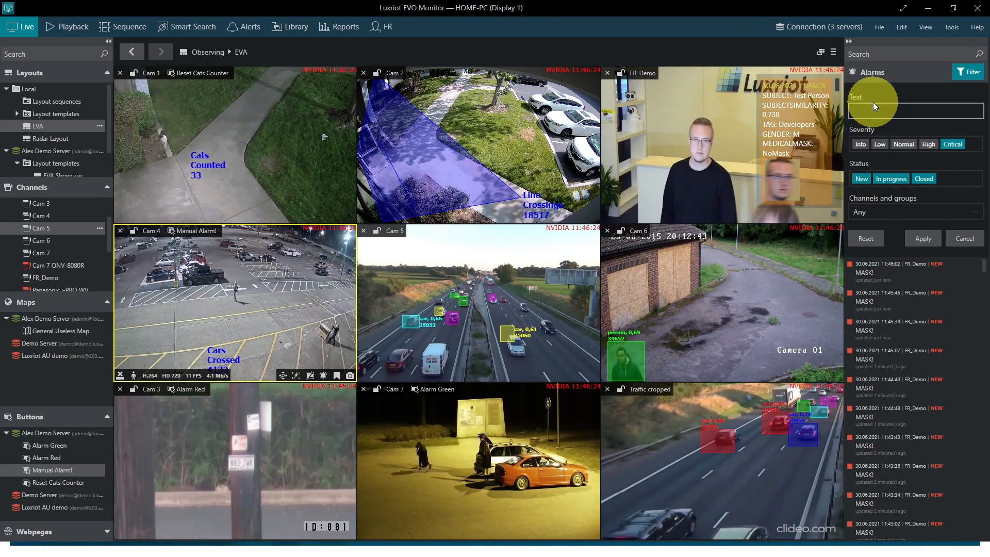
text(t)
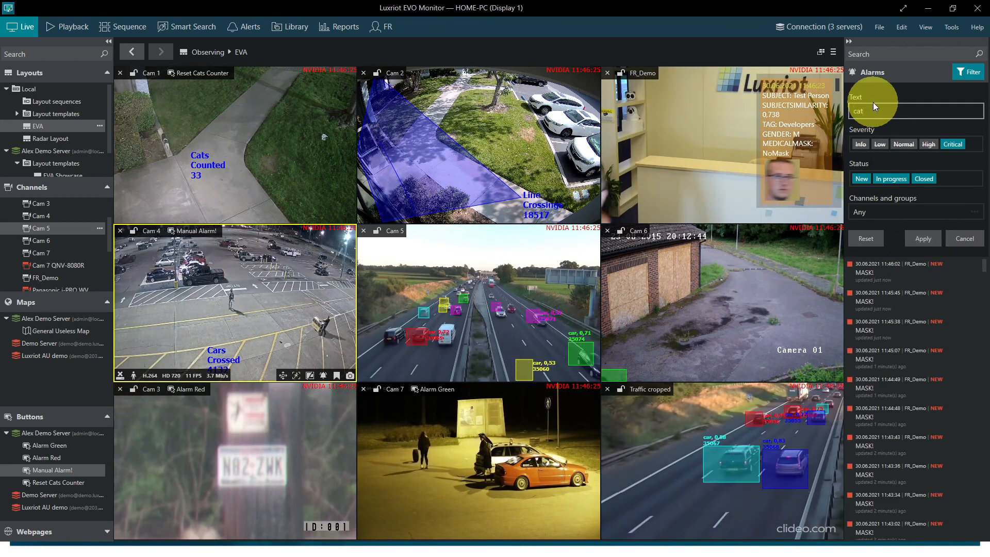
click(861, 144)
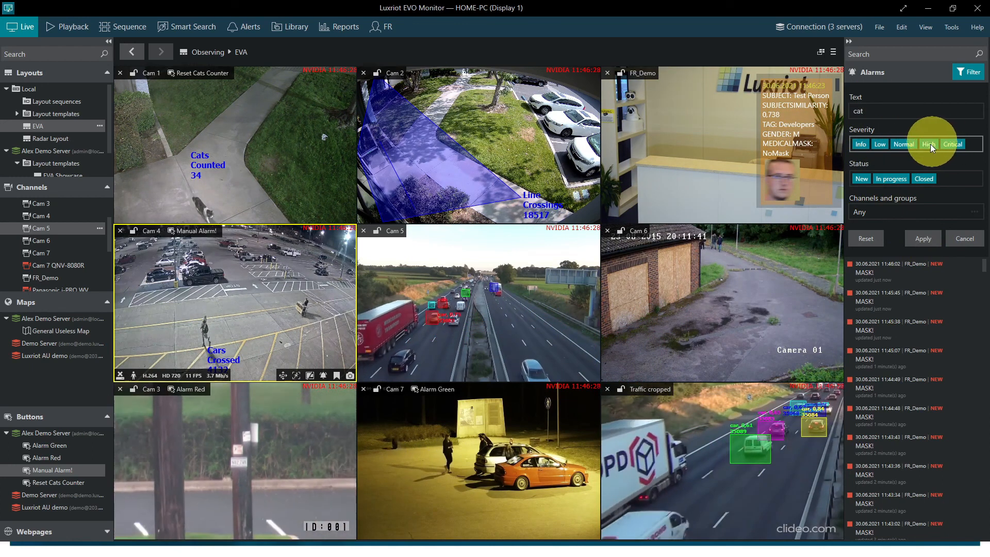
click(916, 238)
click(886, 330)
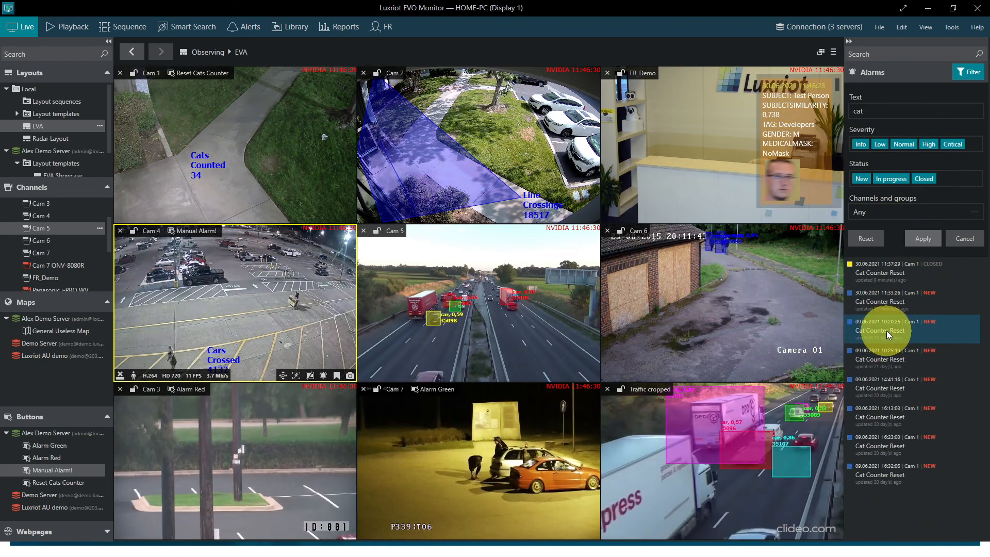
Restrict the "cat" alarm filter to Closed status by excluding New and In progress
click(855, 179)
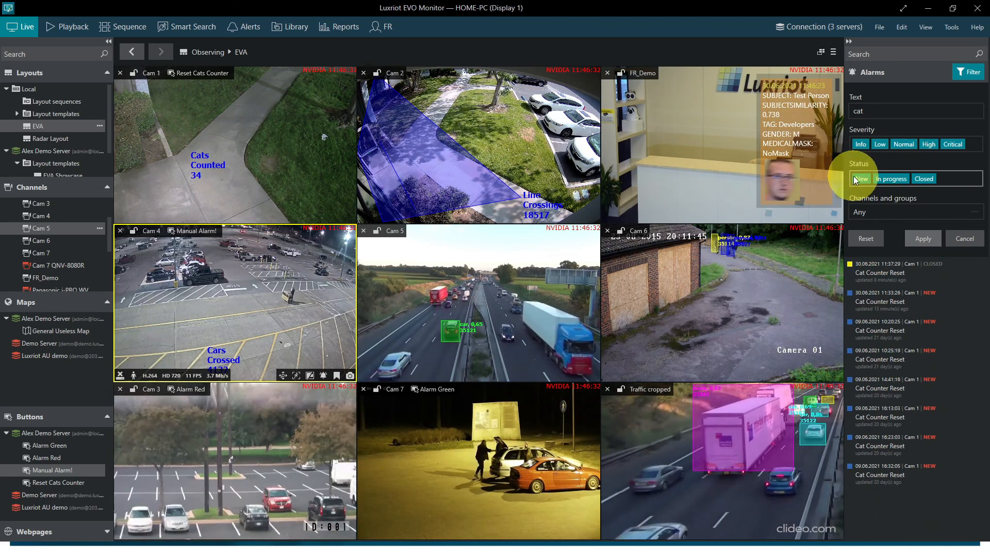
click(890, 179)
click(925, 238)
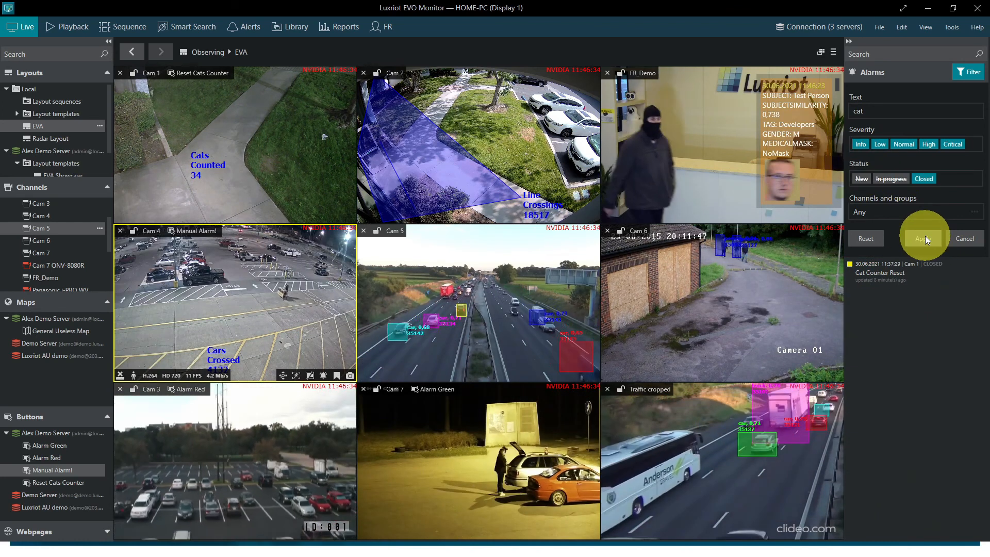
click(914, 274)
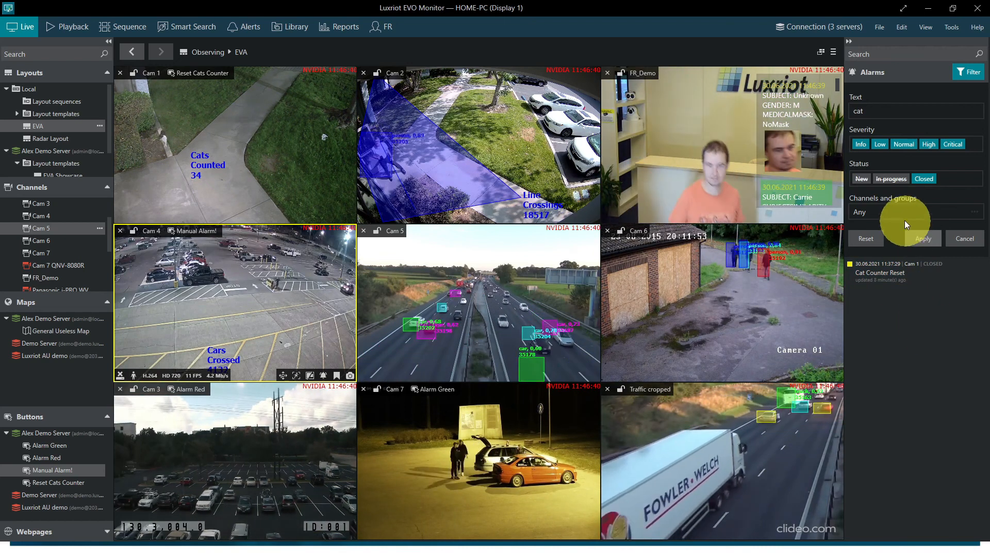
View the channels available for the alarm filter and close the selection without choosing any
click(976, 212)
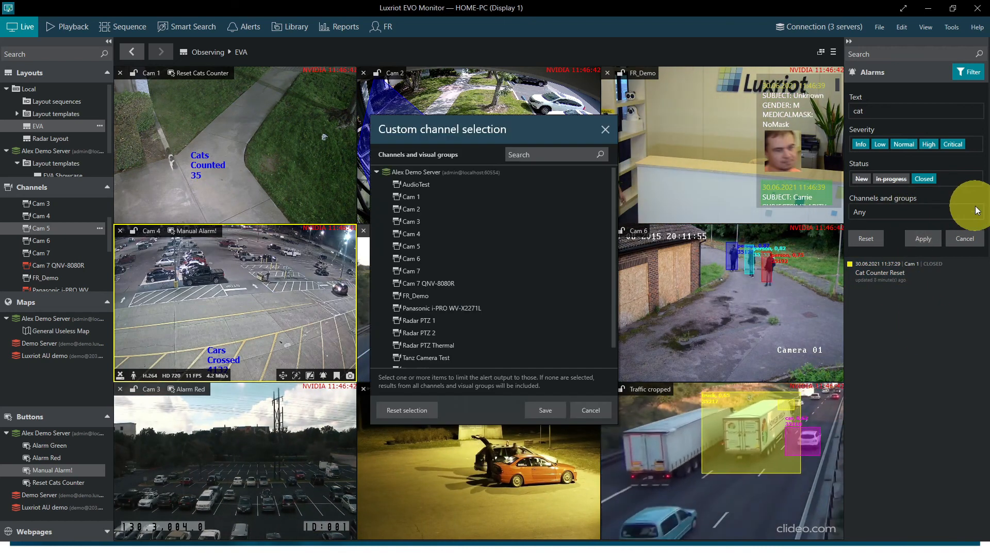
scroll(423, 253, up, 1)
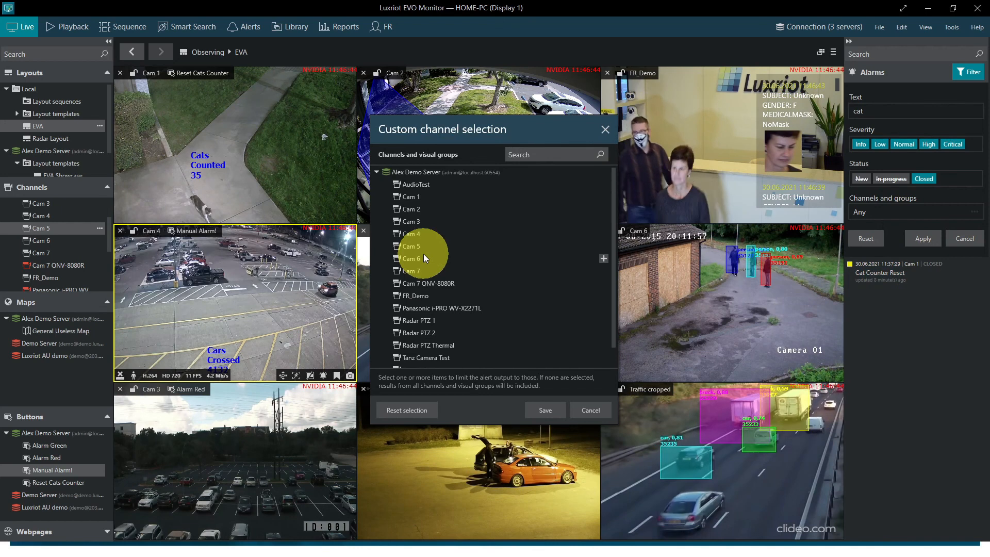
click(604, 131)
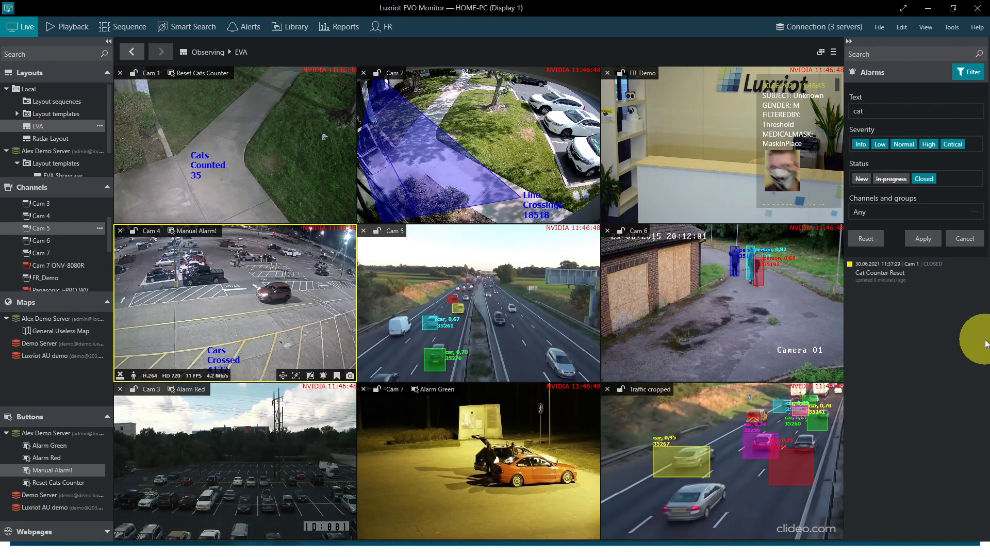
Reset the alarm filter to its defaults, apply it and close the filter options
click(871, 239)
click(921, 238)
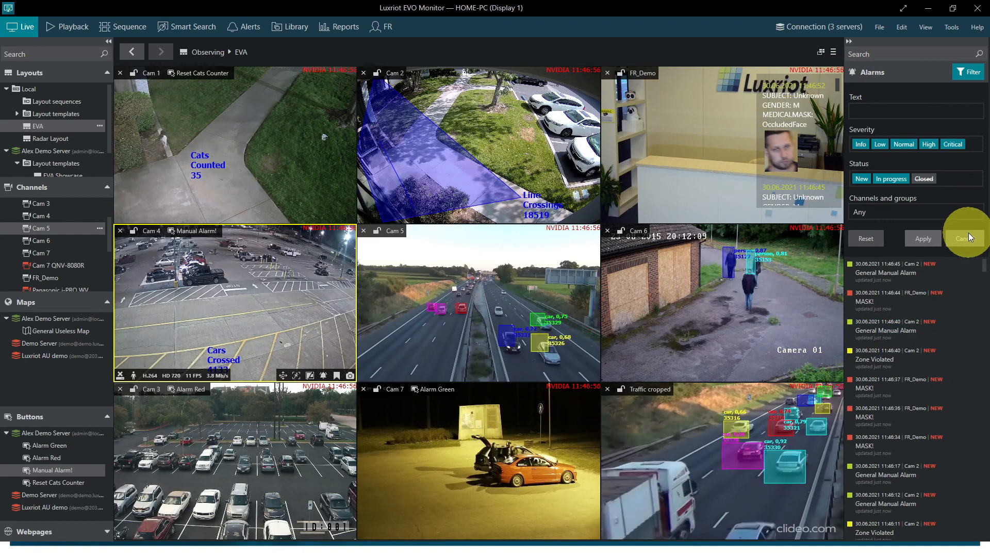
click(967, 72)
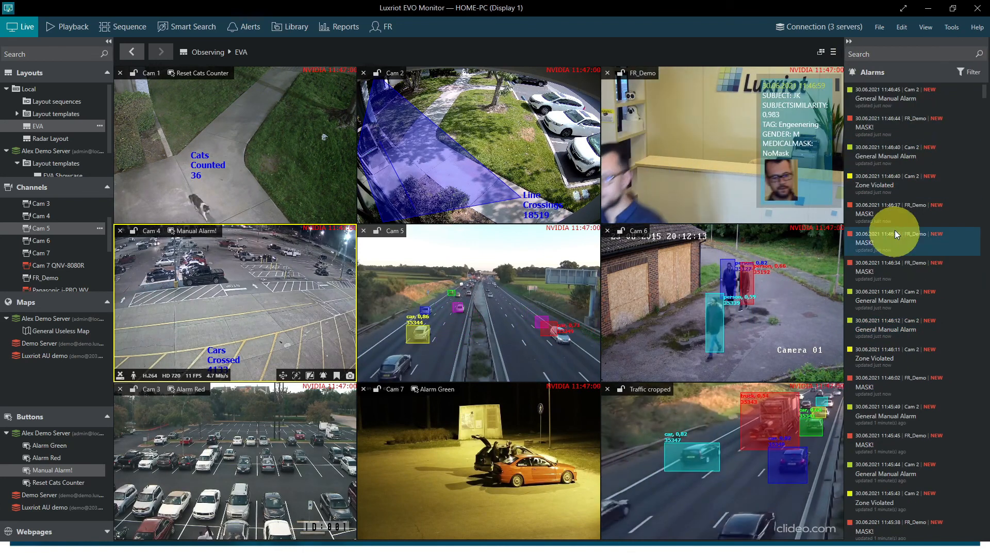
Open the 11:46:37 MASK! alarm's details, play its FR_Demo recording in the layout and return that view to live
click(885, 209)
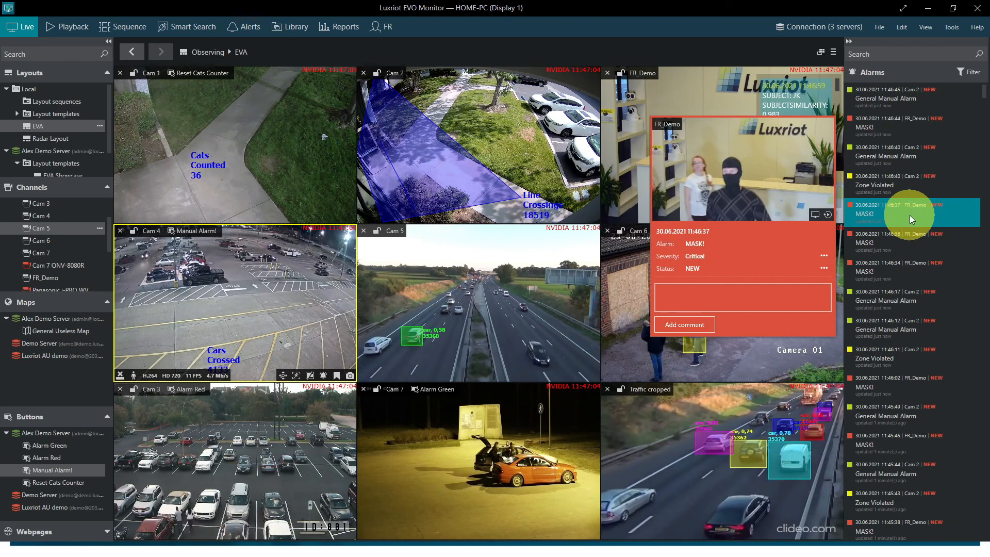
click(827, 215)
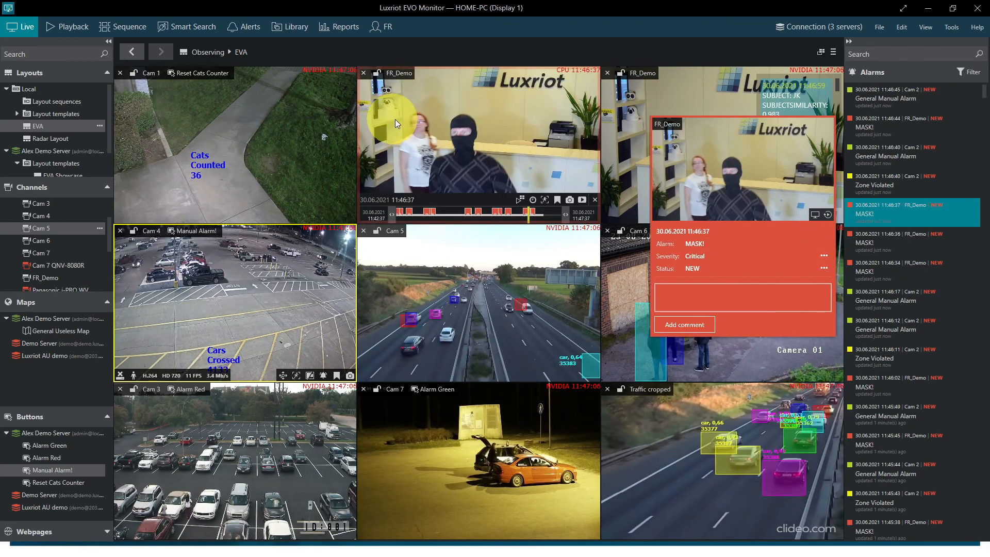
click(582, 199)
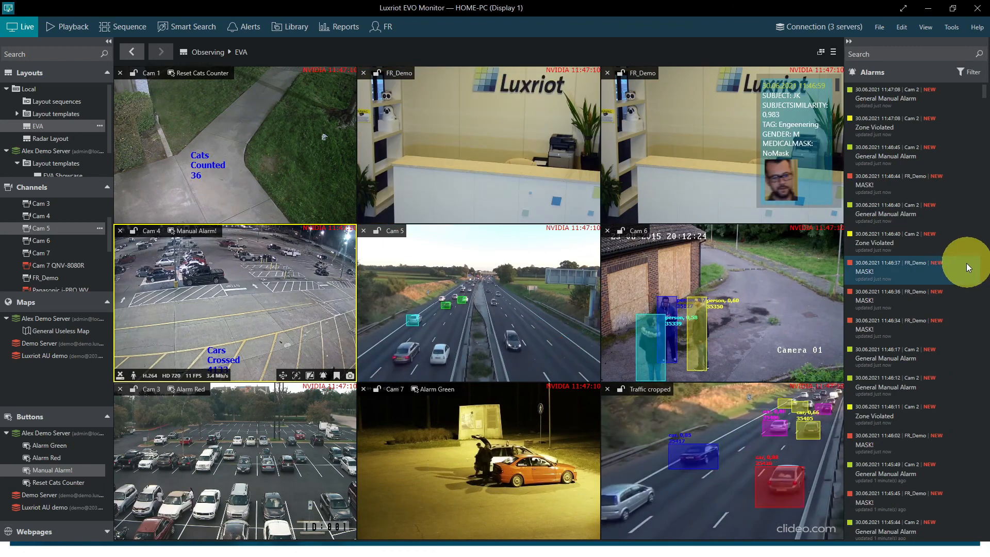